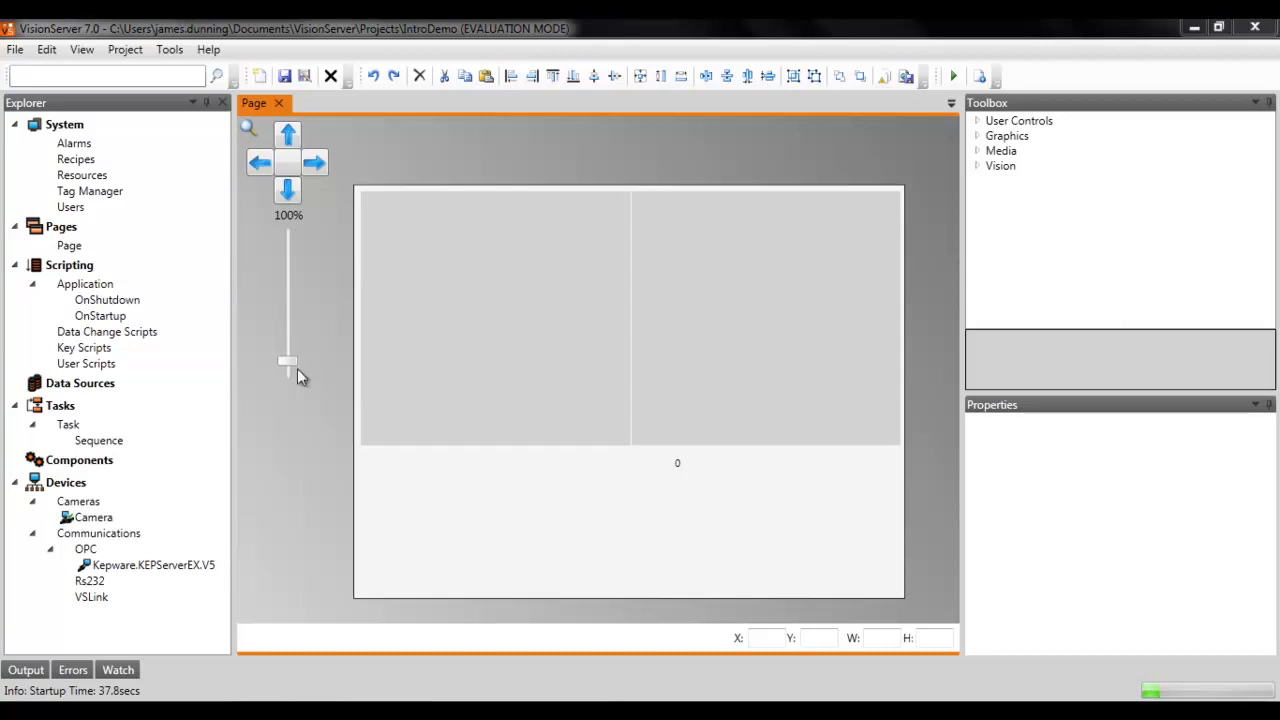
Step: Open the task's Sequence and inspect the two output tags of the MotionDetectorBlock
double_click(117, 440)
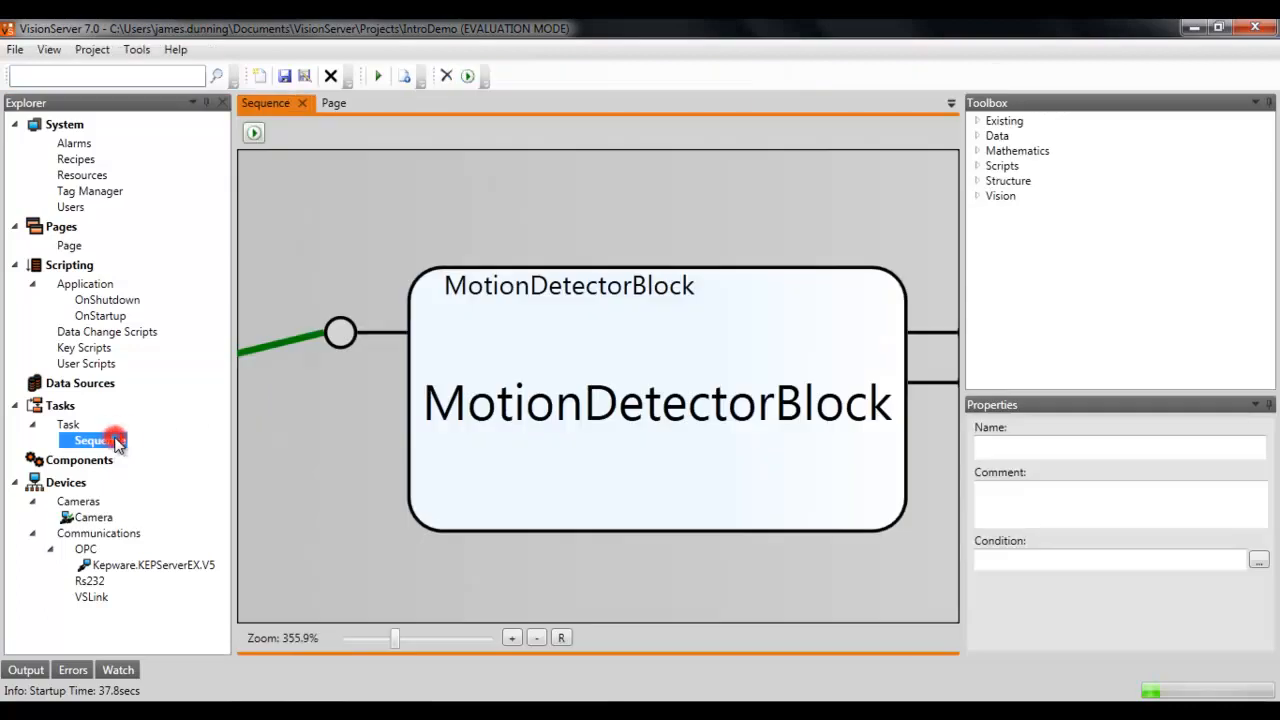
scroll(659, 421, down, 5)
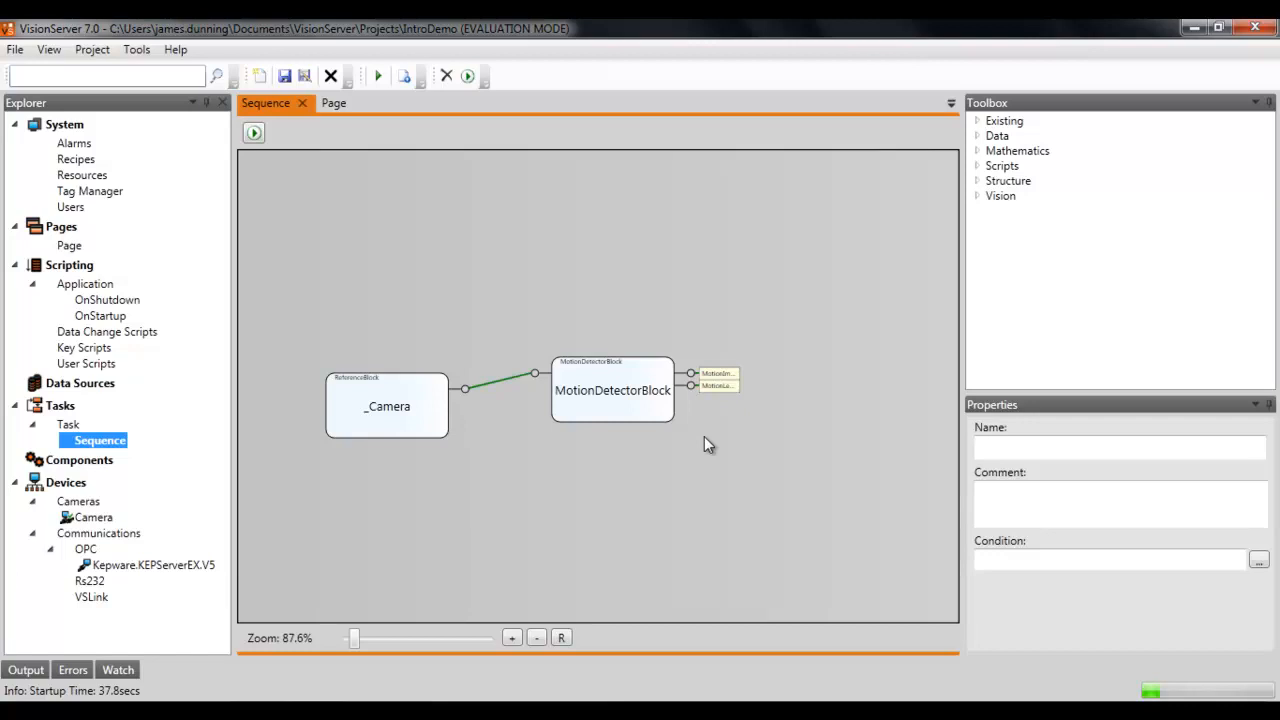
click(718, 374)
click(718, 385)
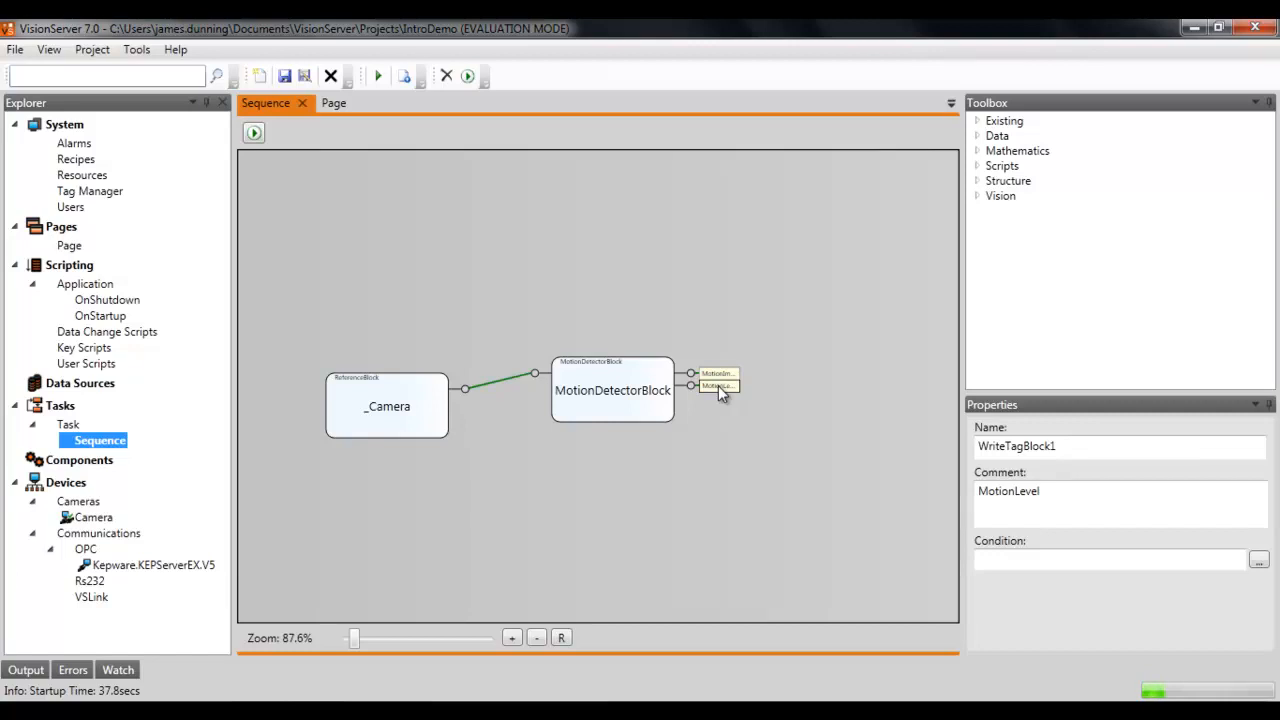
Step: Open the Tag Manager and add a new tag named MotionWarningLevel
click(92, 192)
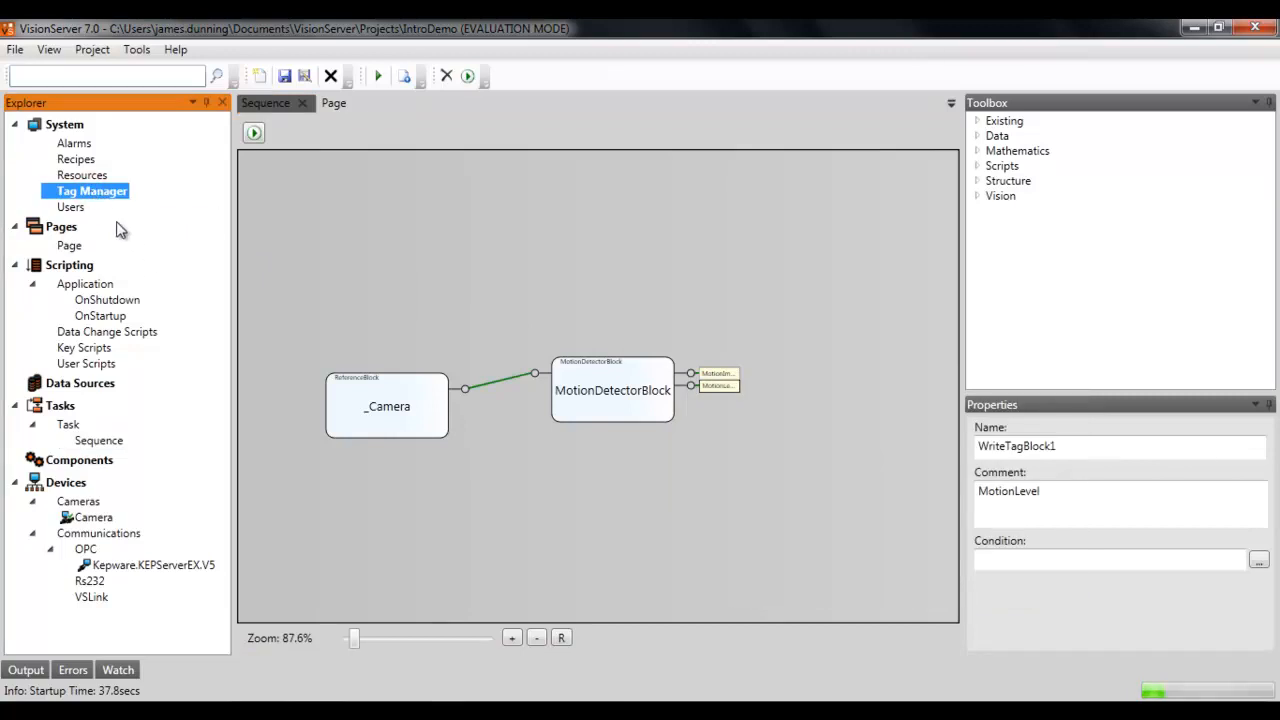
double_click(104, 195)
click(278, 216)
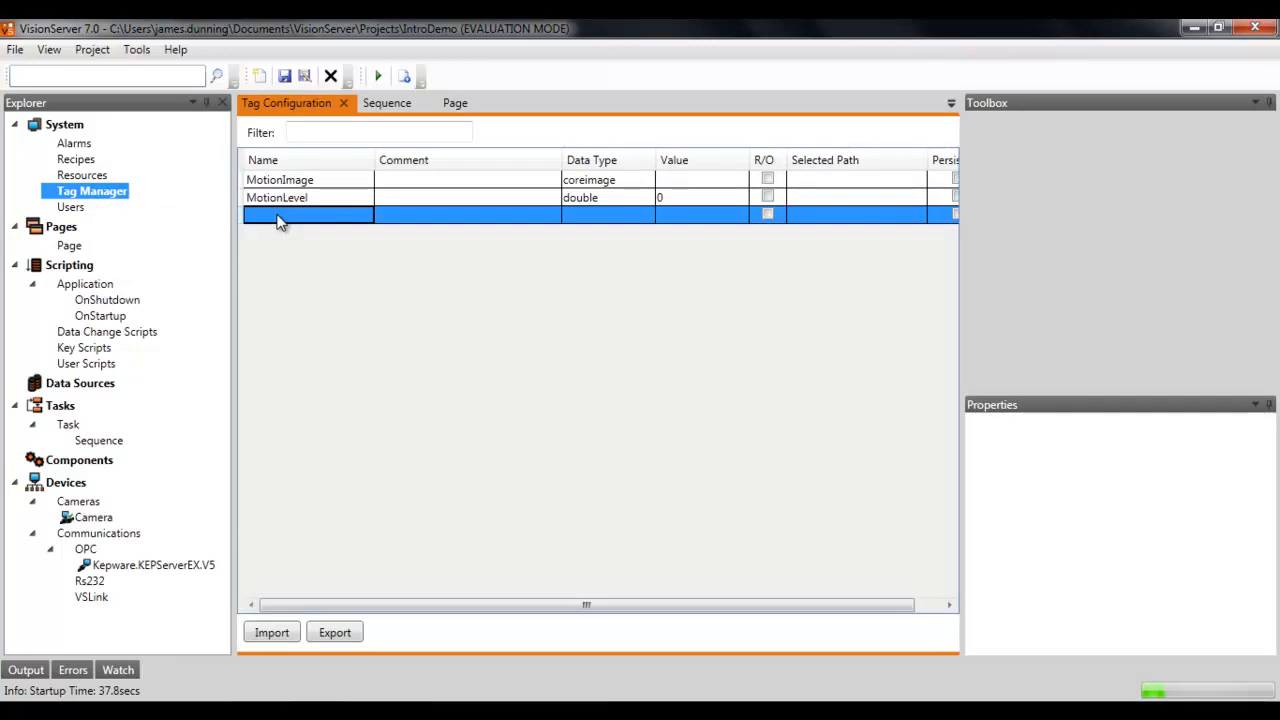
text(M)
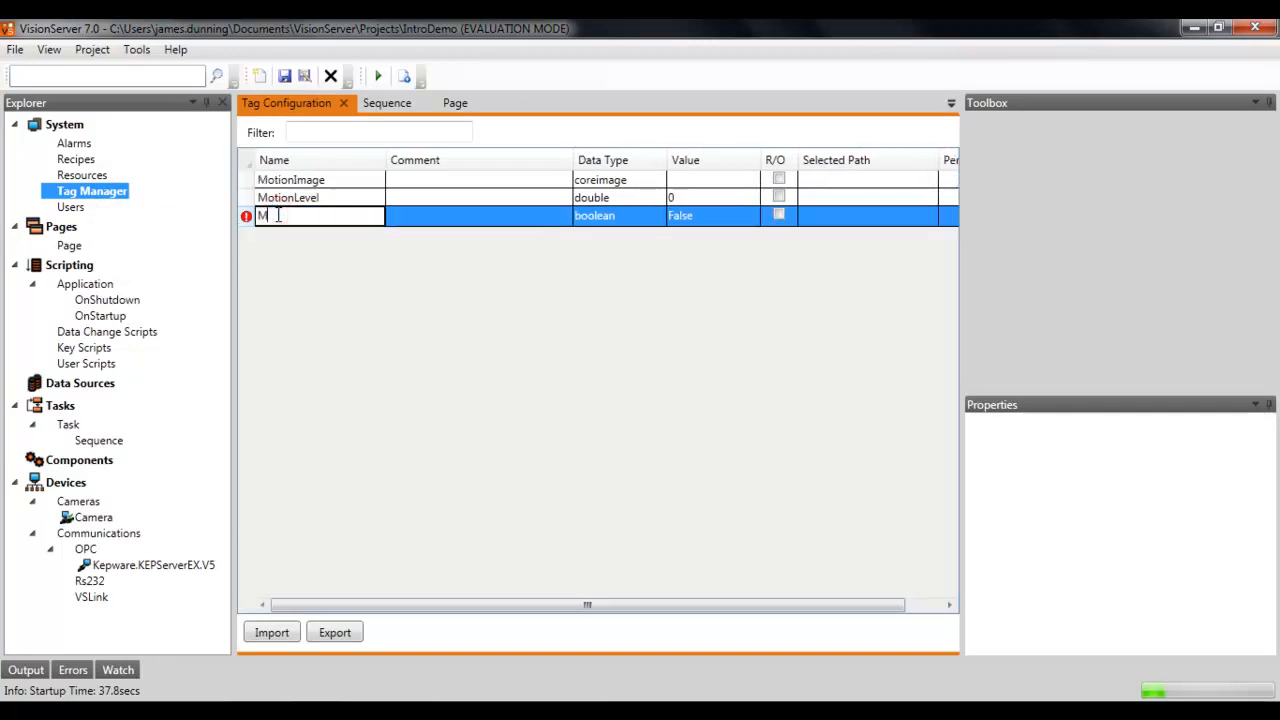
text(otionWarnin)
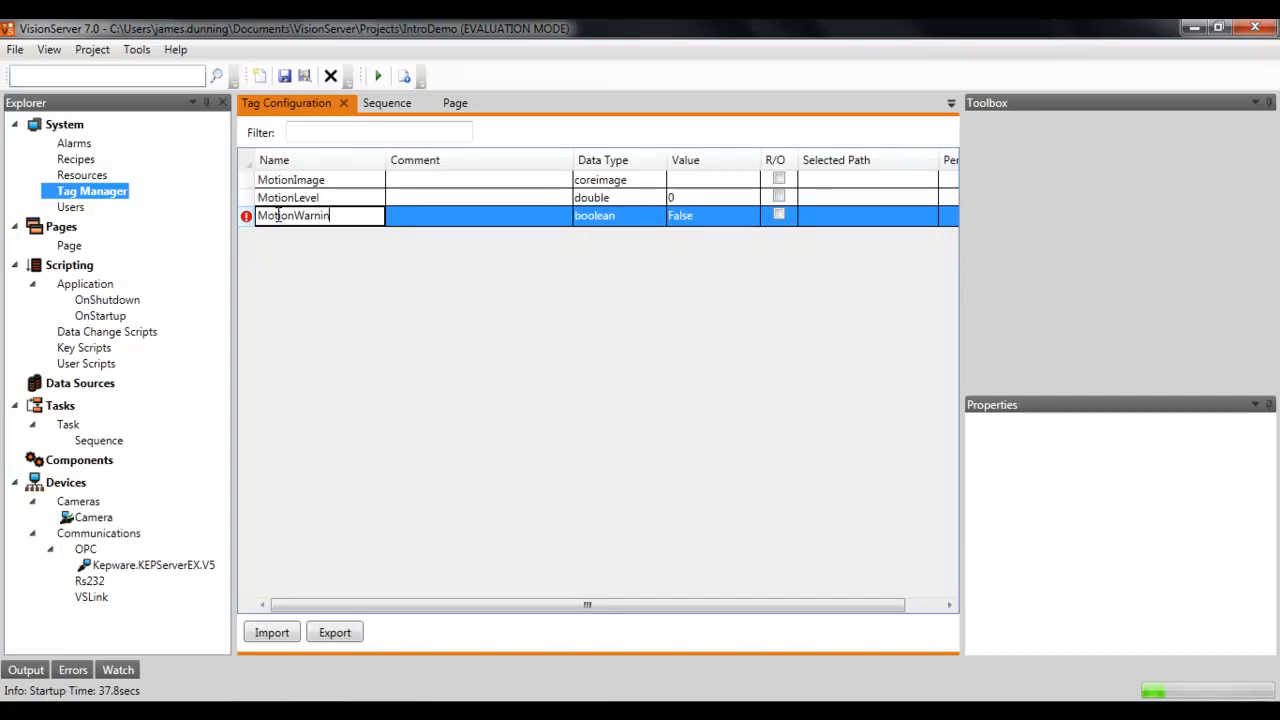
text(gLevel)
key(Return)
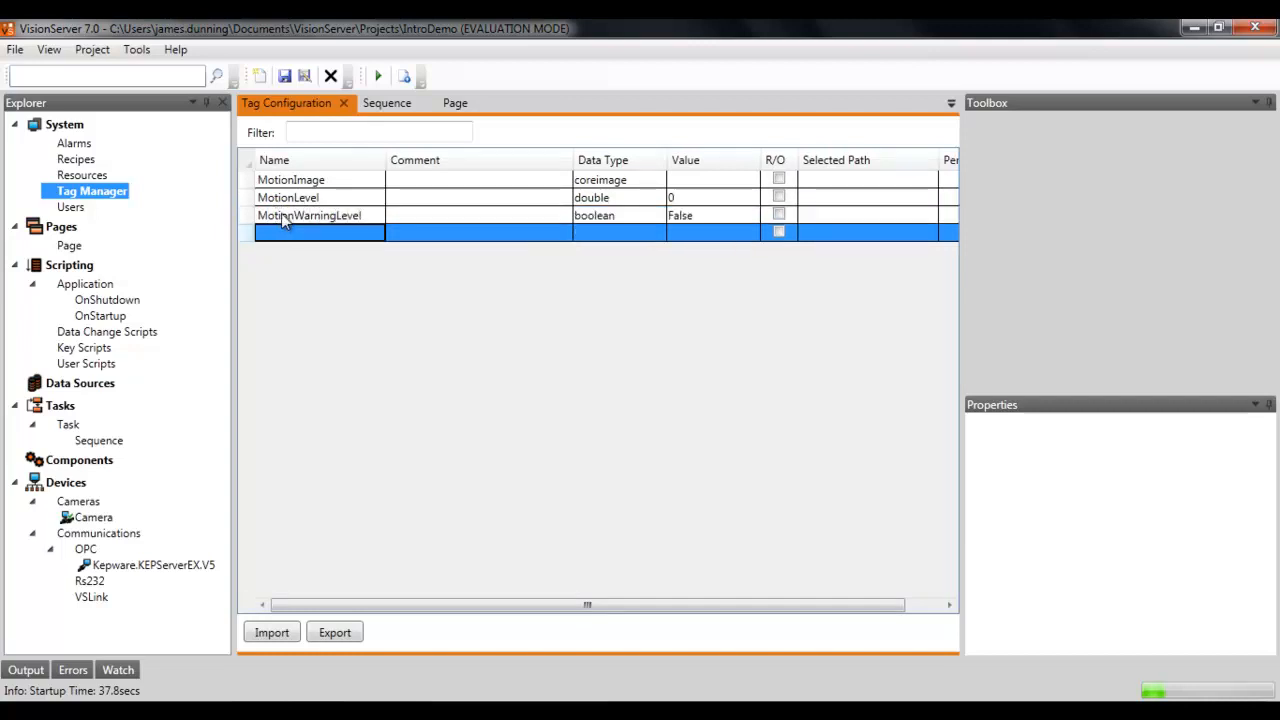
Step: Set the MotionWarningLevel tag's data type to Double (Real)
click(584, 218)
click(584, 218)
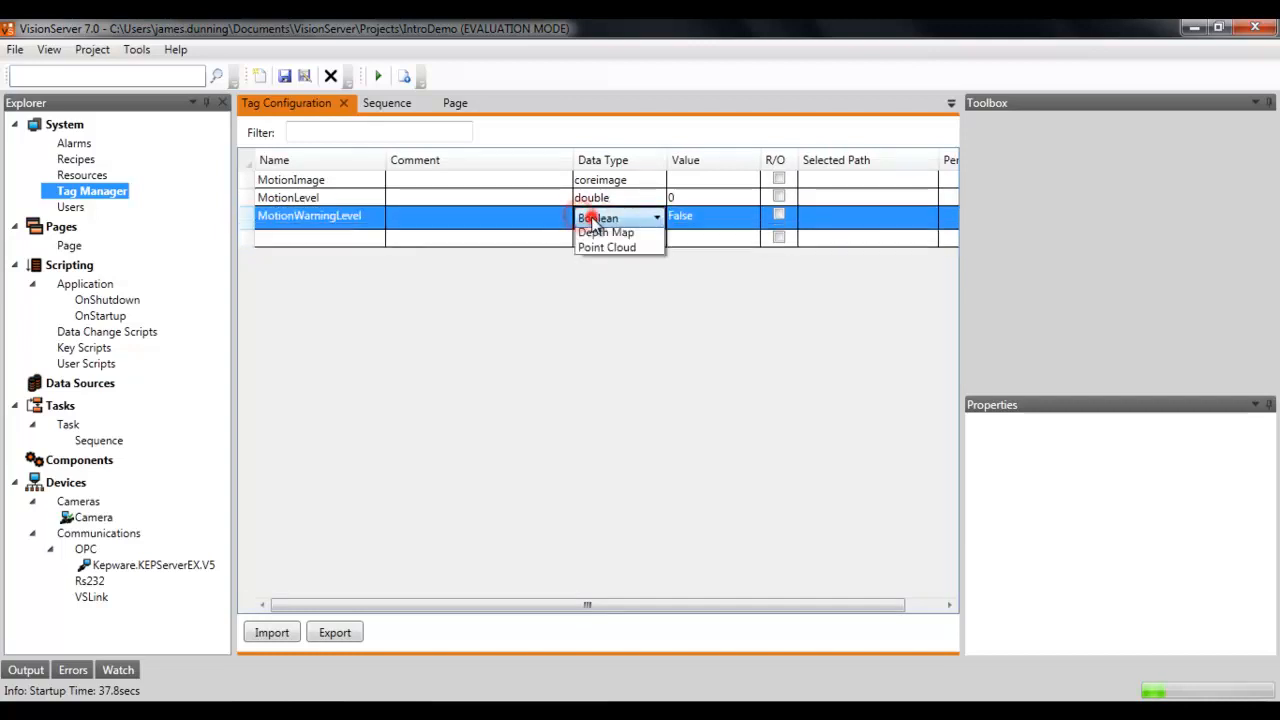
click(582, 218)
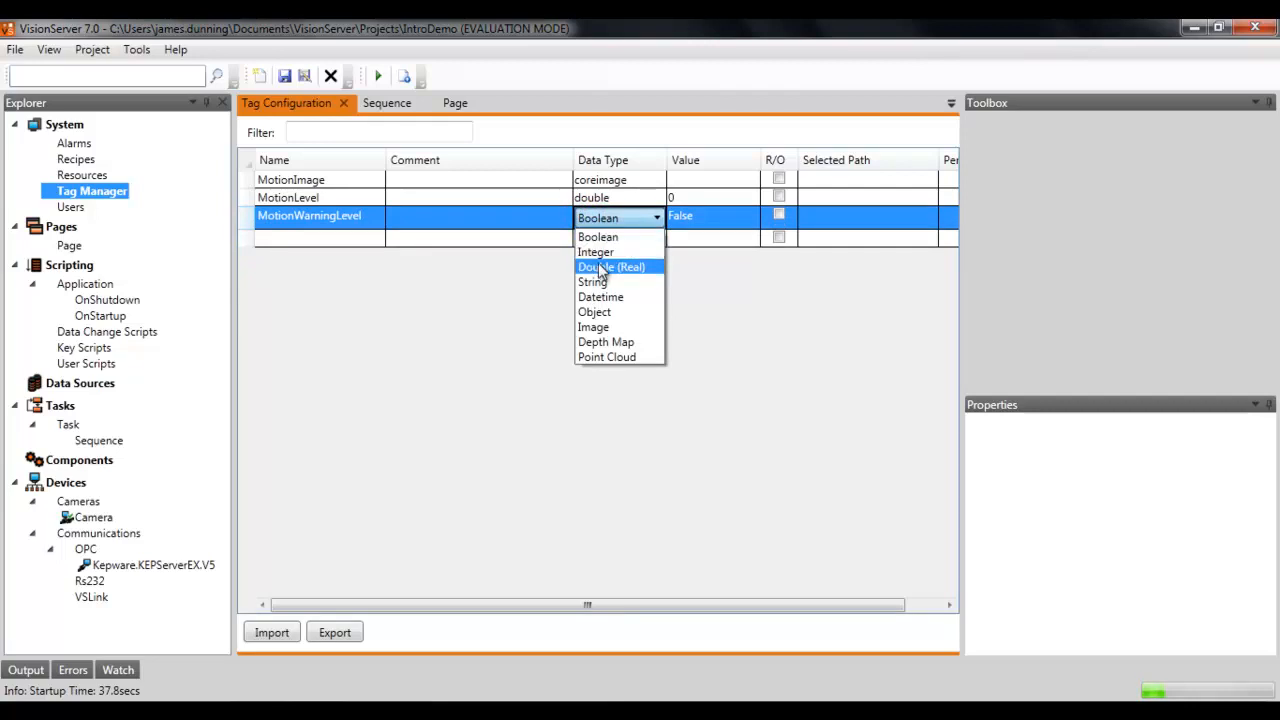
click(601, 267)
click(415, 235)
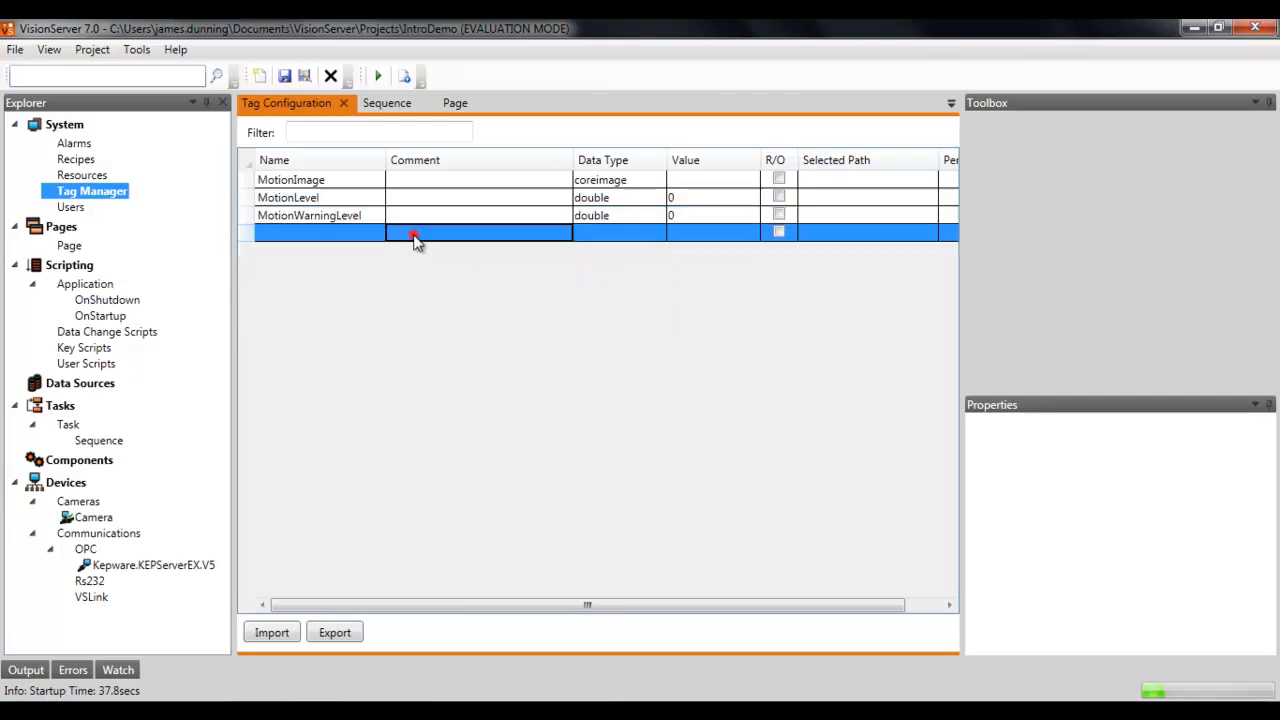
Step: Add another tag named MotionWarning, keeping its boolean data type
click(318, 233)
text(Motion)
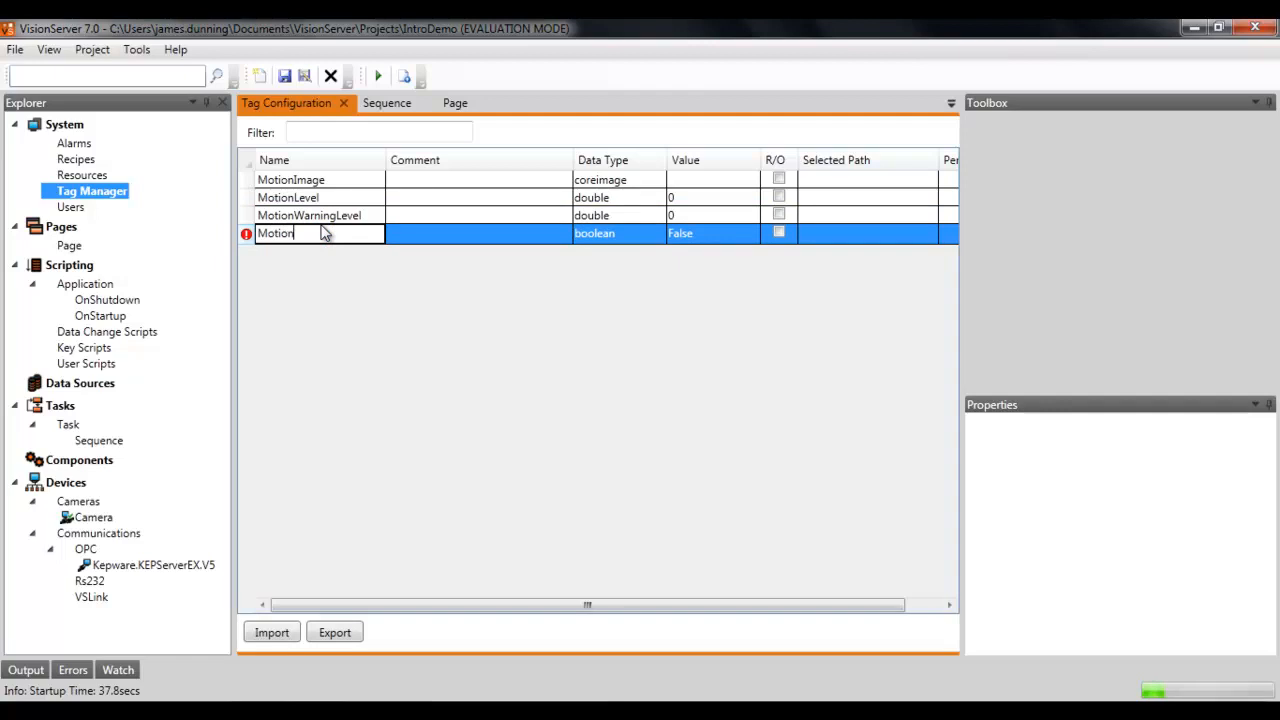
text(Warning)
key(Return)
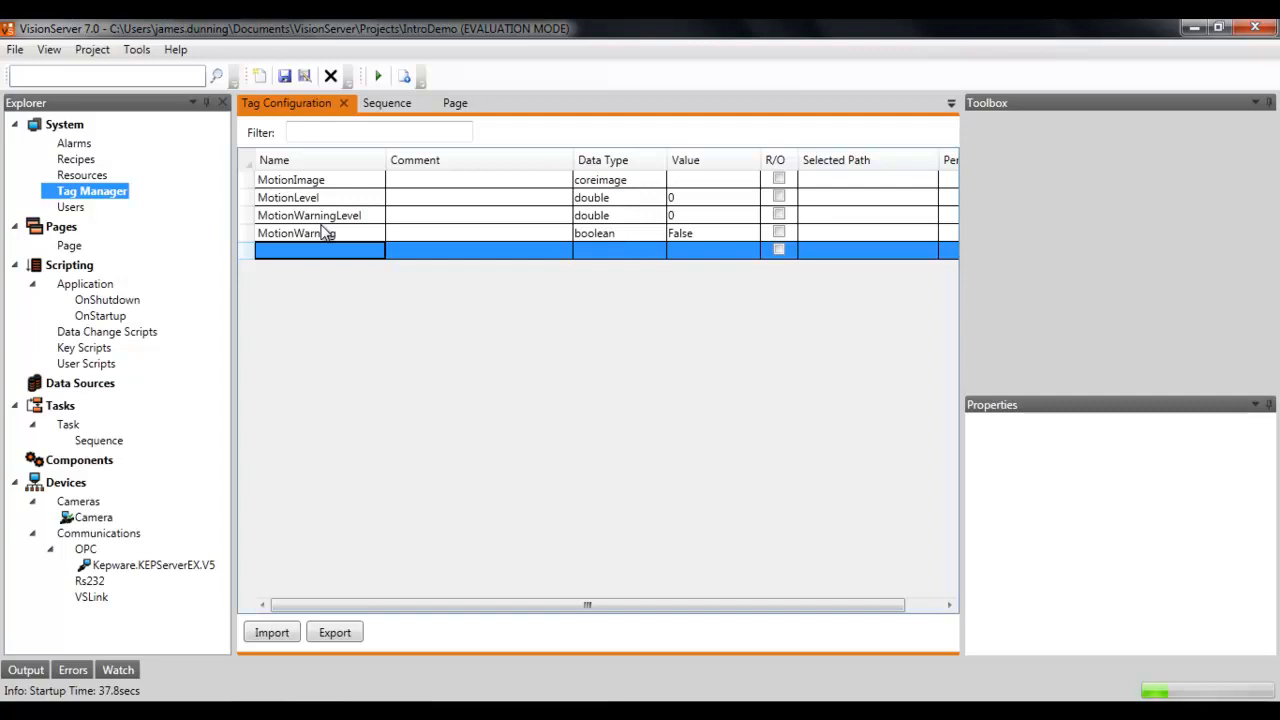
Step: Return to the Sequence and place a Script Block to the right of the MotionDetectorBlock
click(390, 104)
drag(862, 326, 826, 260)
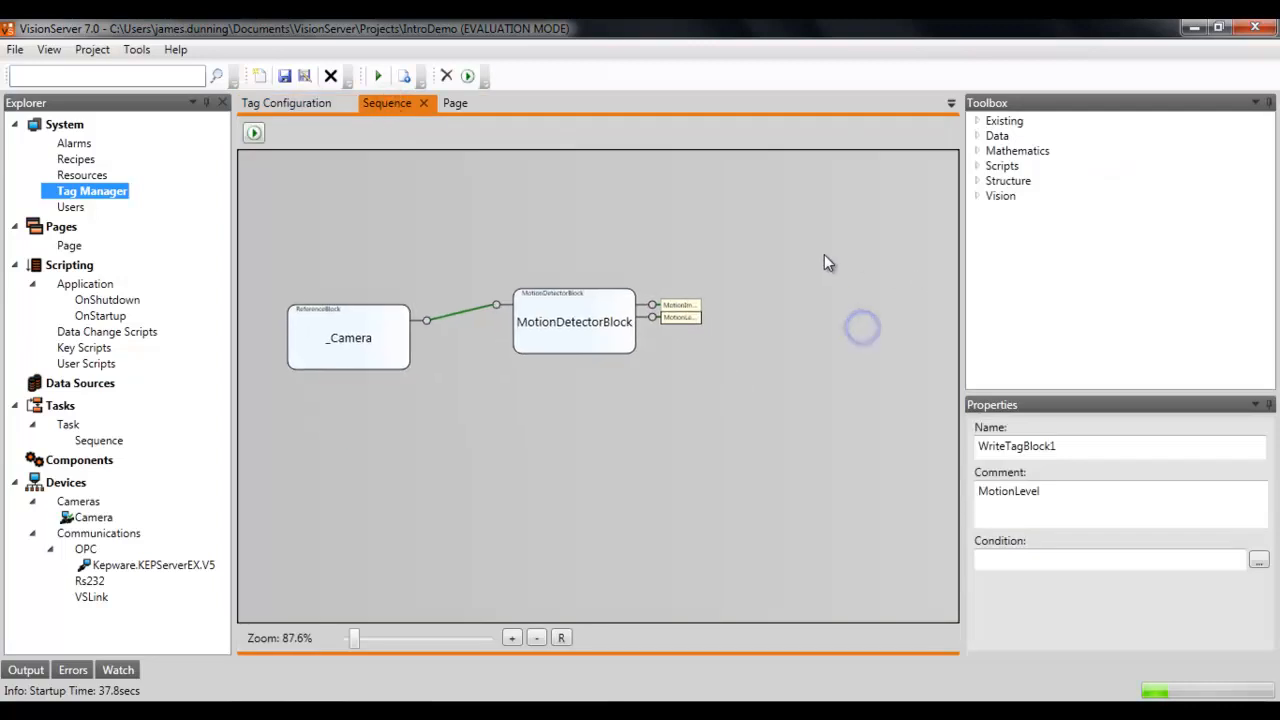
click(977, 165)
drag(1026, 181, 838, 325)
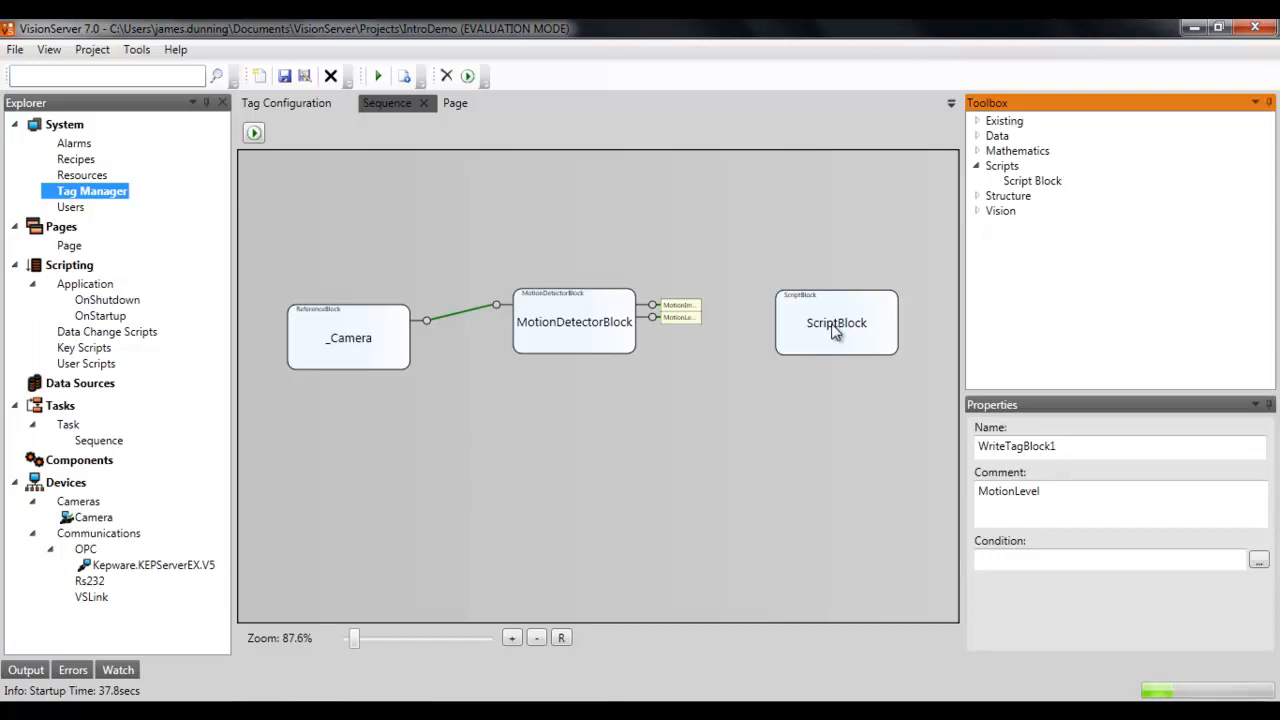
Step: Open the Script Block's definition and add an argument named motionLevel of type Double
double_click(832, 332)
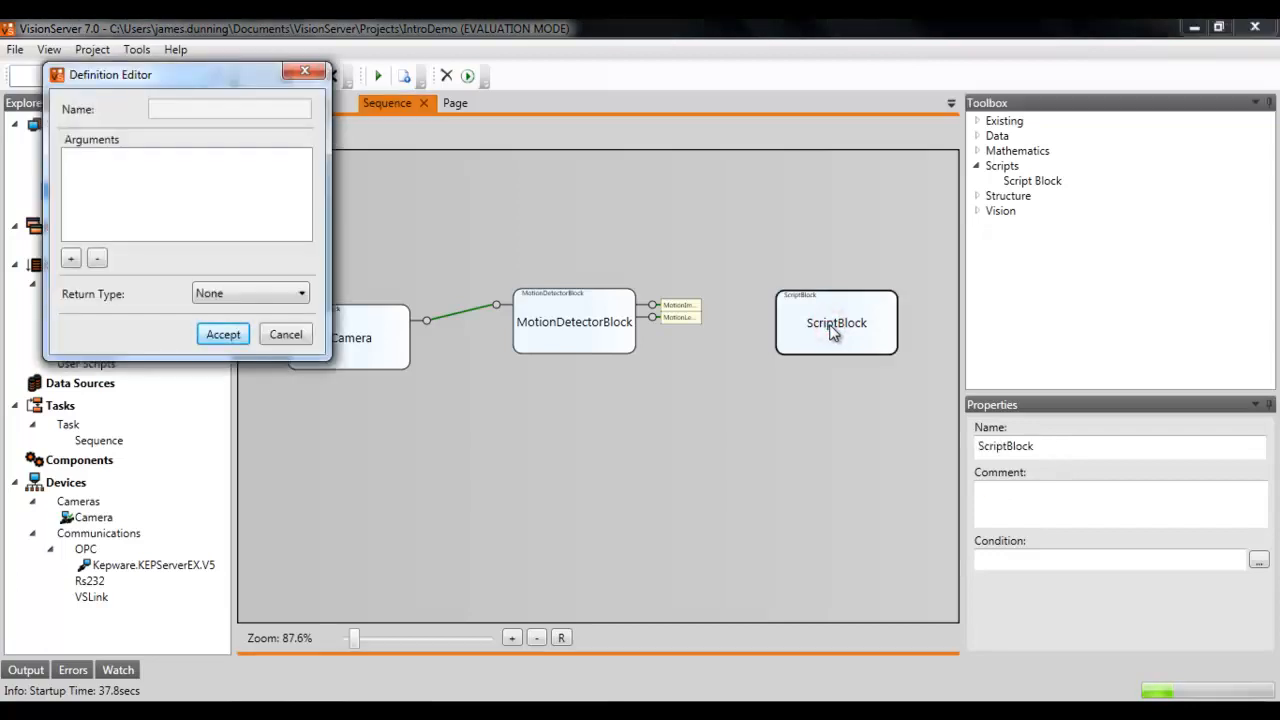
drag(246, 86, 504, 215)
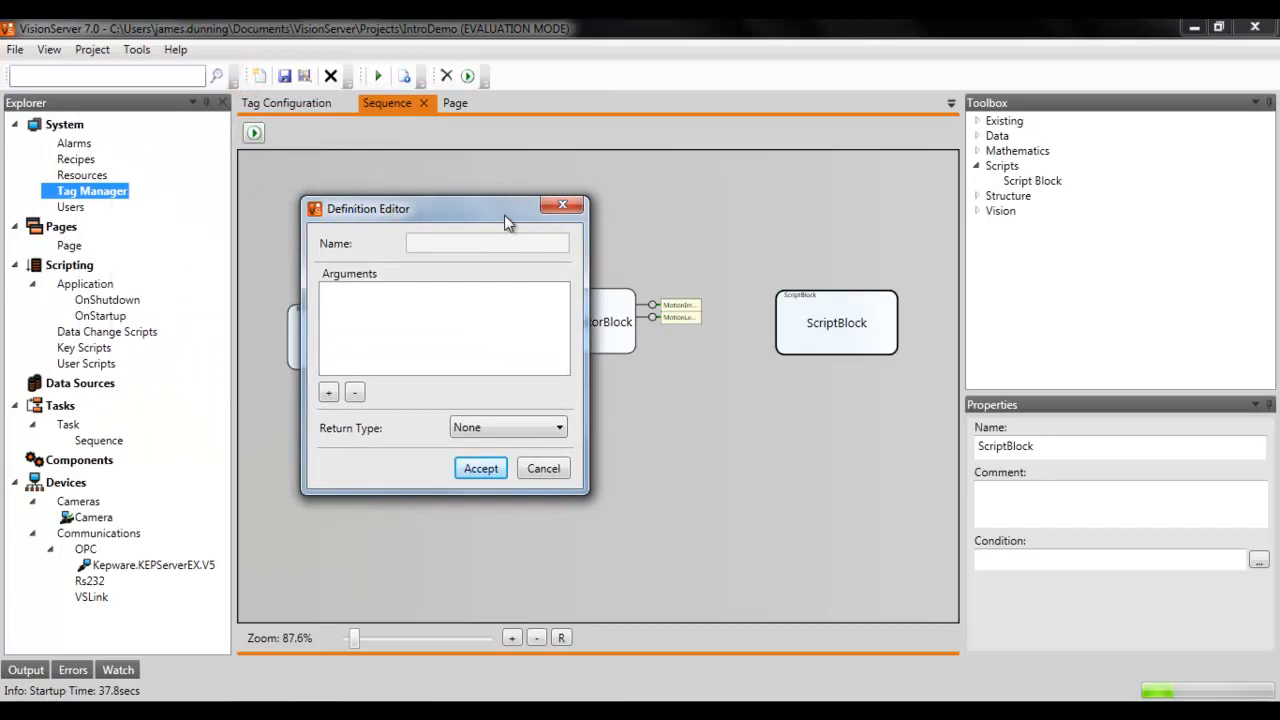
click(329, 392)
double_click(398, 298)
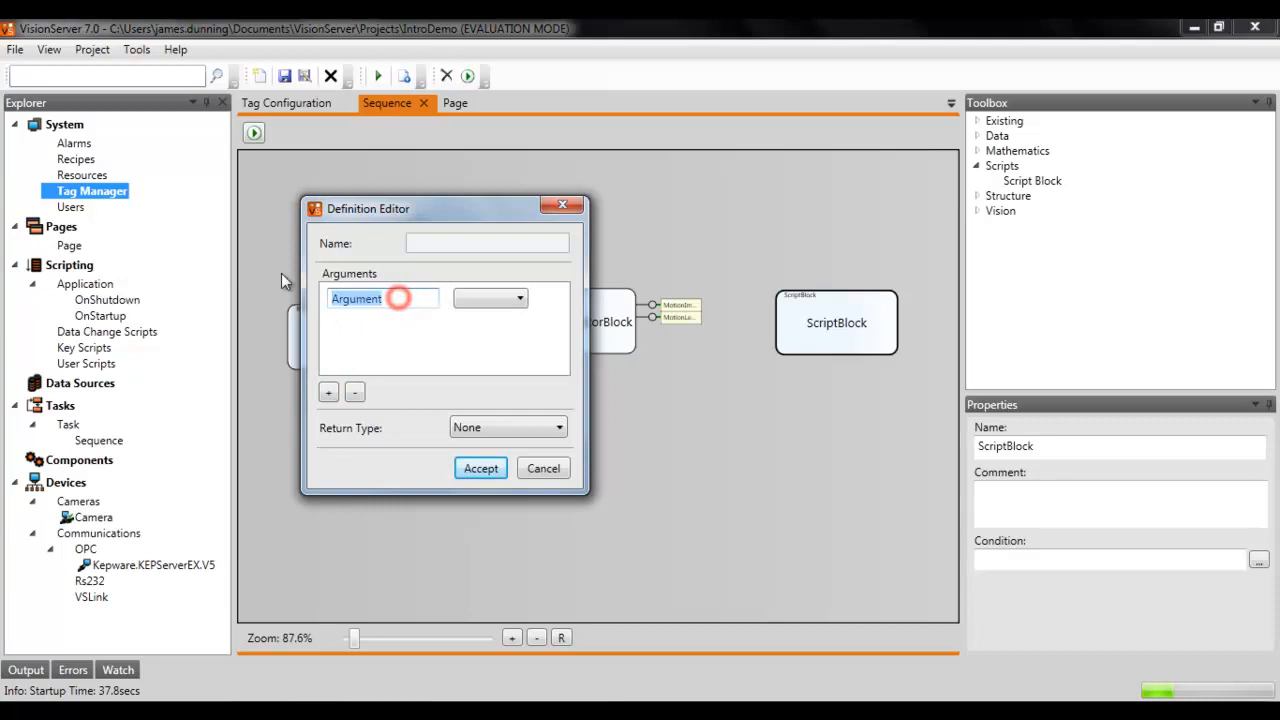
text(motionLevel)
click(485, 298)
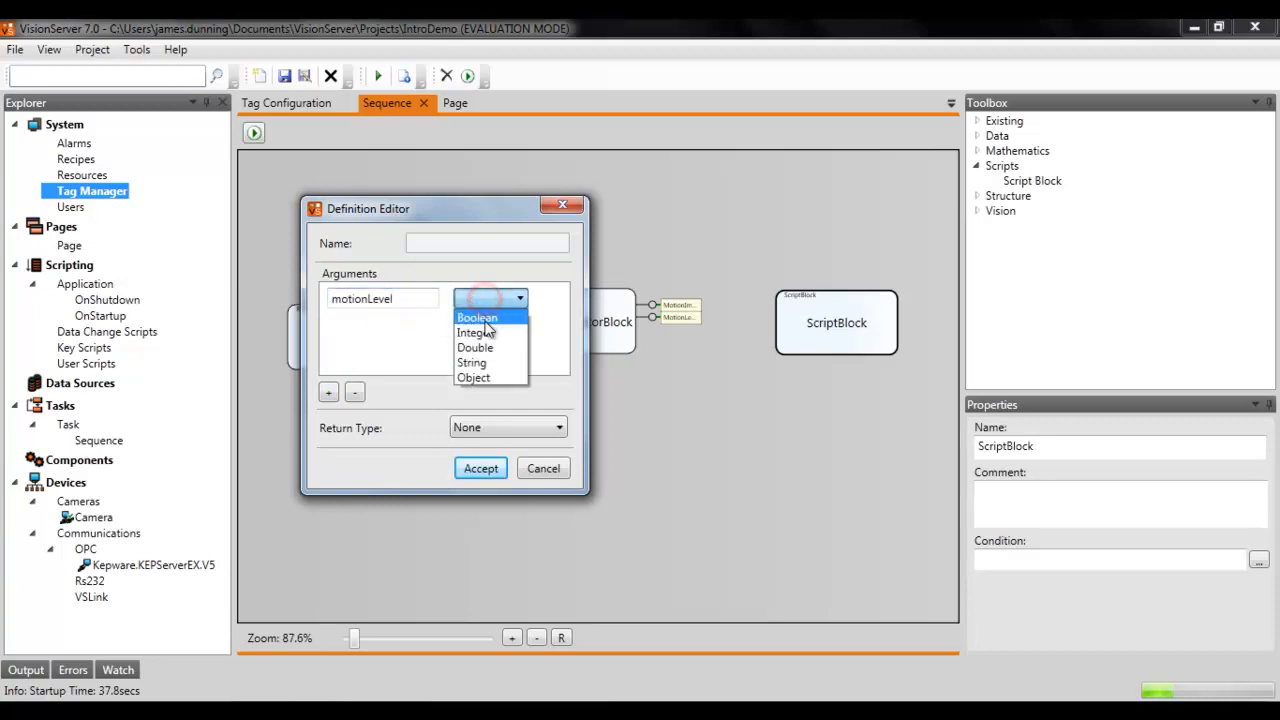
click(476, 348)
Step: Set the script's return type to Boolean and accept the definition
click(402, 307)
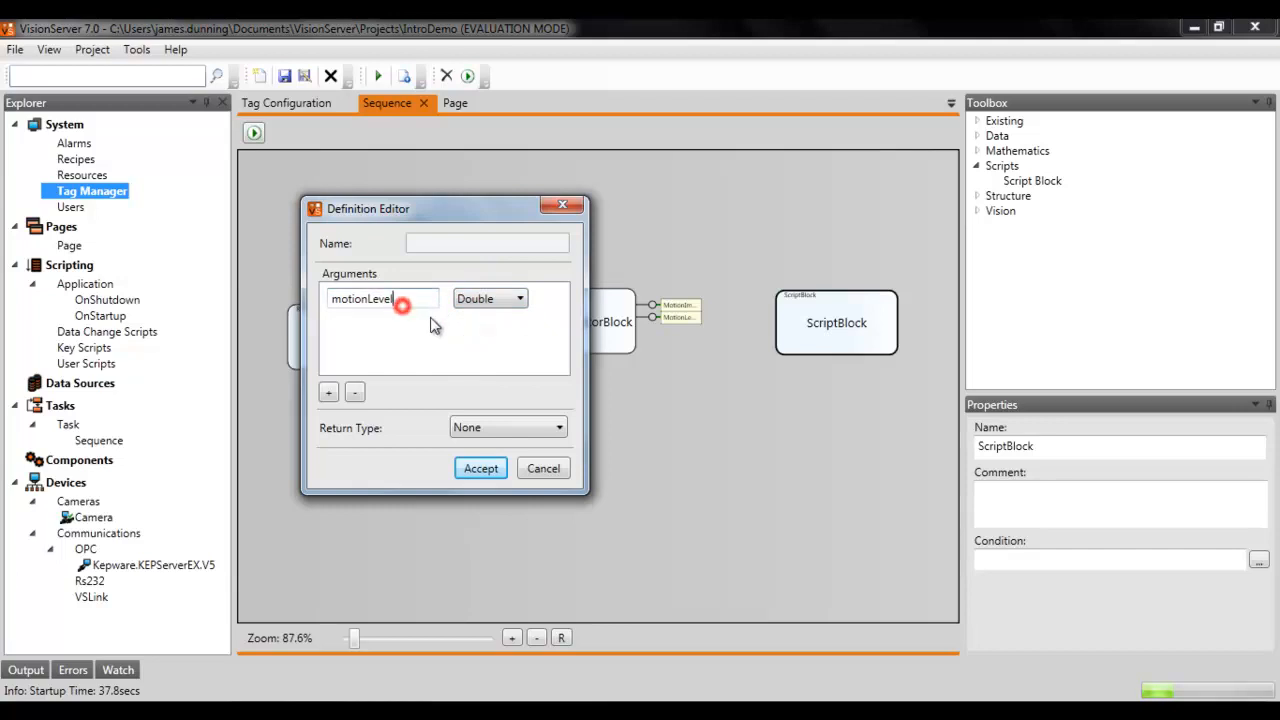
click(488, 427)
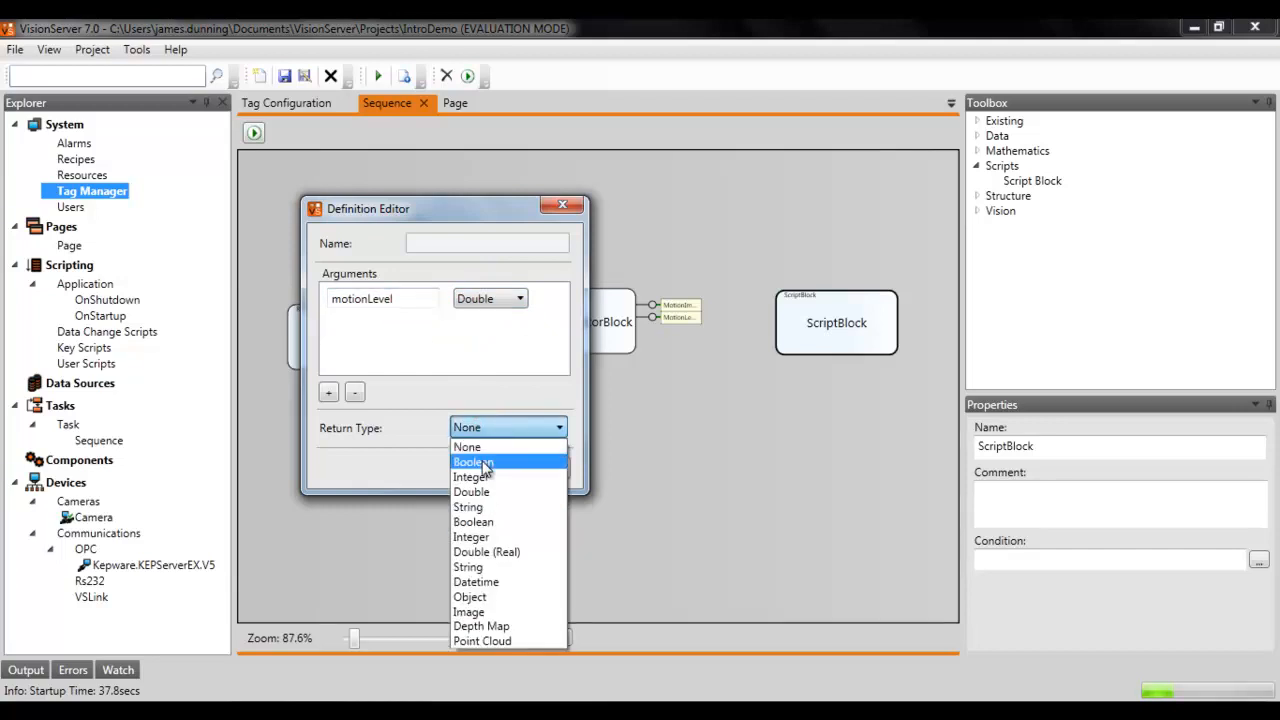
click(484, 464)
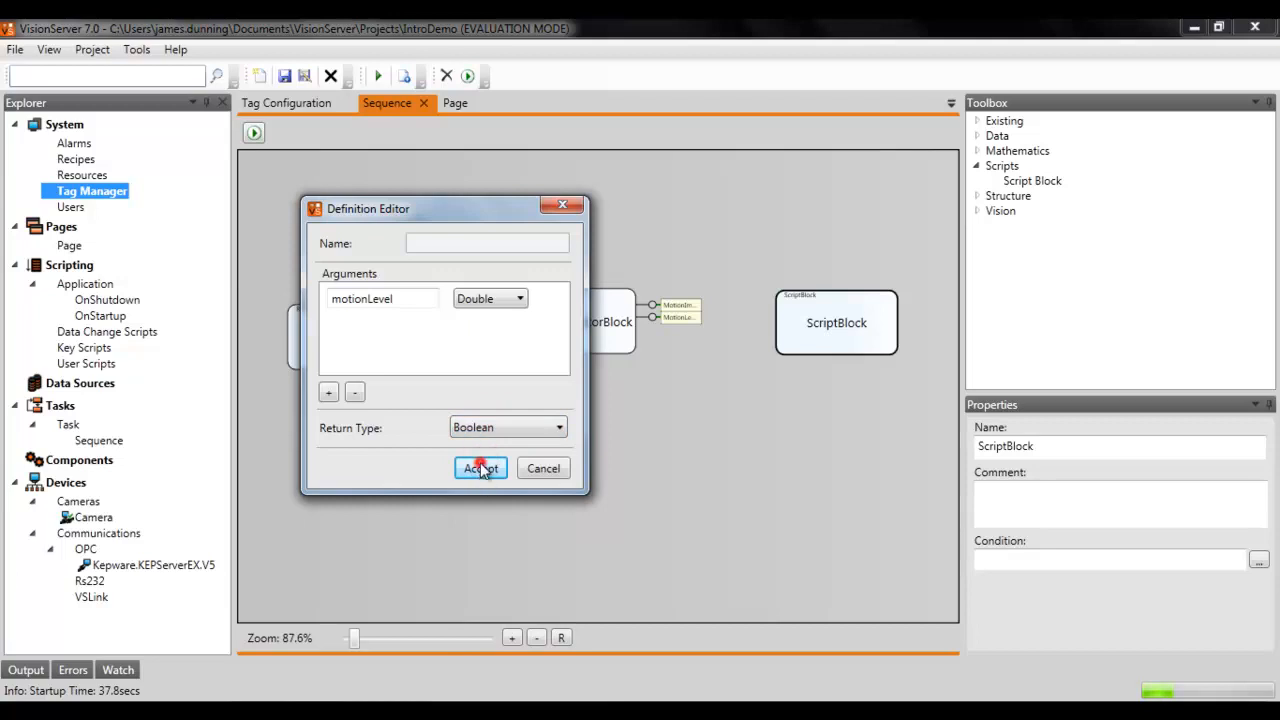
click(480, 468)
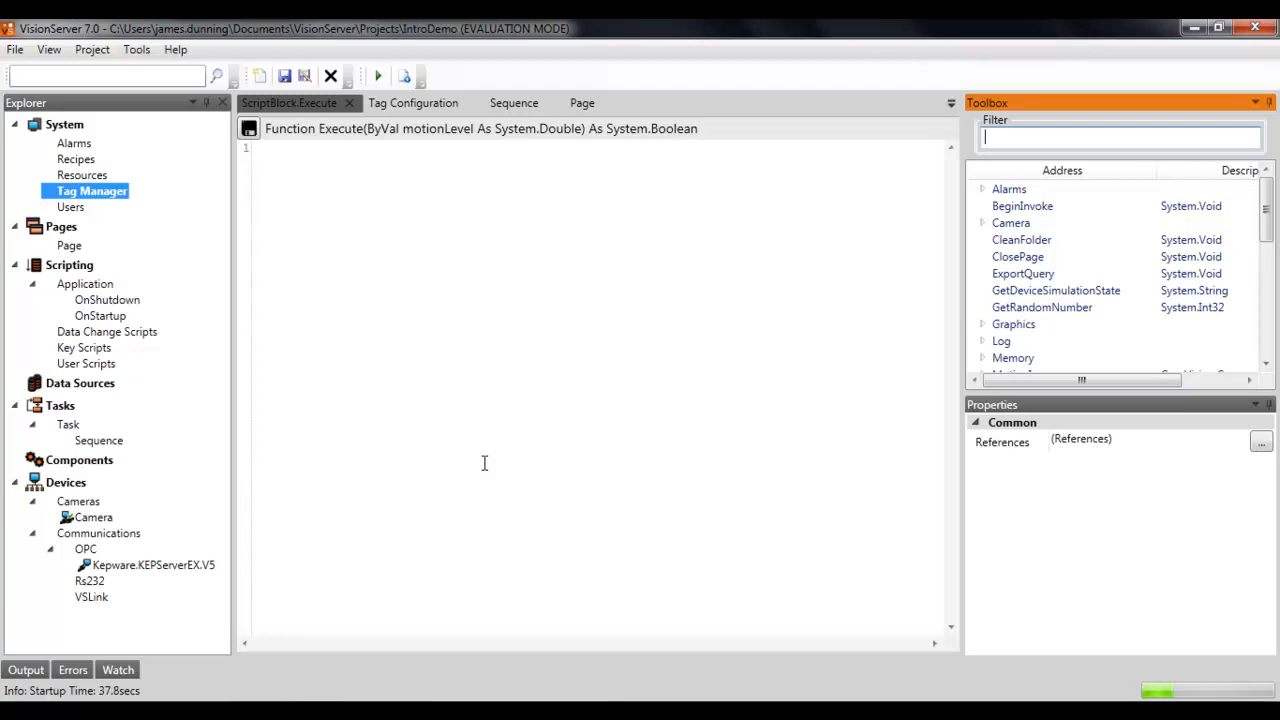
Step: Begin the script with If motionLevel > $MotionWarningLevel Then, returning True
mouse_move(703, 128)
mouse_down()
mouse_move(634, 143)
mouse_move(290, 115)
mouse_move(264, 130)
mouse_up()
click(388, 130)
click(400, 148)
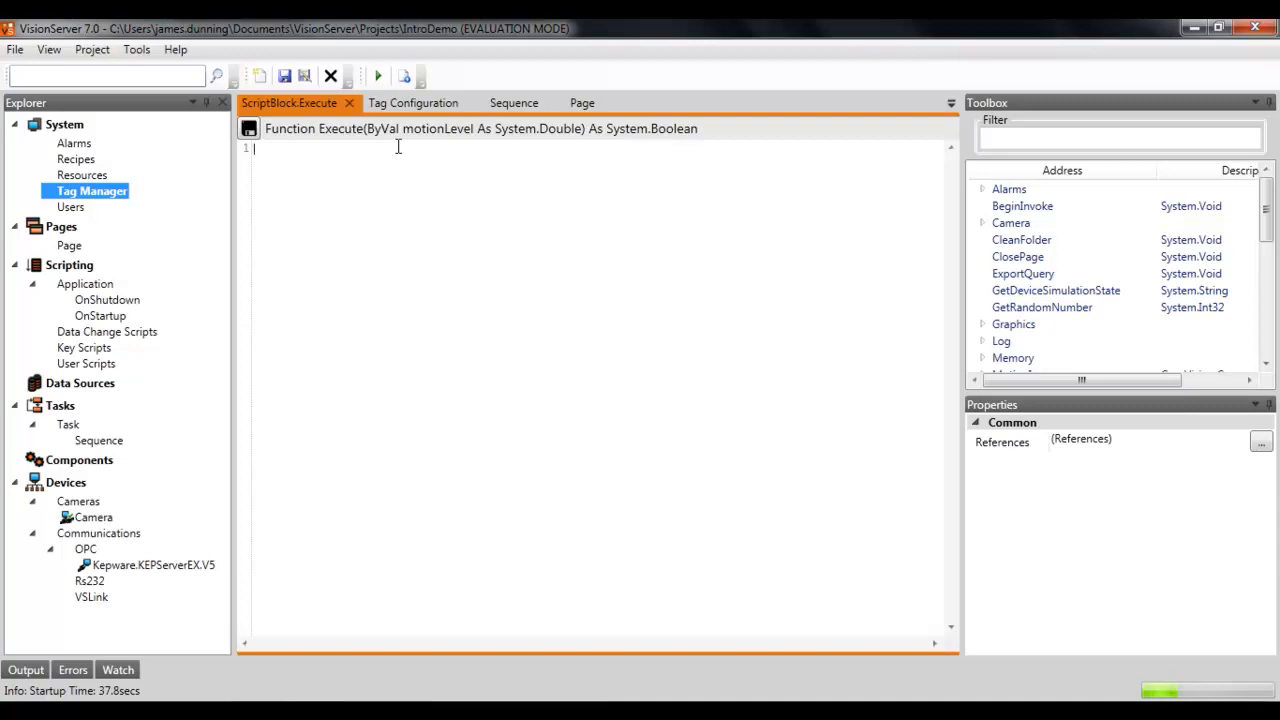
text(If motionLevel > $)
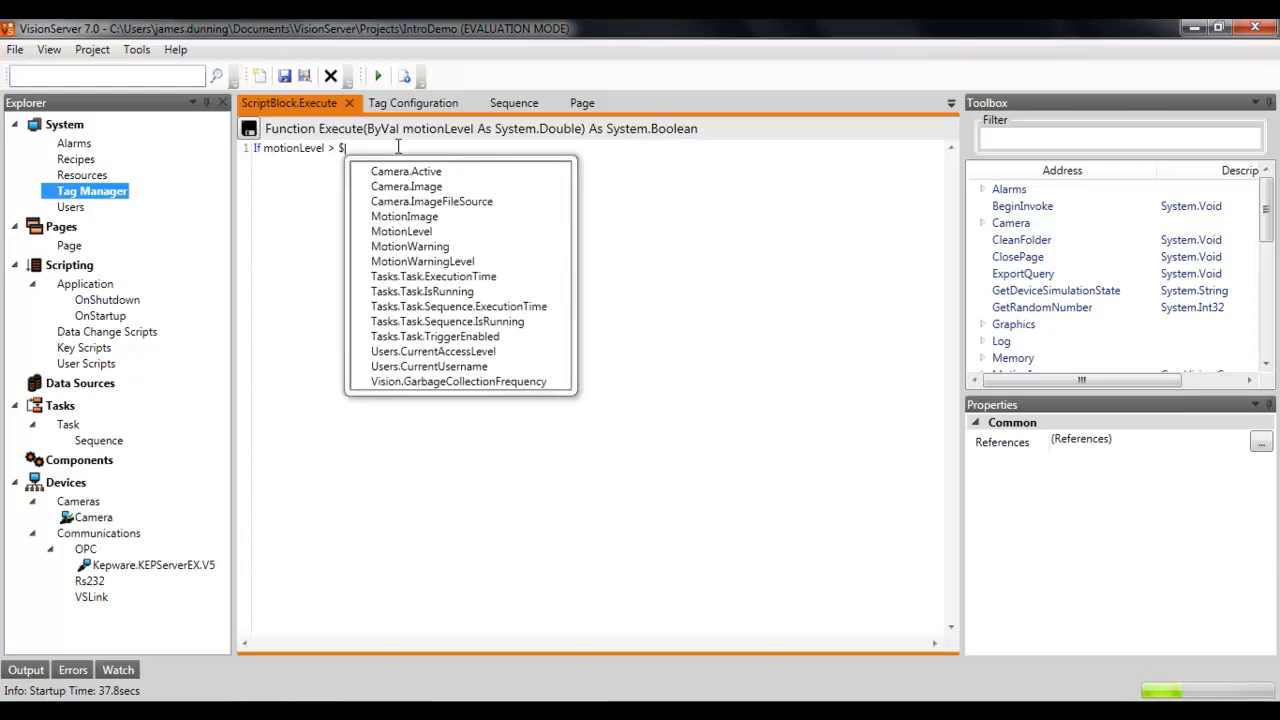
key(Down)
key(Down)
key(Down)
key(Down)
key(Down)
key(Down)
key(Down)
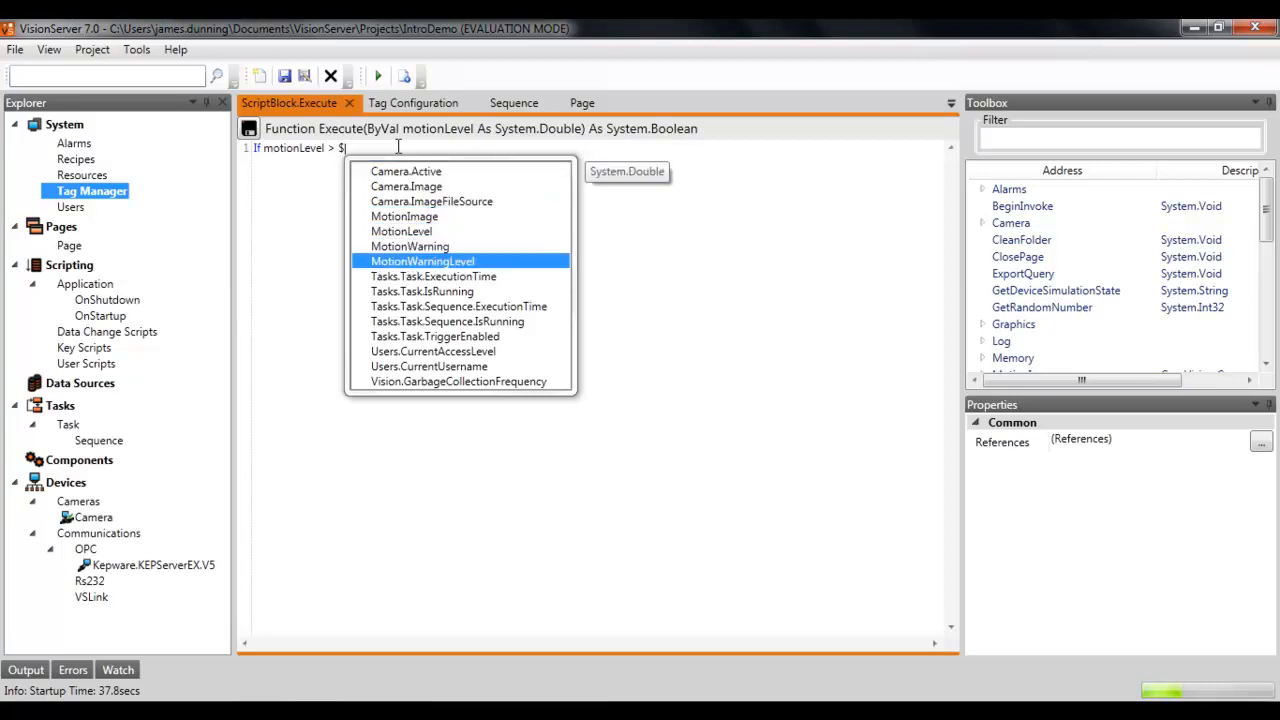
key(Return)
text(Then)
key(Return)
text(Return True)
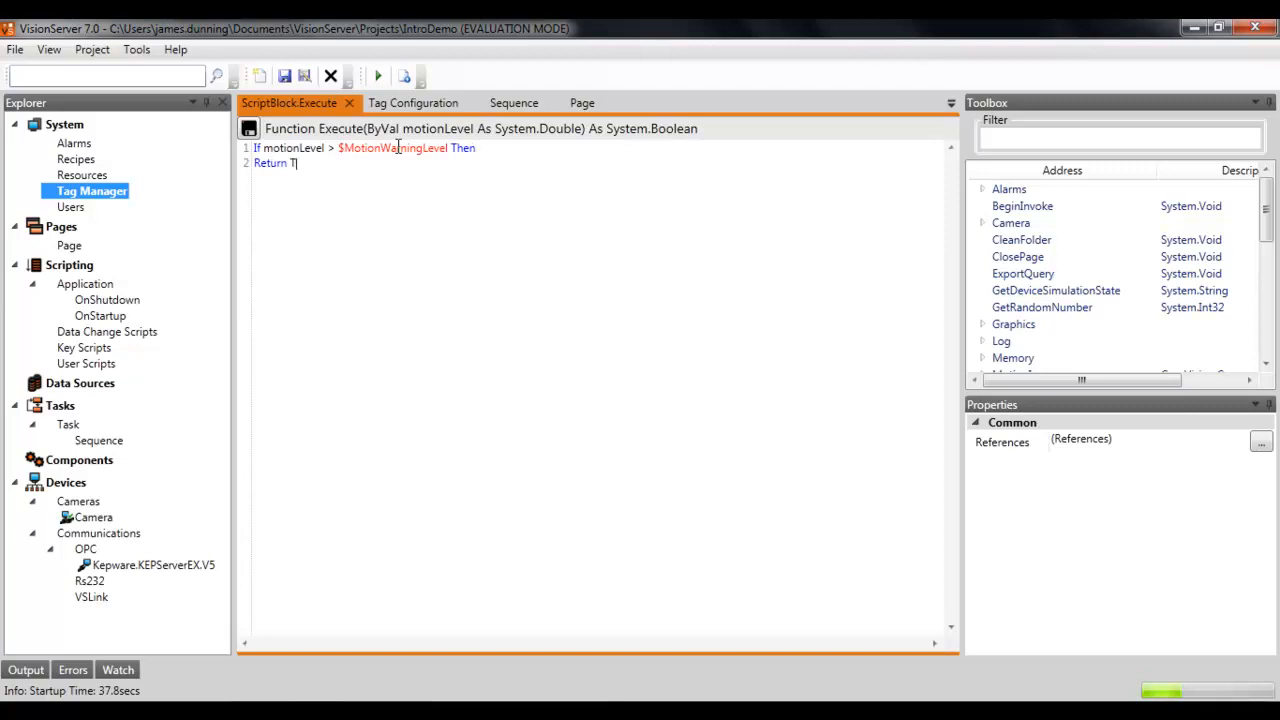
Step: Complete the script with an Else branch returning False and End if
key(Return)
text(Else)
key(Return)
text(Return Fla)
key(BackSpace)
key(BackSpace)
text(alse)
key(Return)
text(End if)
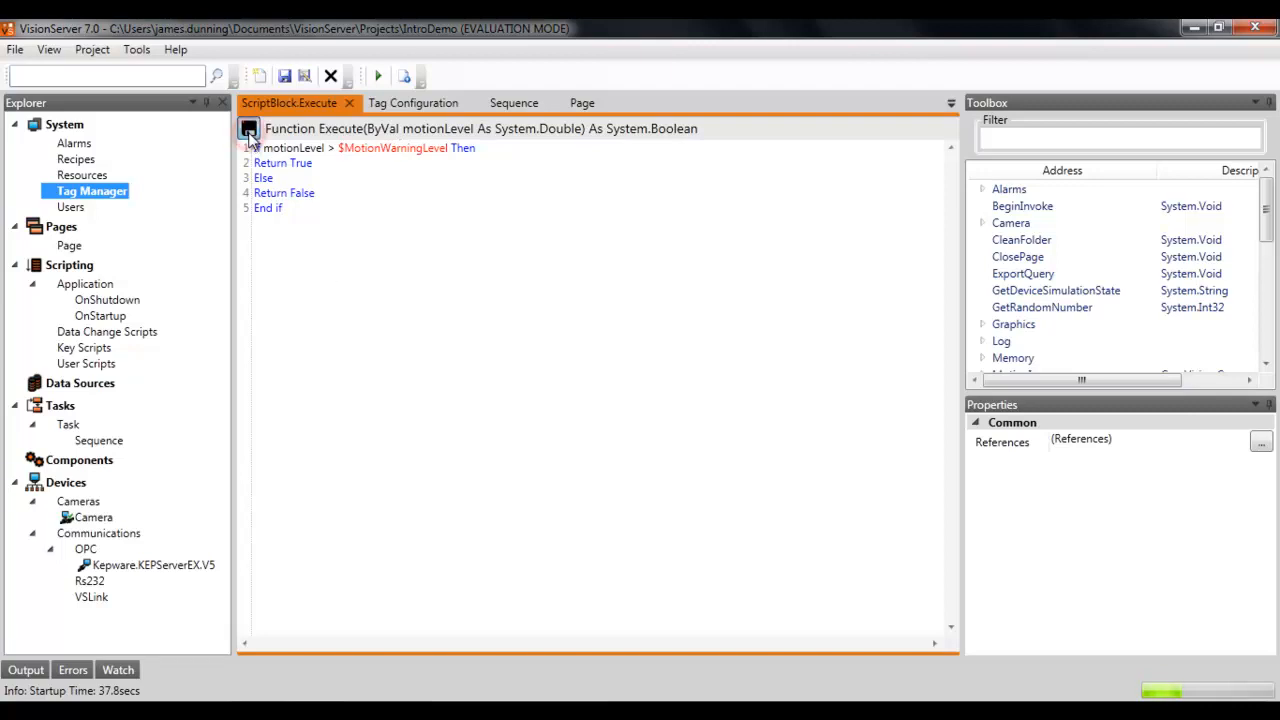
Step: Connect the MotionDetectorBlock's motion level output to the Script Block's motionLevel input in the Sequence
click(504, 106)
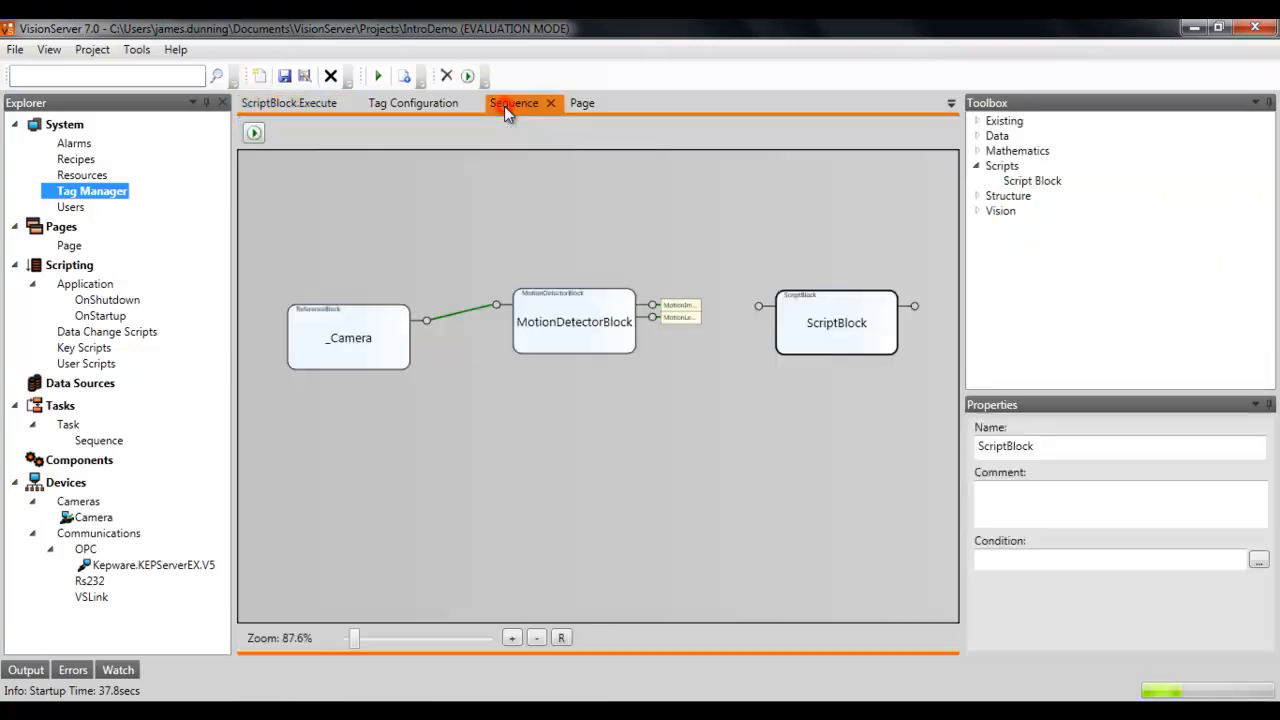
drag(846, 425, 826, 424)
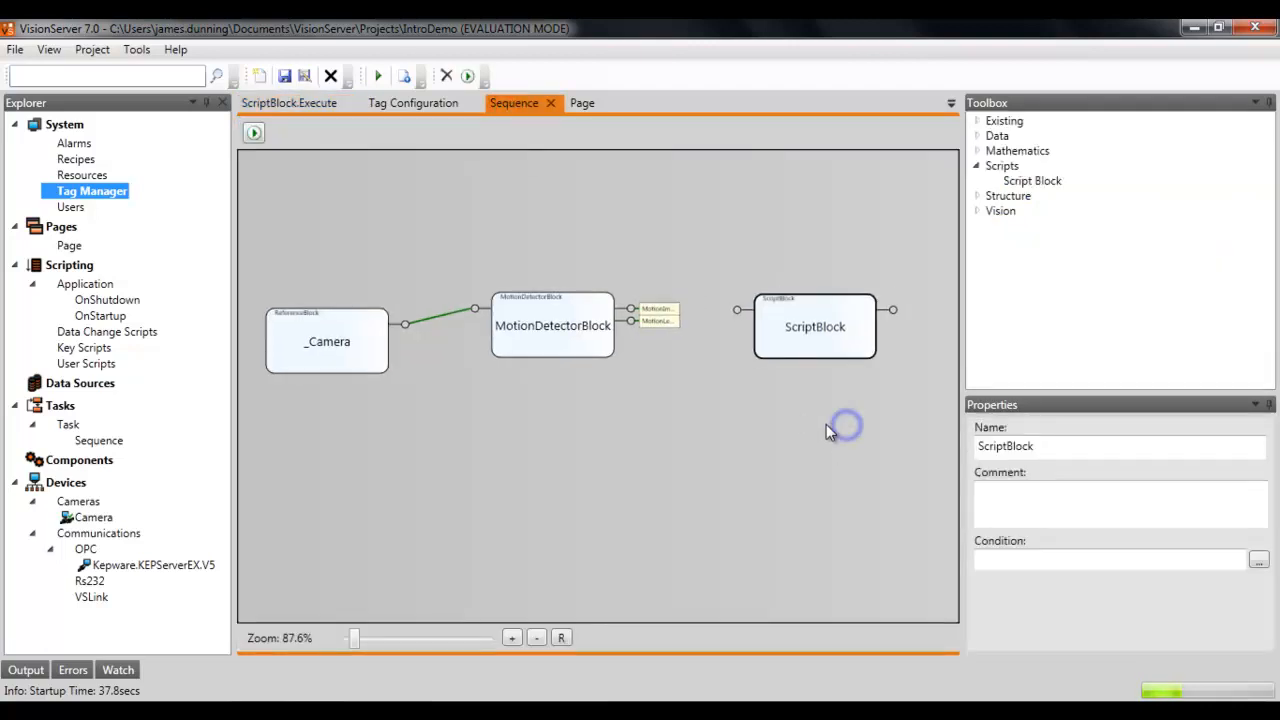
click(739, 311)
click(779, 264)
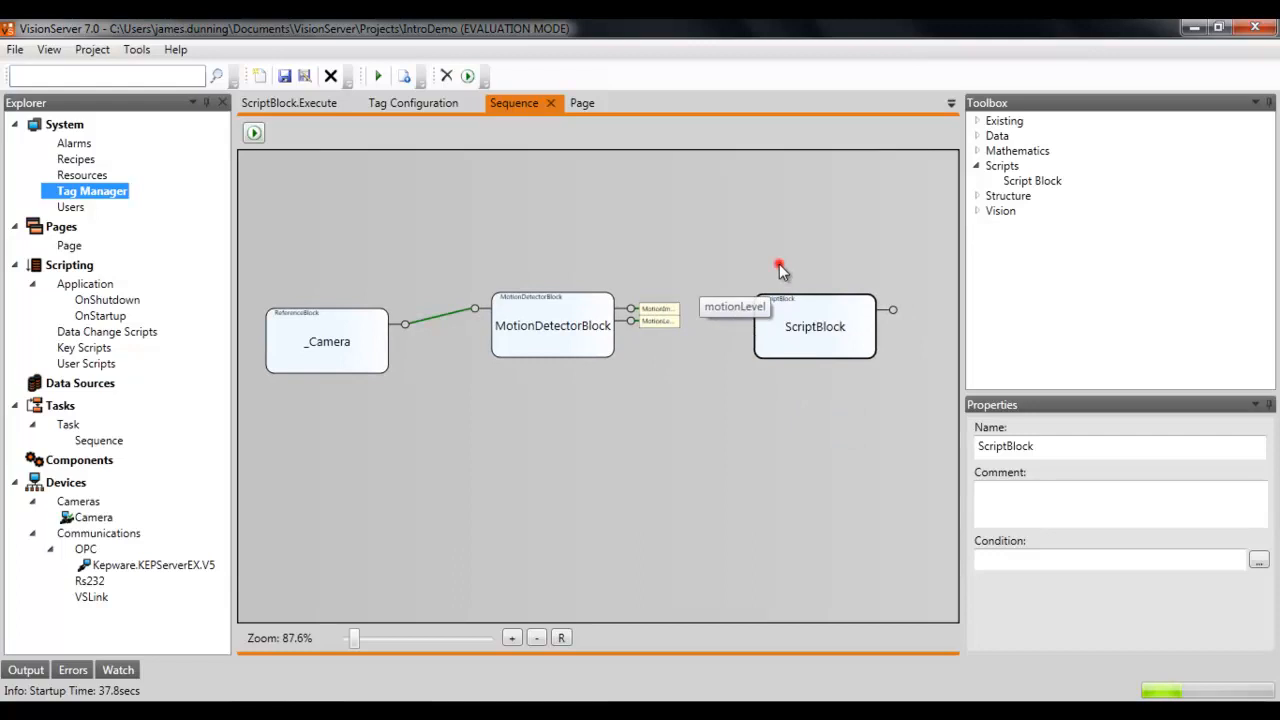
click(893, 309)
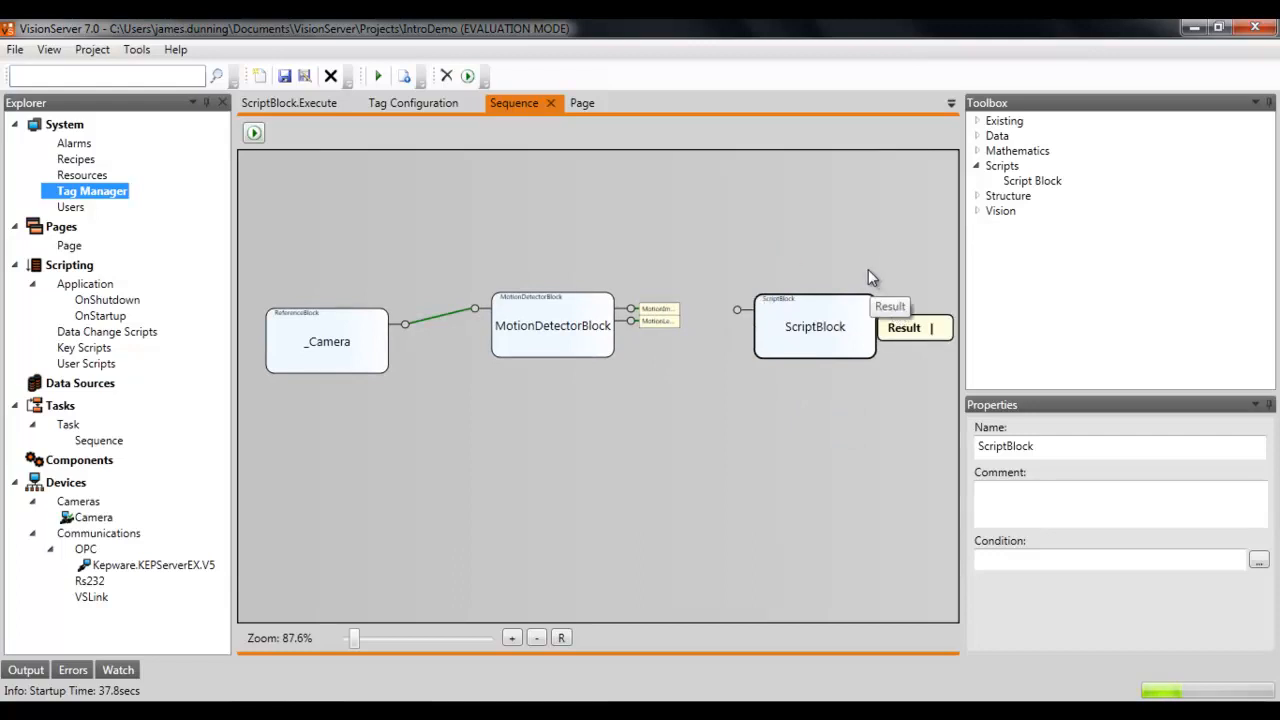
click(866, 271)
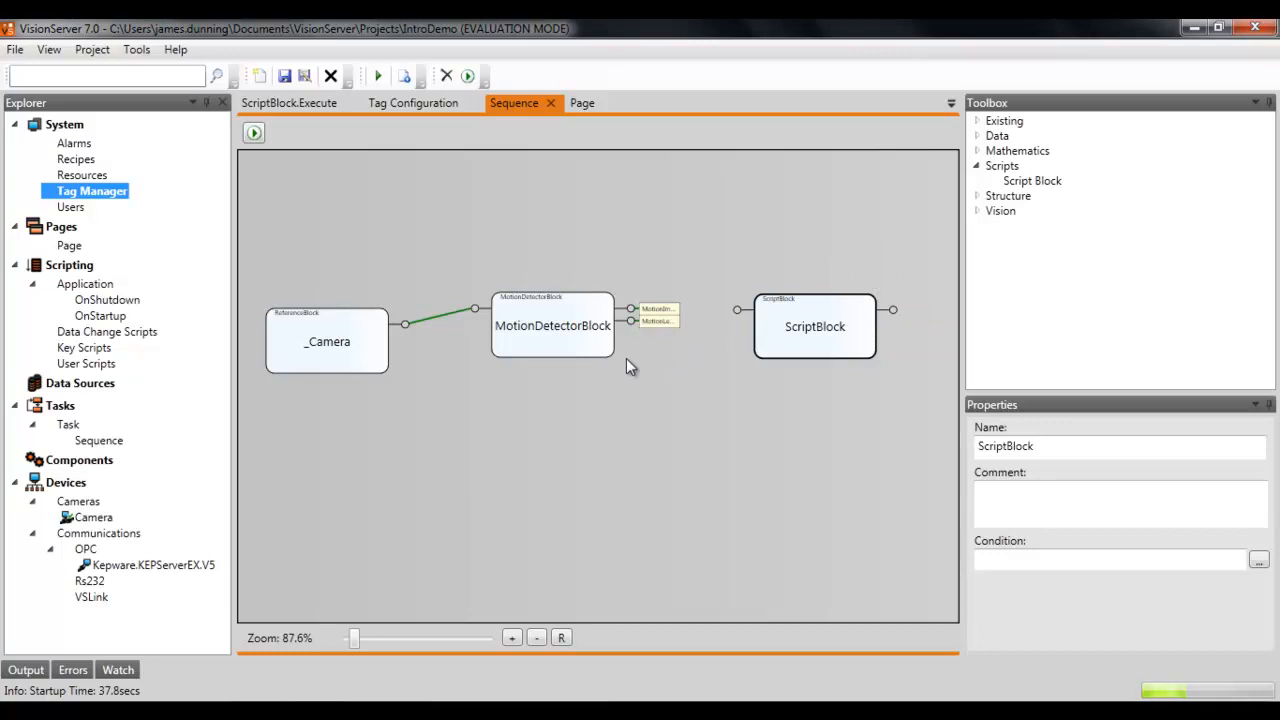
drag(630, 321, 631, 323)
drag(727, 313, 737, 311)
Step: Rename the Script Block to CheckMotion
click(787, 329)
right_click(787, 329)
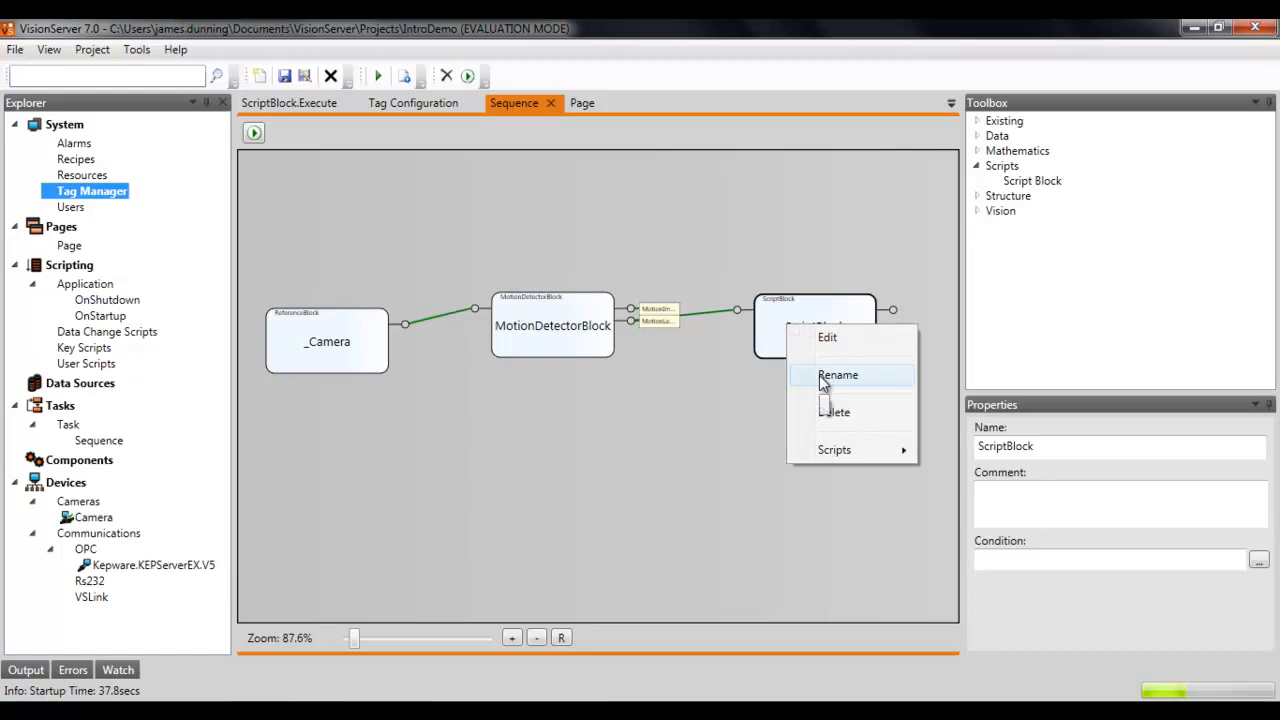
click(820, 377)
text(CheckMotion)
key(Return)
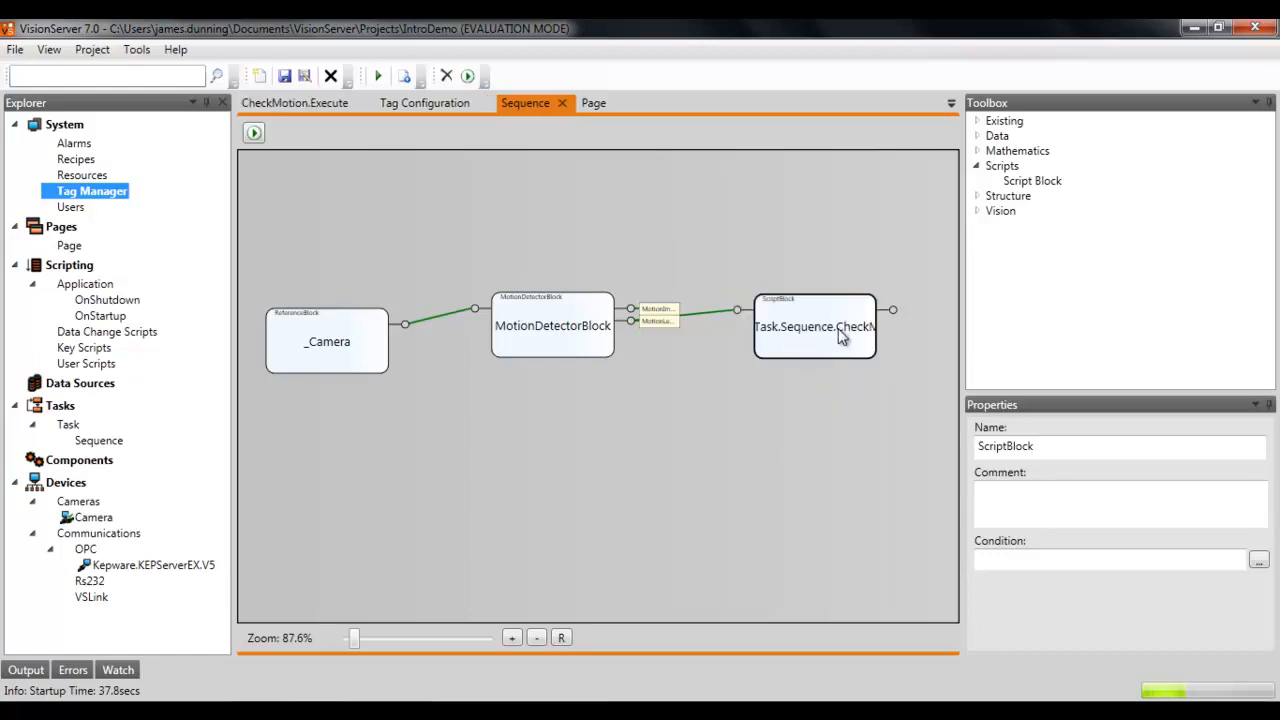
Step: Run the sequence once and check the MotionDetectorBlock's motion level output
click(257, 136)
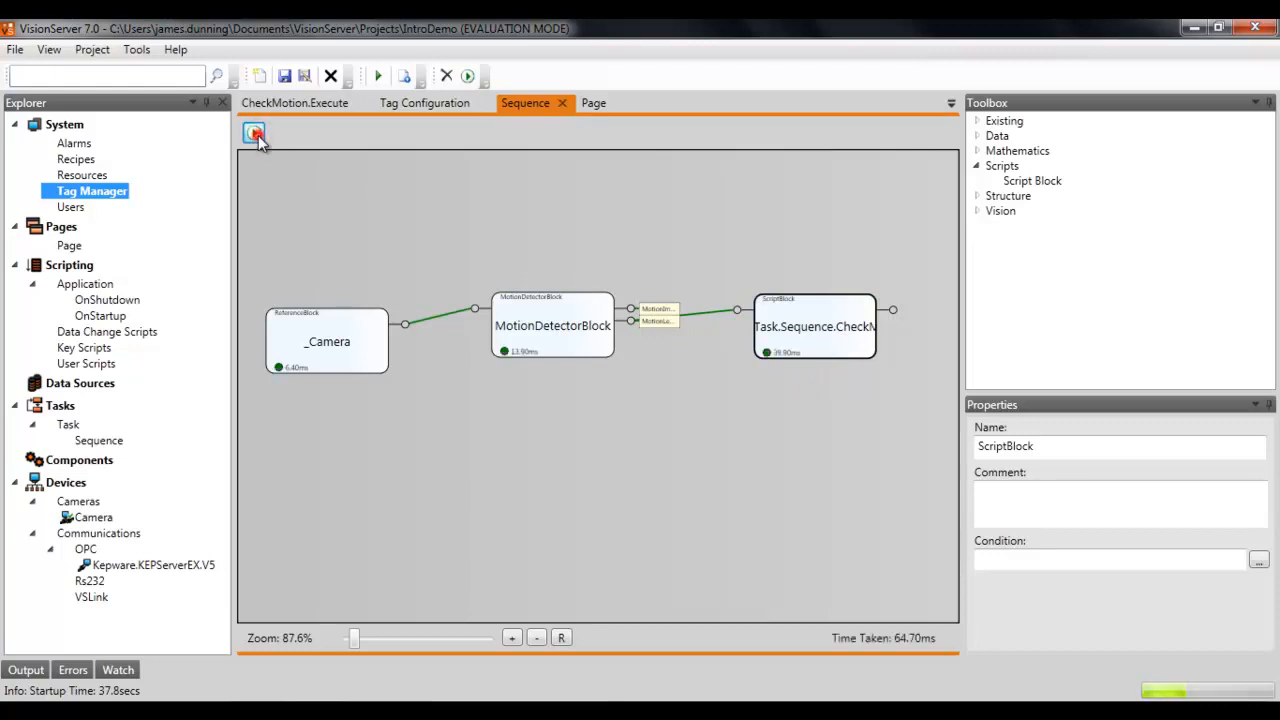
click(254, 134)
mouse_move(895, 312)
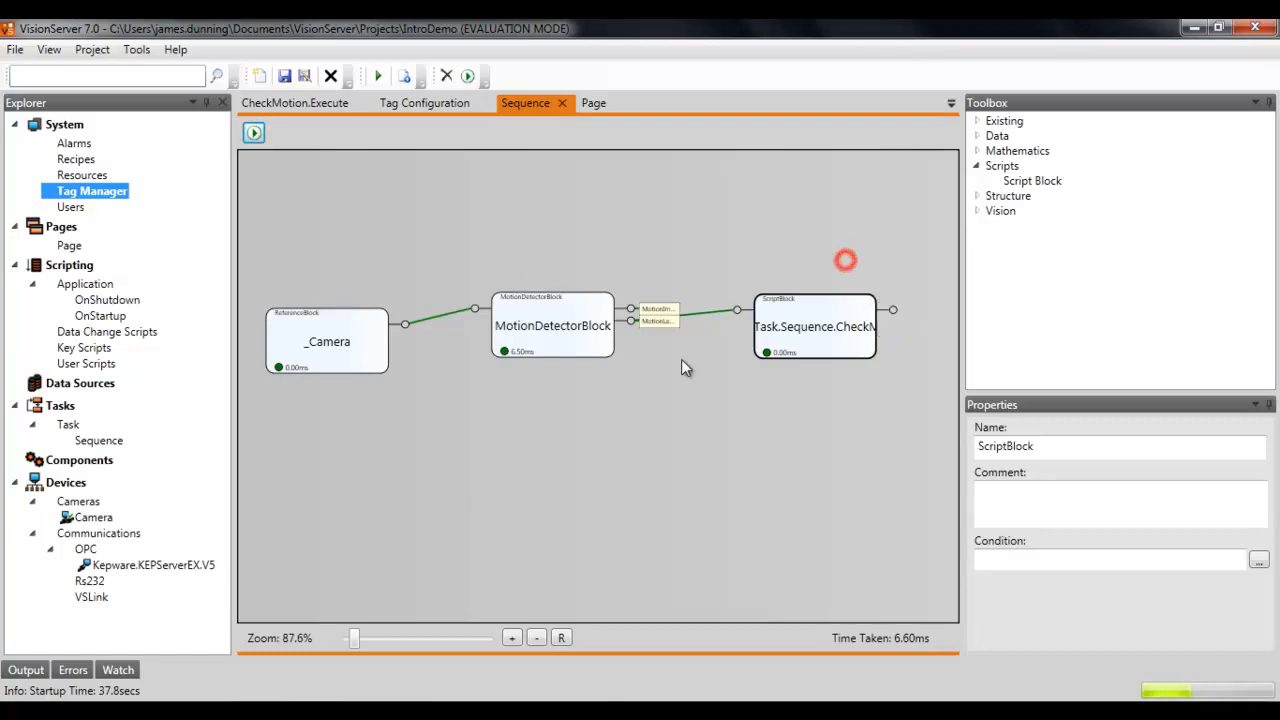
mouse_move(632, 326)
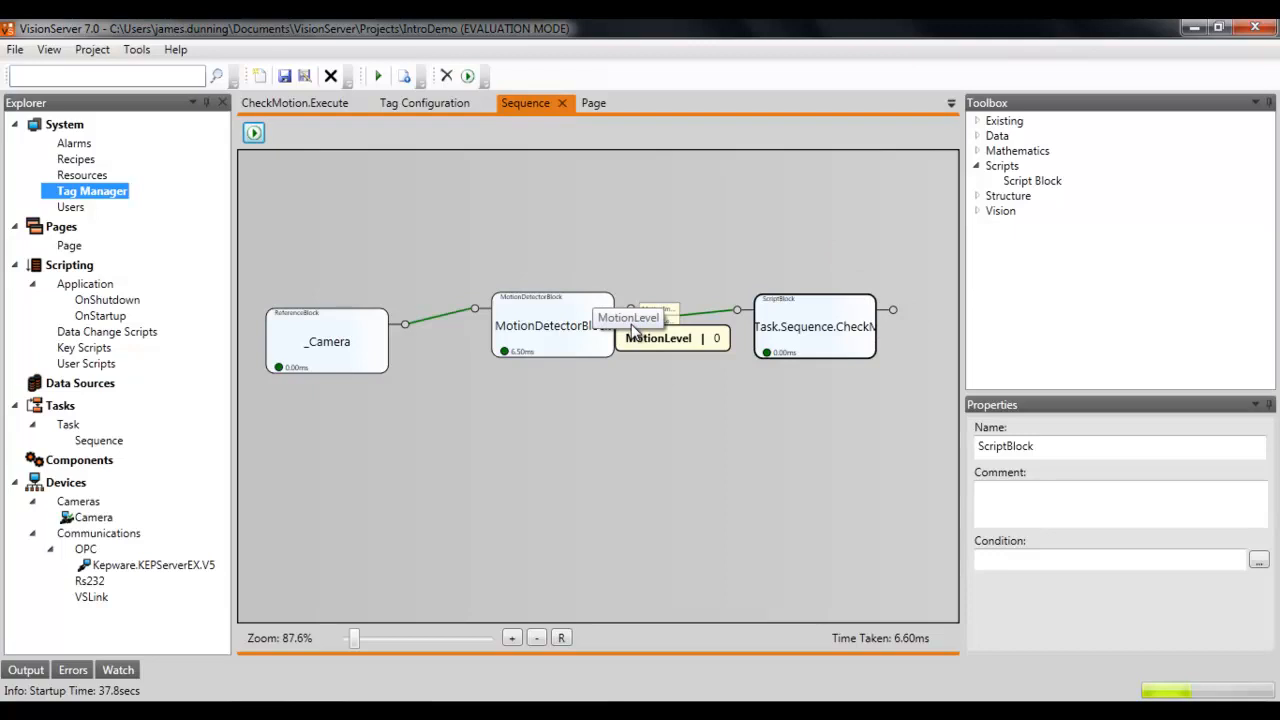
click(643, 233)
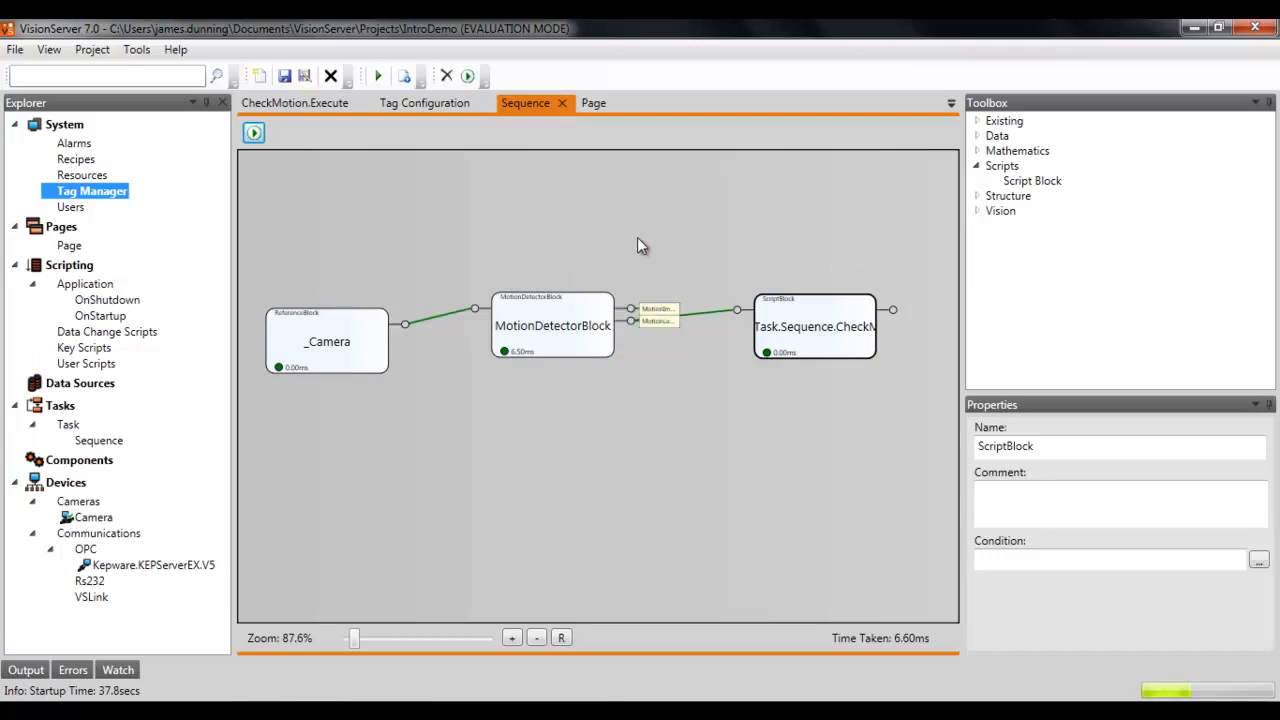
Step: Run the sequence again and check the motion level and the CheckMotion block's result outputs
click(256, 135)
click(656, 183)
mouse_move(632, 333)
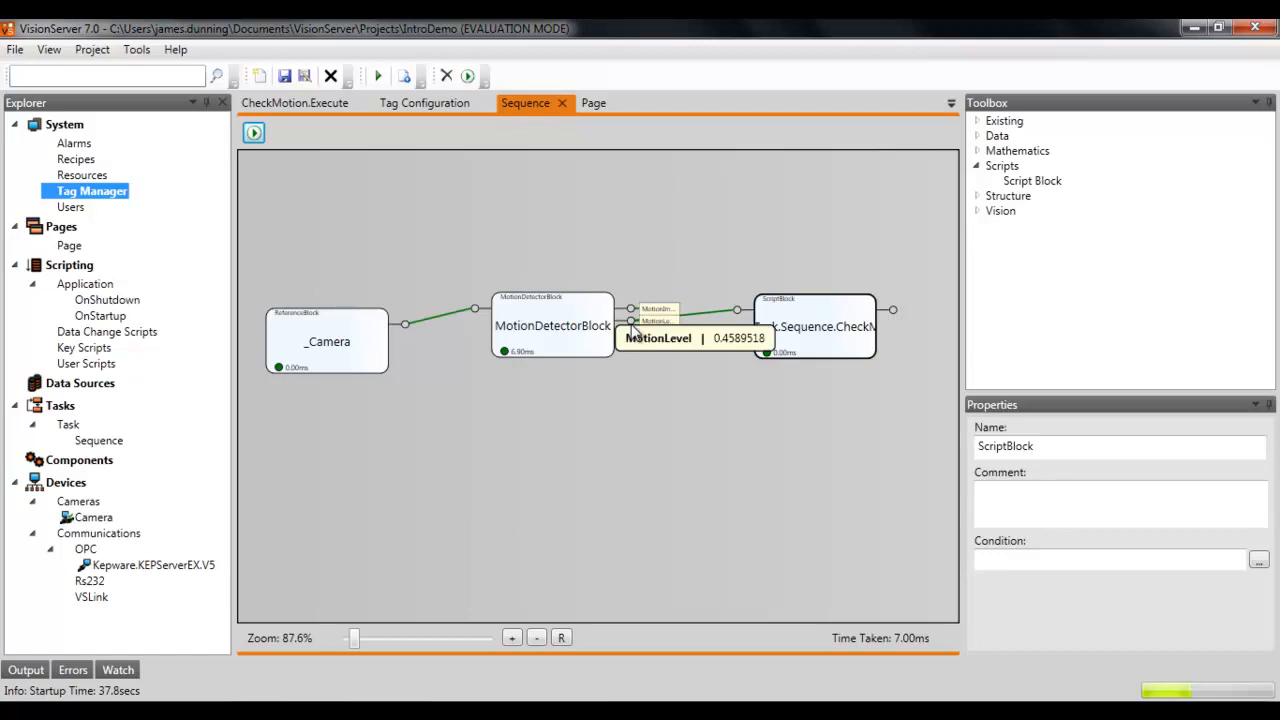
click(775, 238)
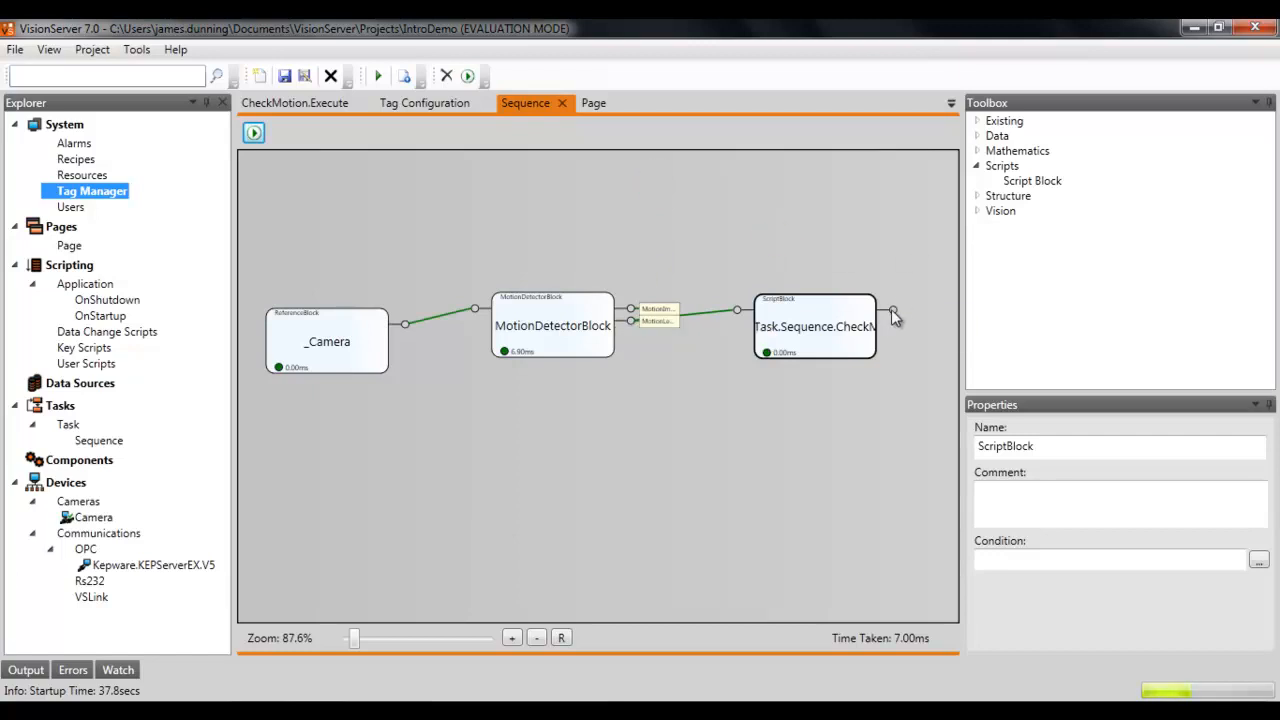
mouse_move(893, 312)
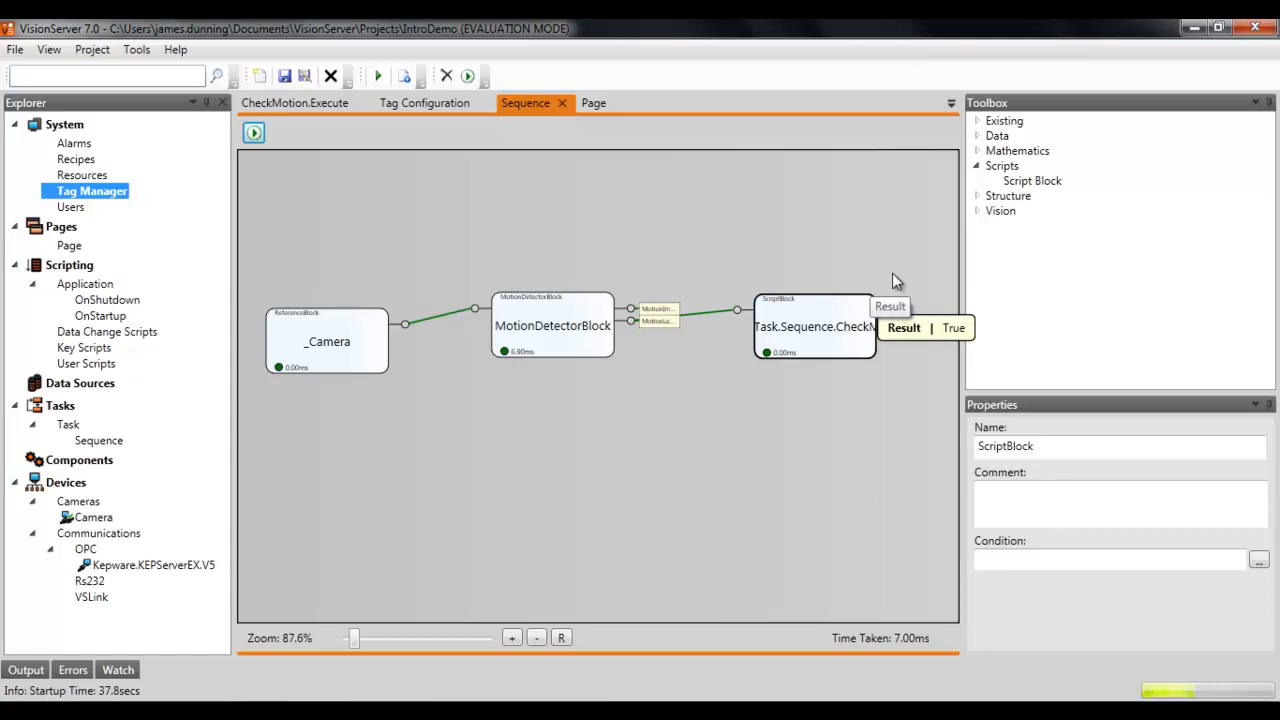
click(893, 272)
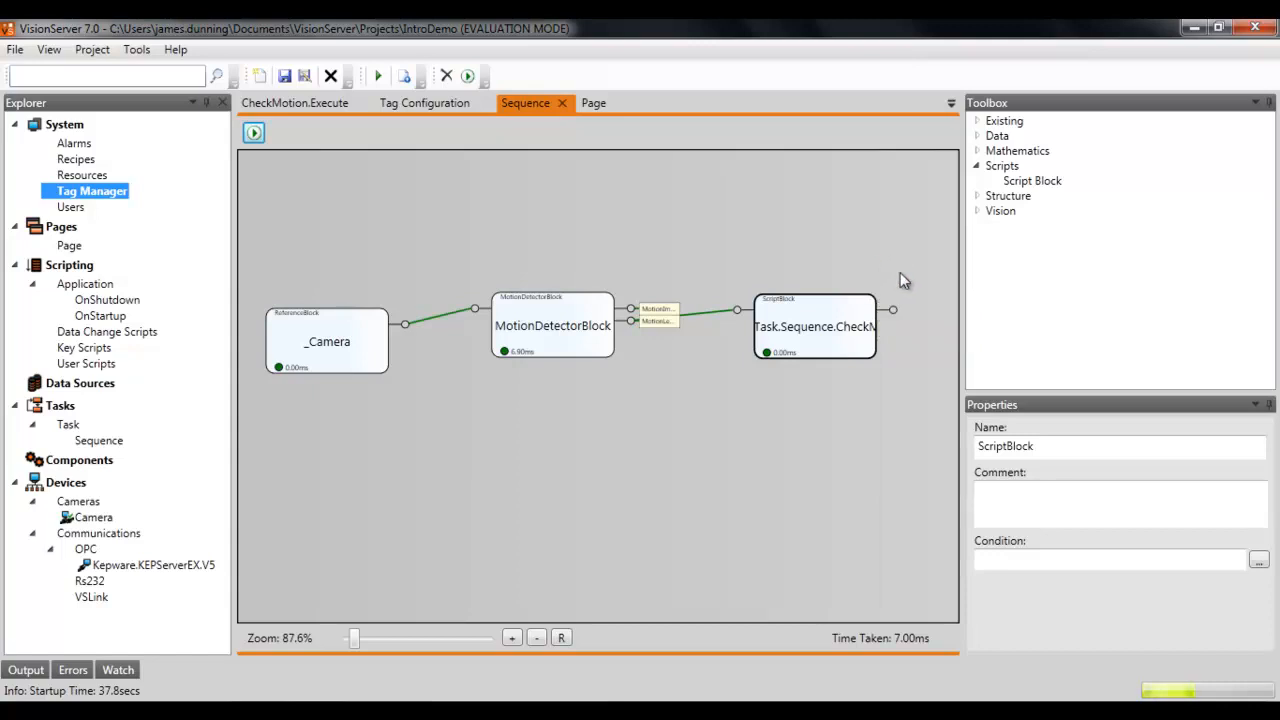
Step: Link the CheckMotion block's result output to the MotionWarning tag
right_click(893, 310)
click(916, 360)
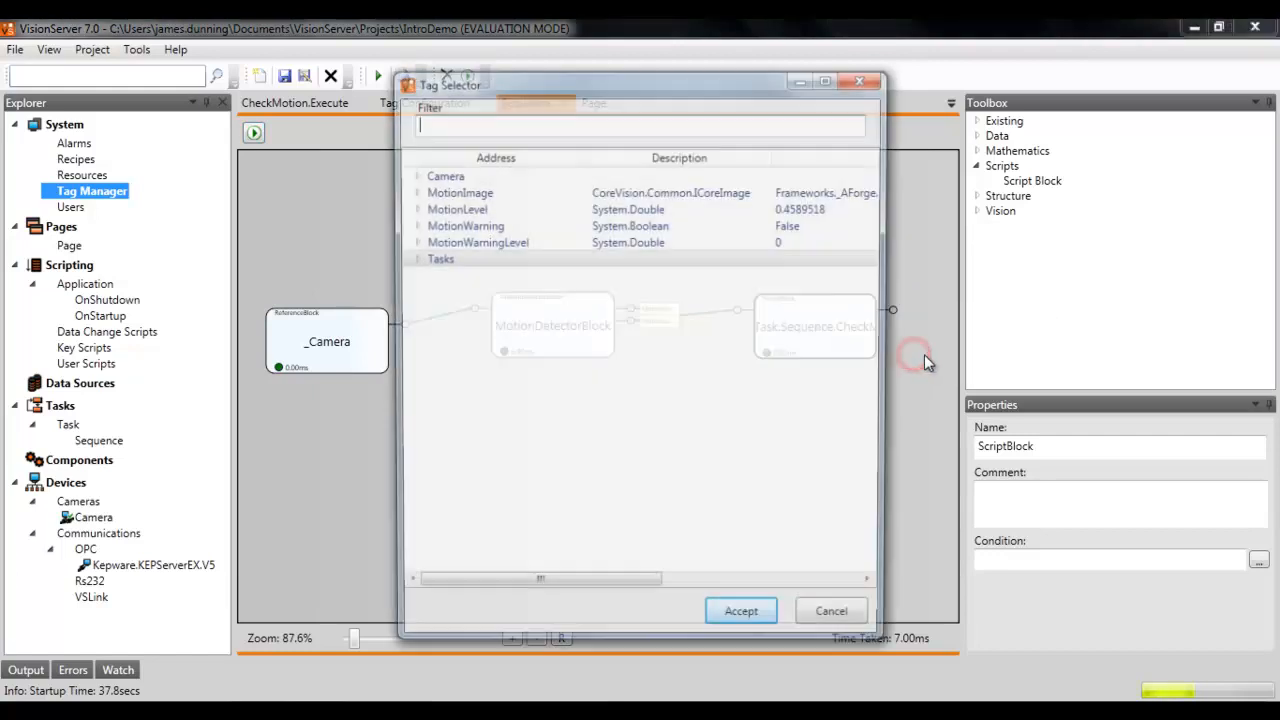
double_click(478, 226)
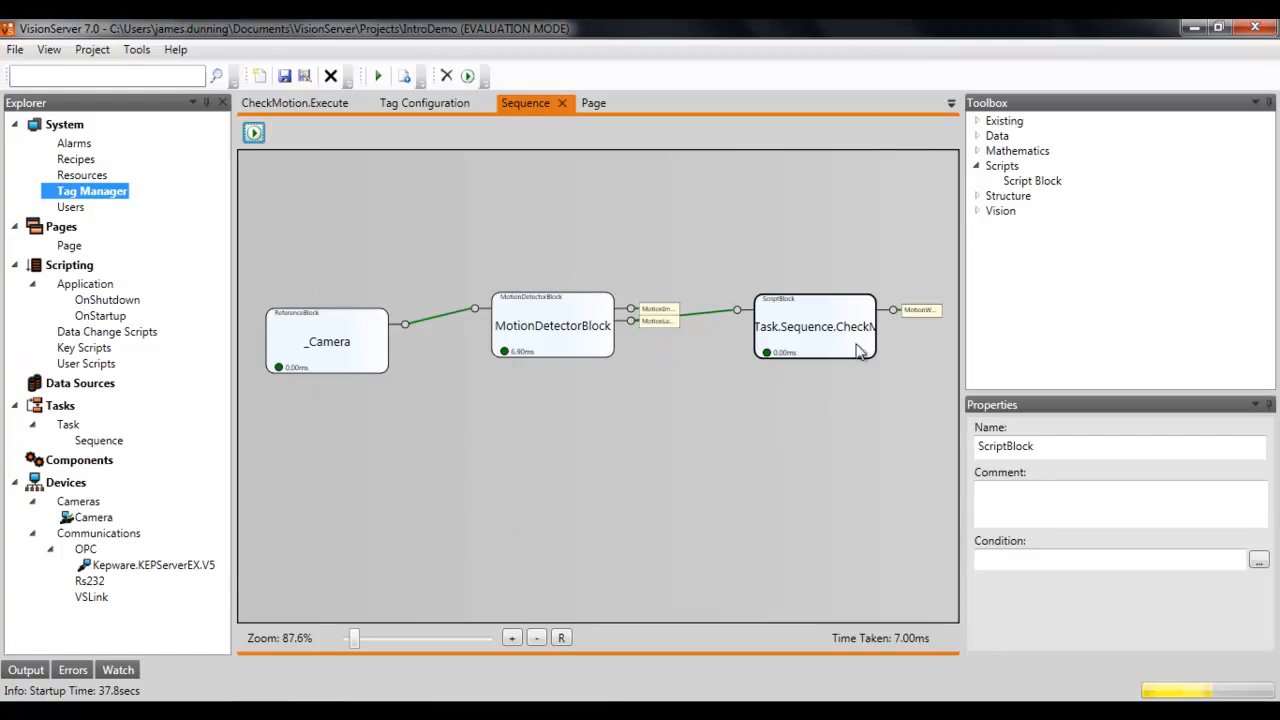
Step: Review the script's $MotionWarningLevel reference and the MotionWarningLevel tag in the tag configuration
click(801, 326)
click(296, 104)
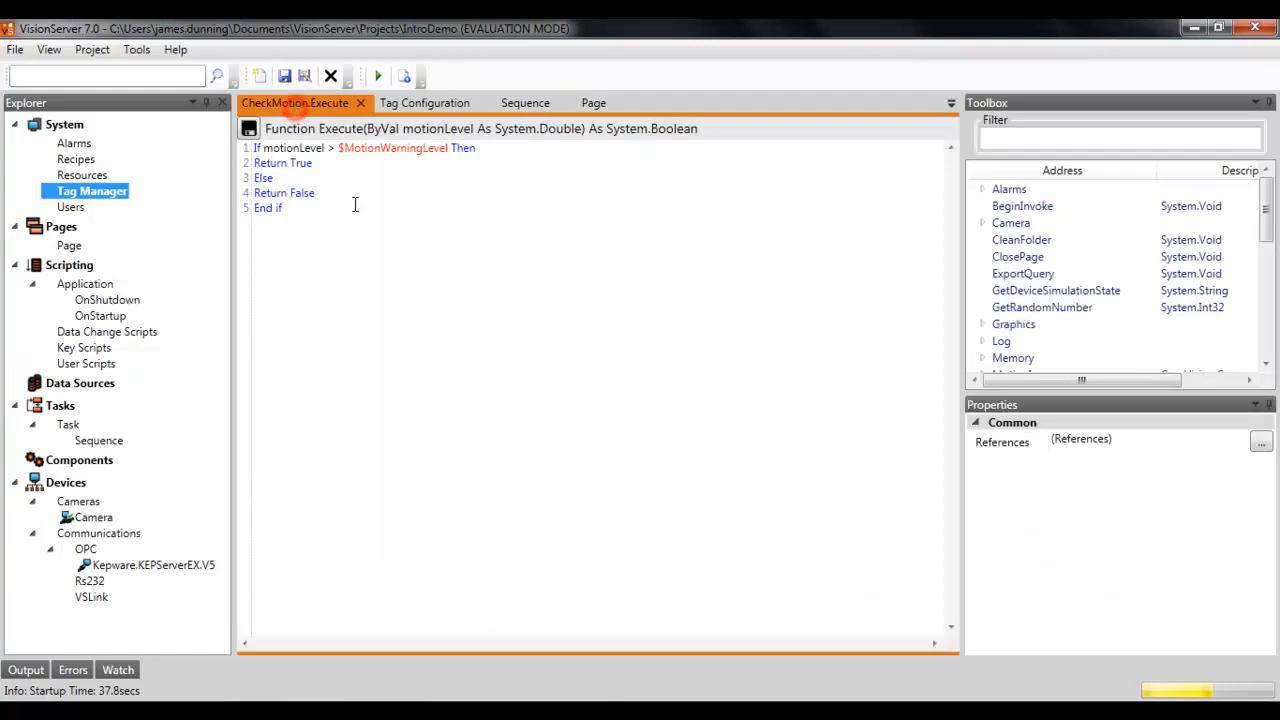
drag(337, 148, 452, 148)
click(452, 207)
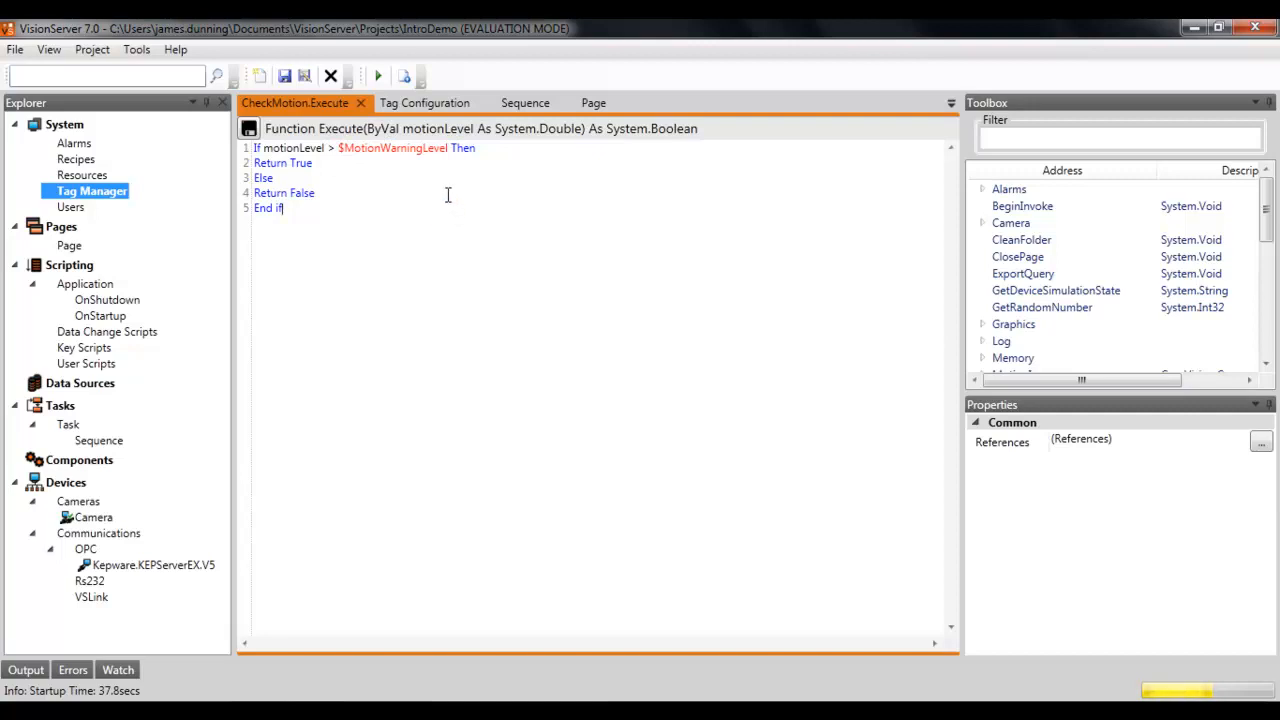
click(434, 106)
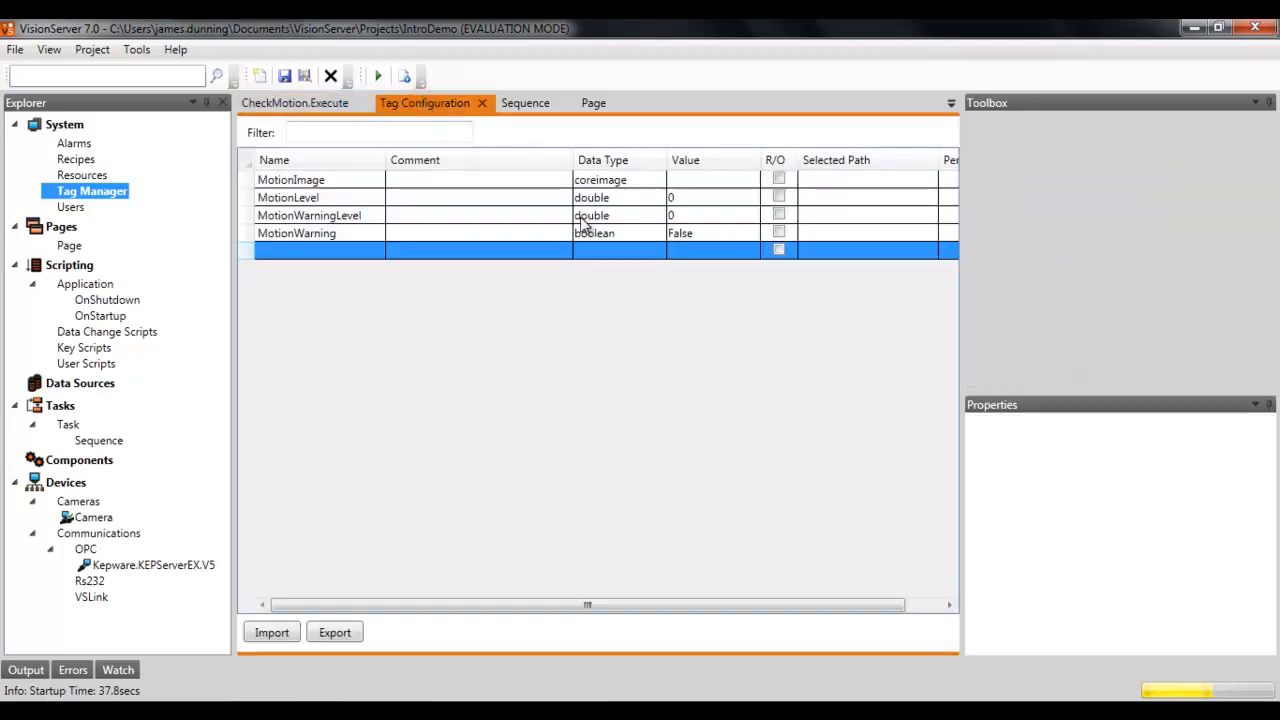
click(675, 217)
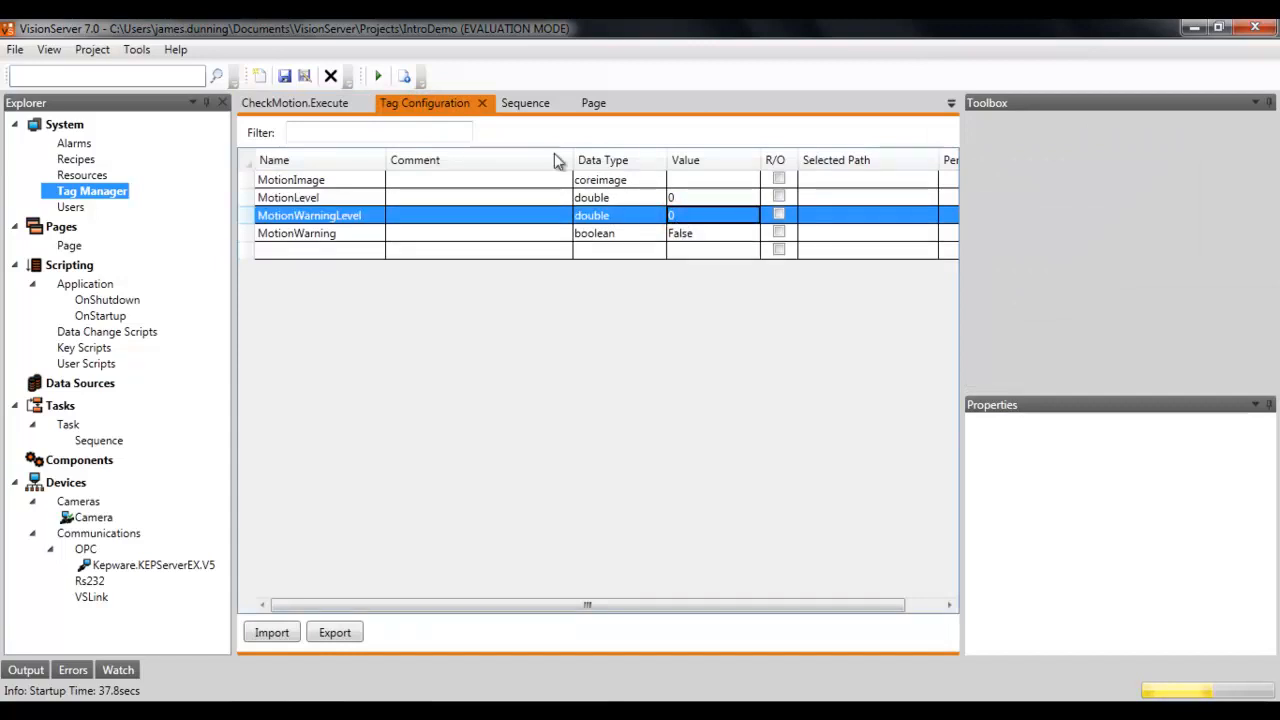
Step: Place a Numeric Entry control about 59 × 30 on the page, right of the value label
click(593, 104)
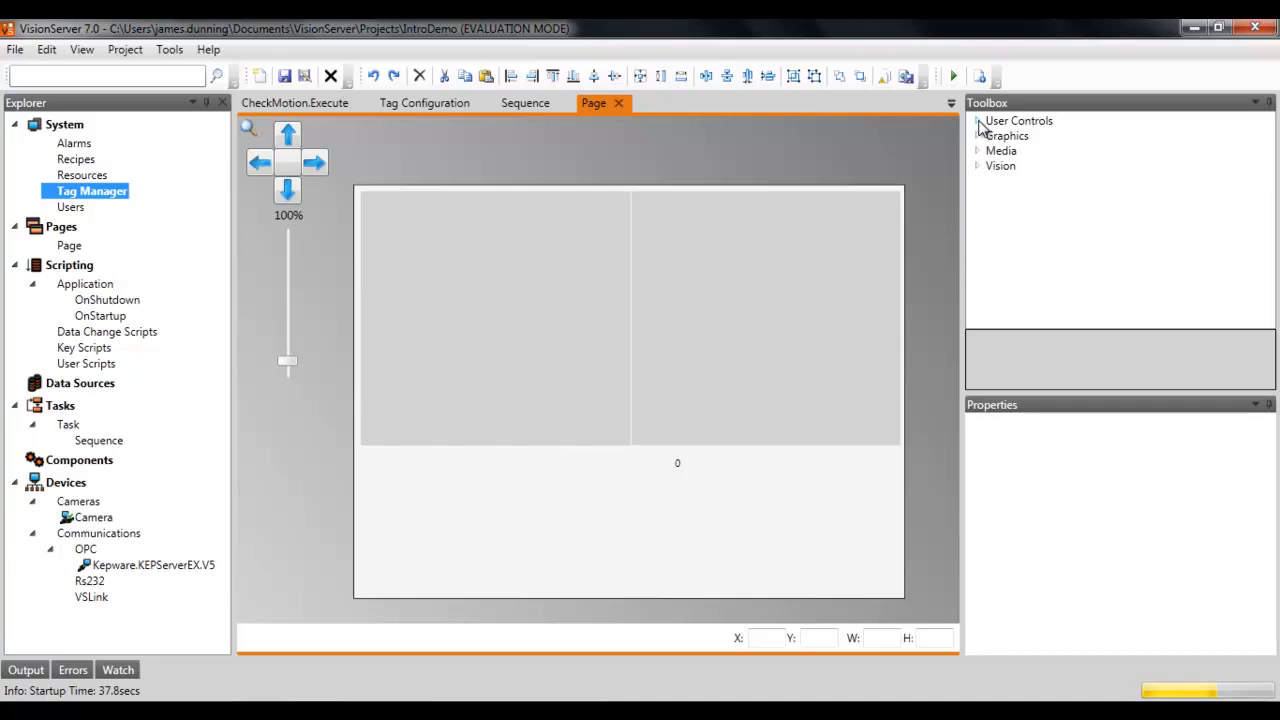
click(978, 121)
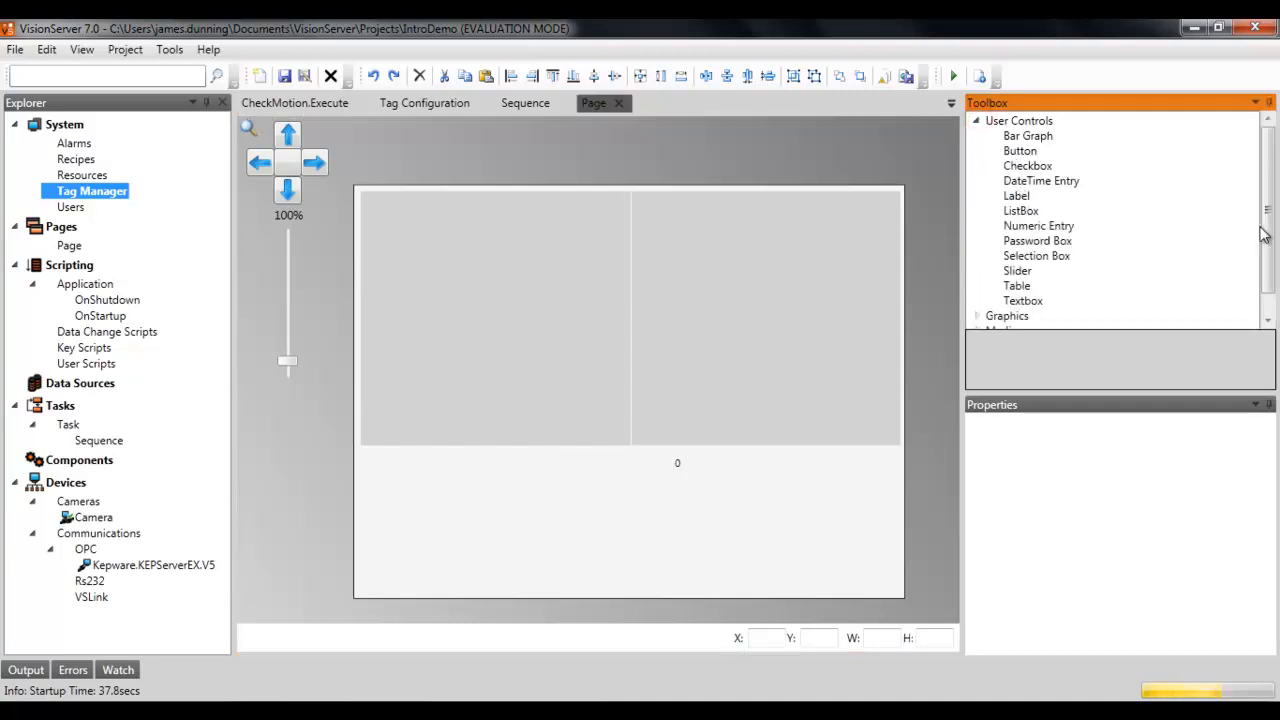
drag(1270, 227, 1270, 249)
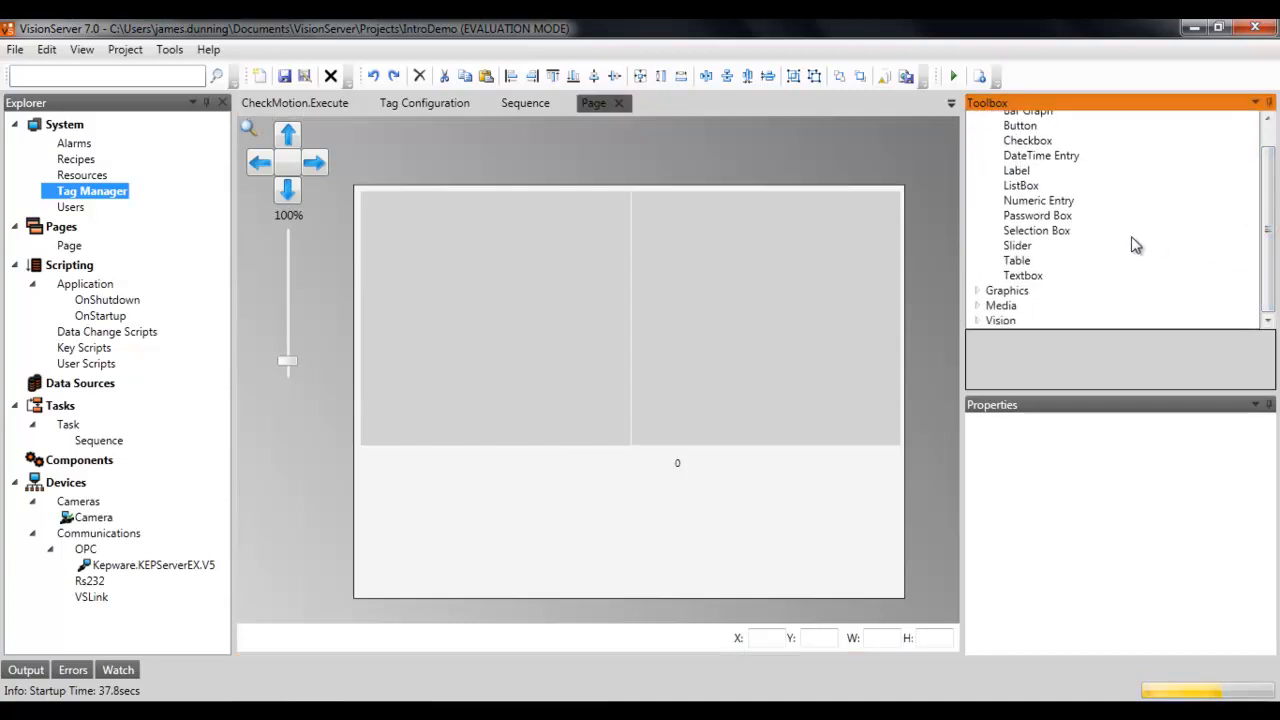
drag(1057, 198, 795, 464)
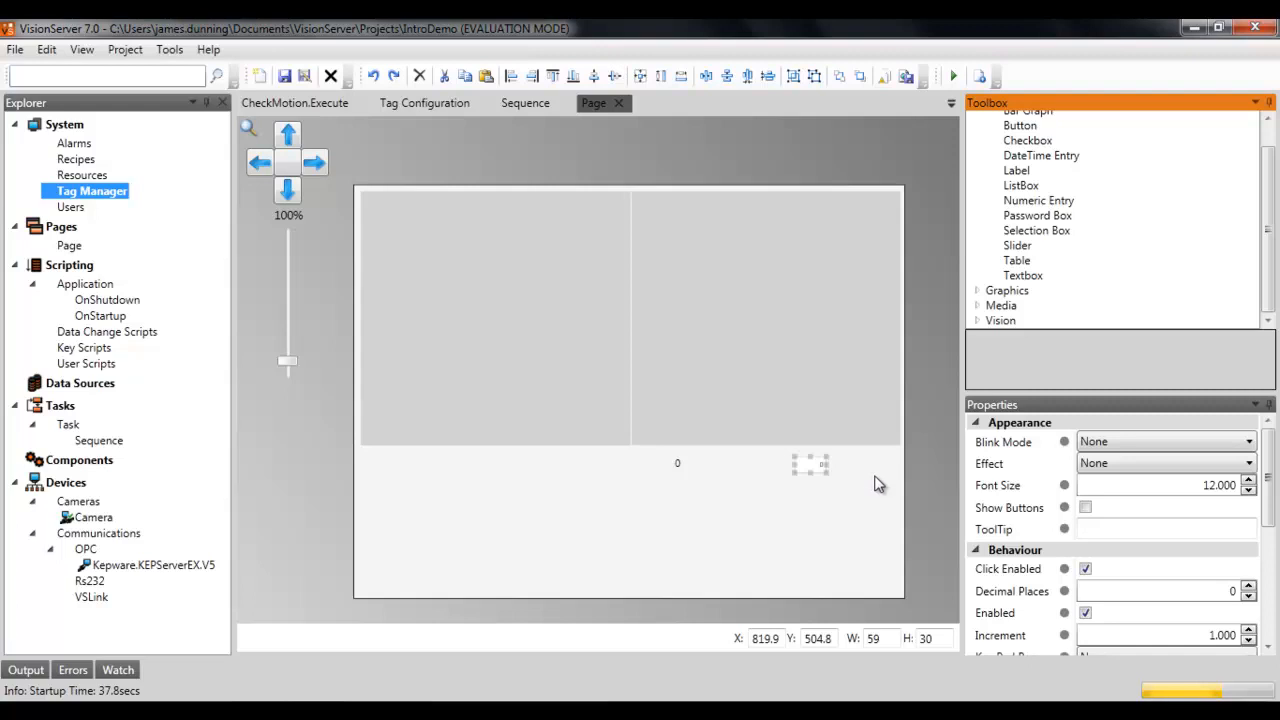
Step: Bind the Numeric Entry's Value to the $MotionWarningLevel tag
click(1271, 504)
drag(1271, 508, 1258, 597)
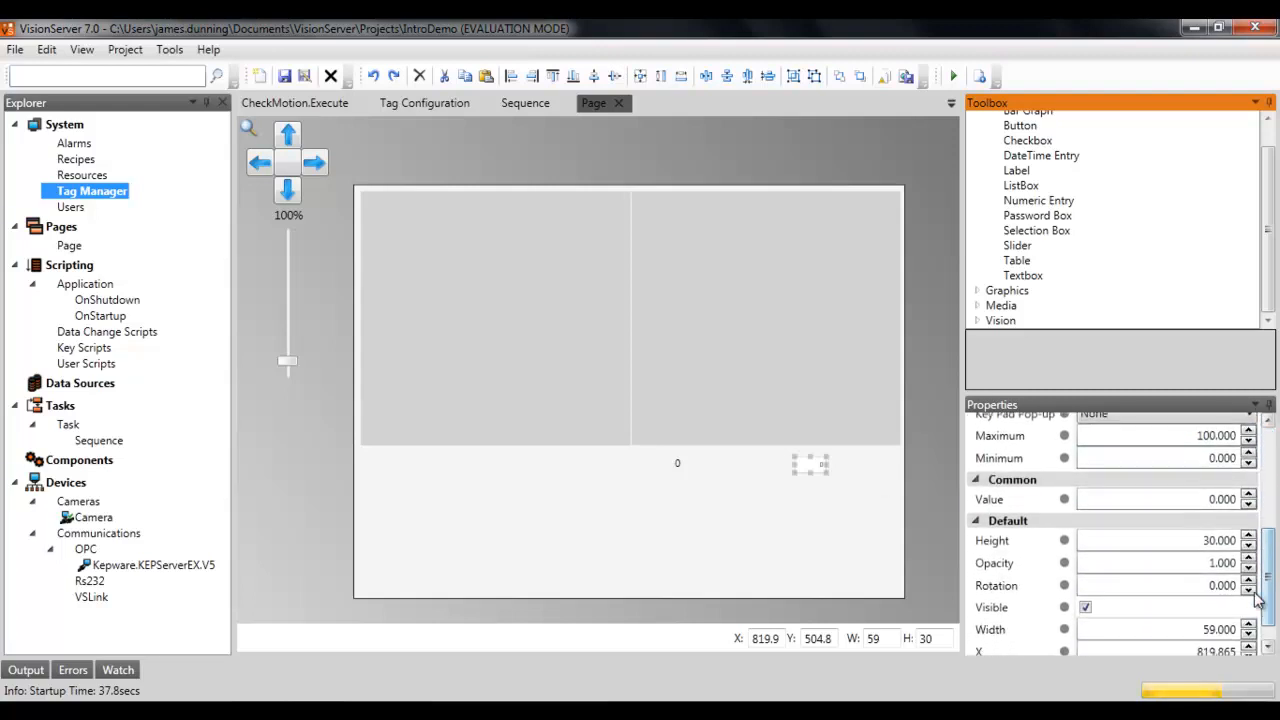
click(1064, 499)
click(440, 337)
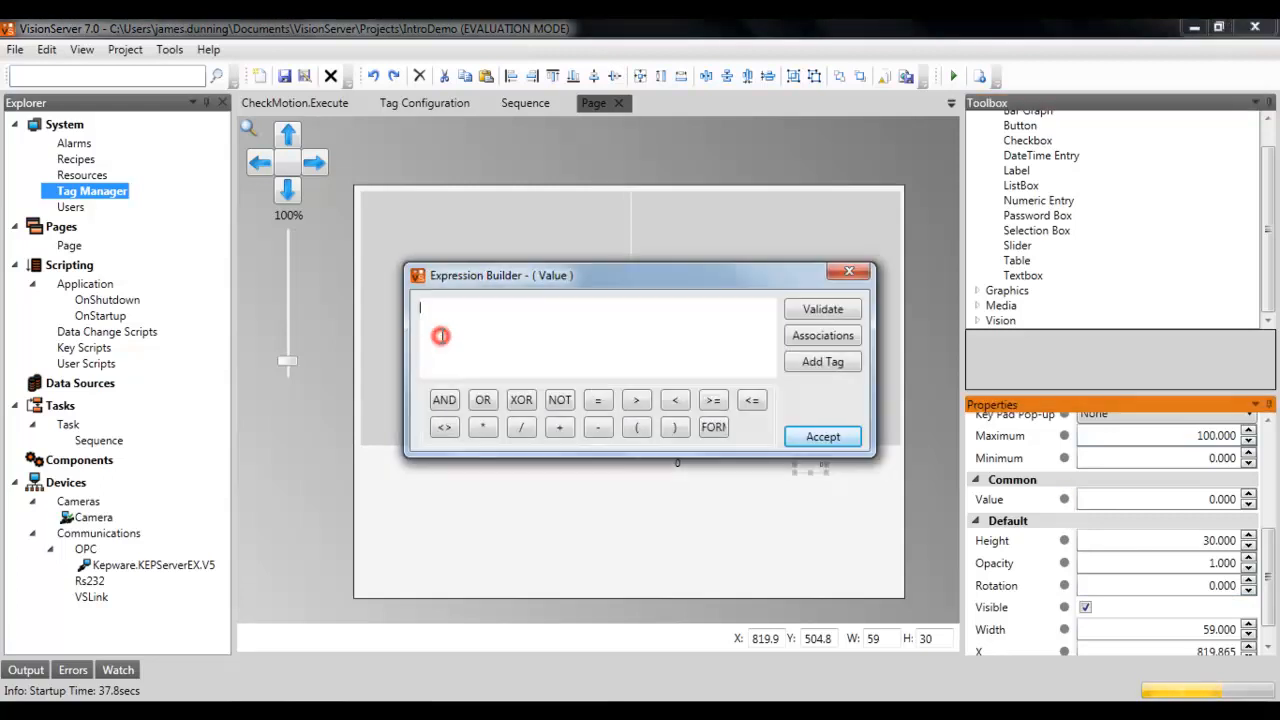
text($)
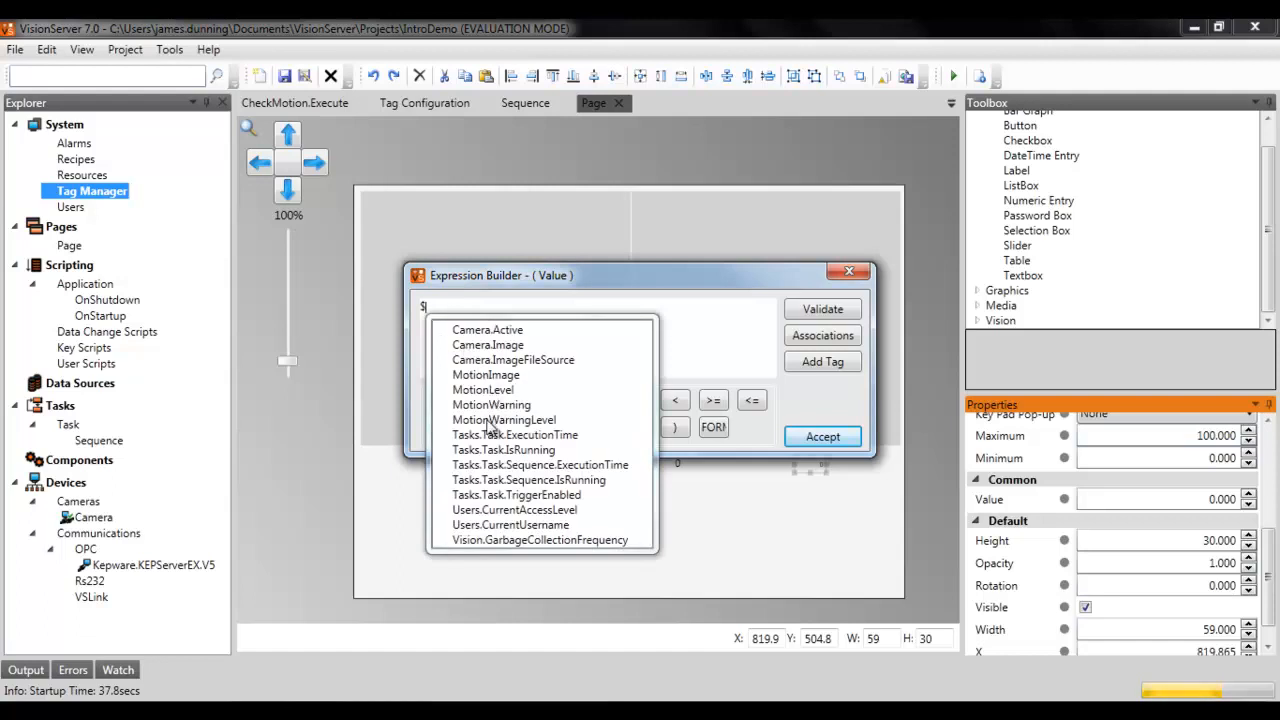
click(489, 421)
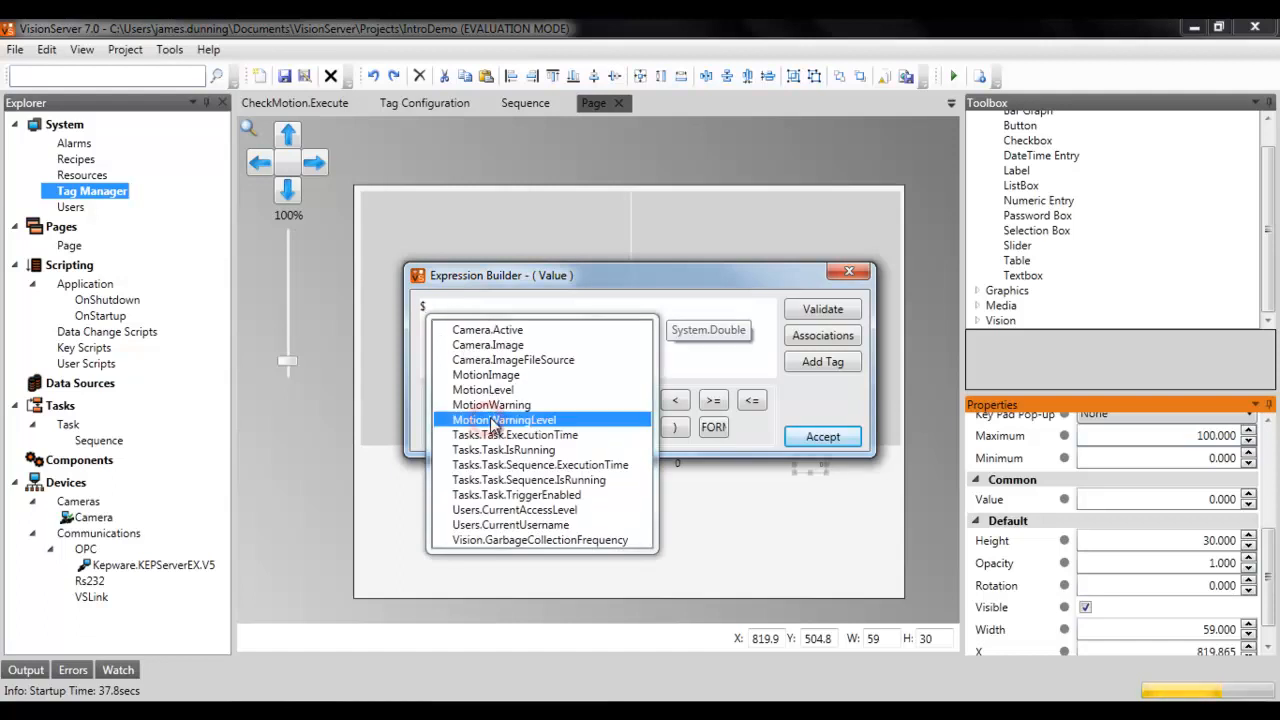
double_click(489, 421)
click(802, 440)
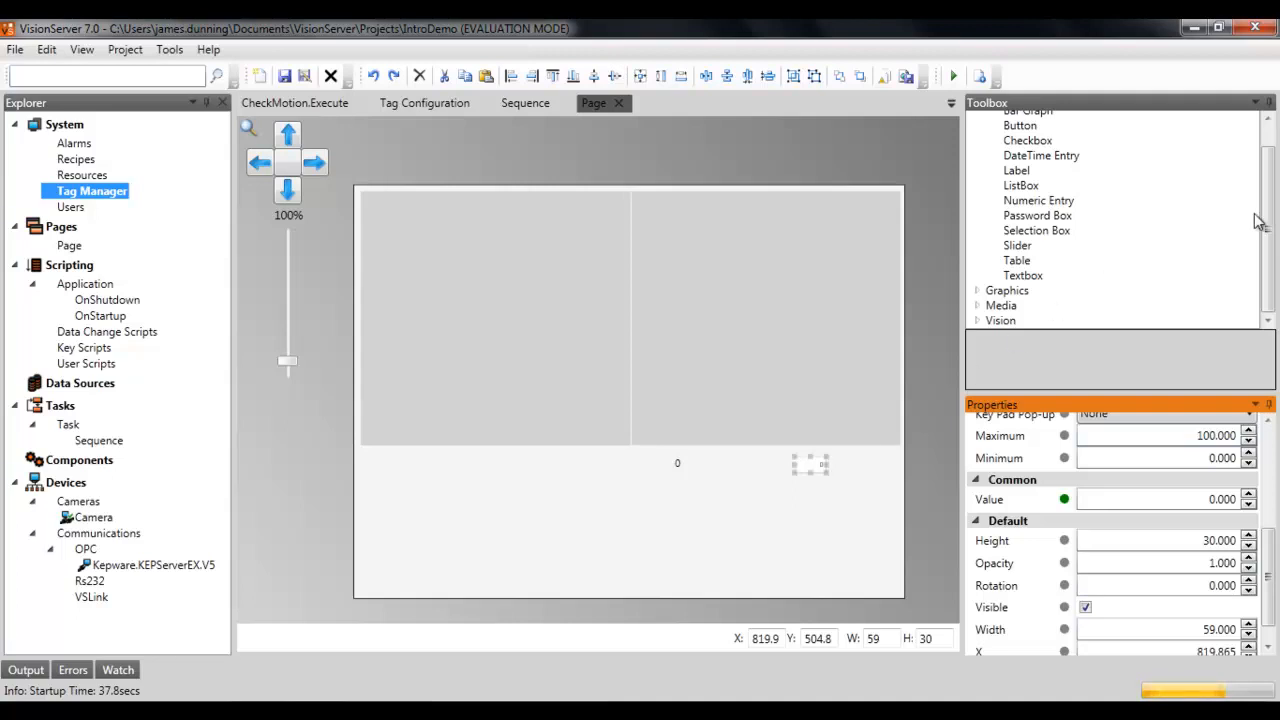
Step: Add a Rectangle about 182 × 93 below the Numeric Entry on the page
click(1270, 237)
mouse_move(1270, 237)
mouse_down()
mouse_move(1270, 215)
mouse_move(1270, 243)
mouse_up()
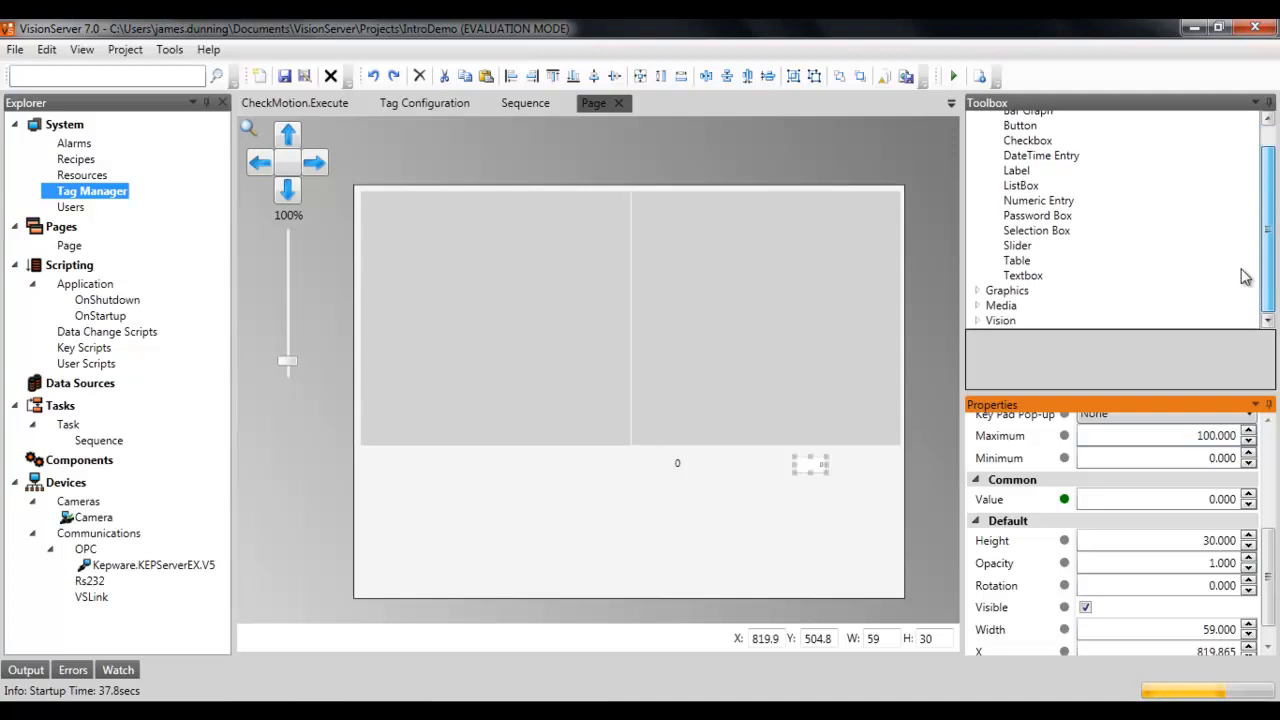
click(976, 291)
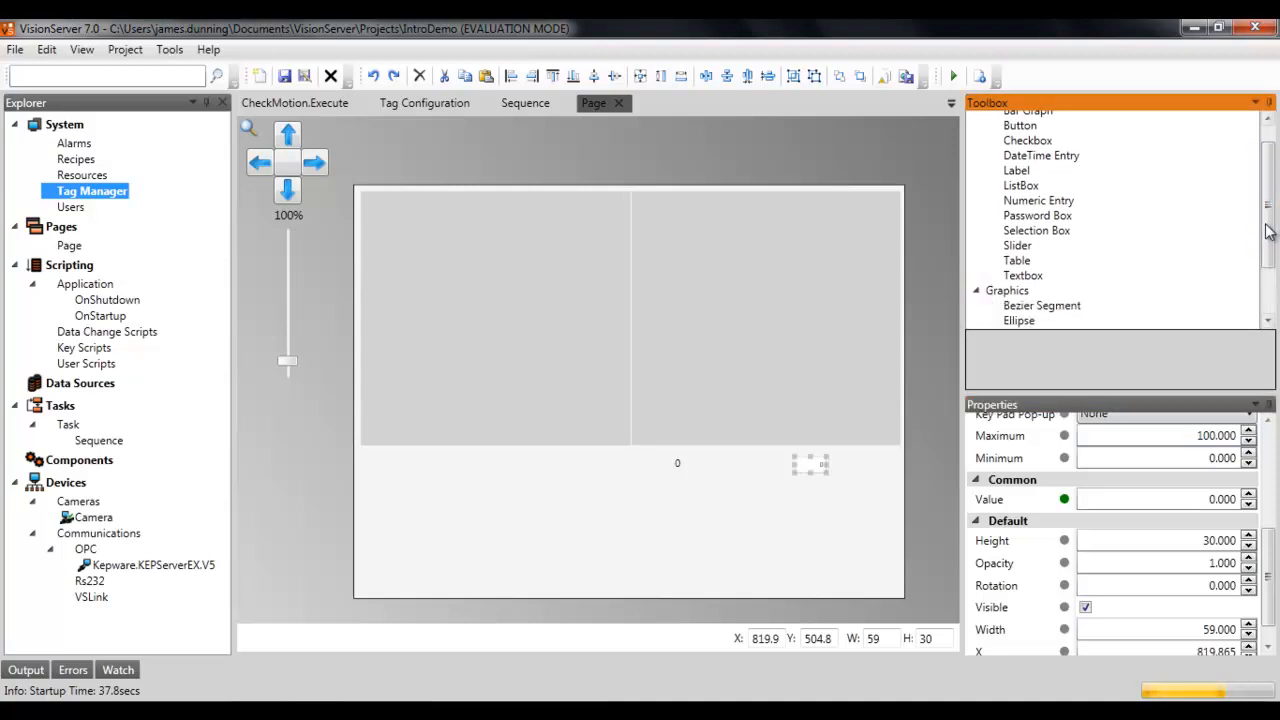
scroll(1266, 225, down, 2)
drag(1043, 294, 702, 506)
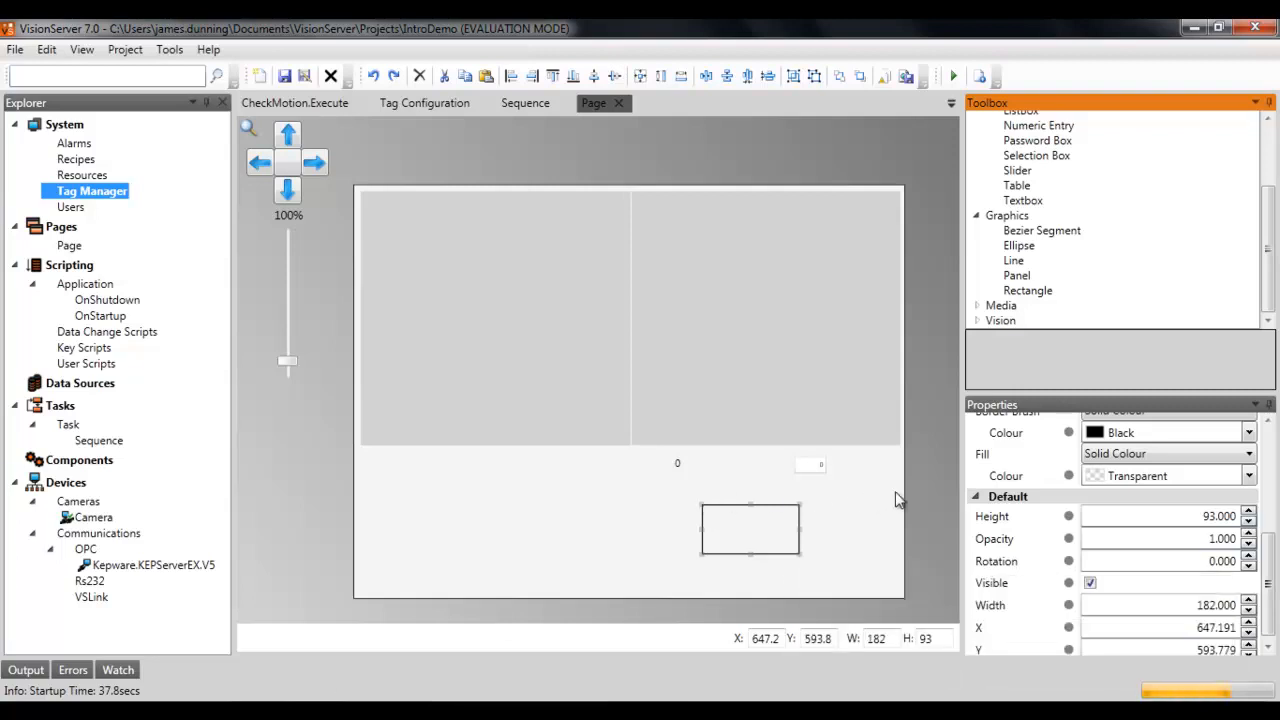
Step: Bind the rectangle's fill colour to the $MotionWarning tag, opting to set the binding associations manually
drag(1268, 566, 1268, 541)
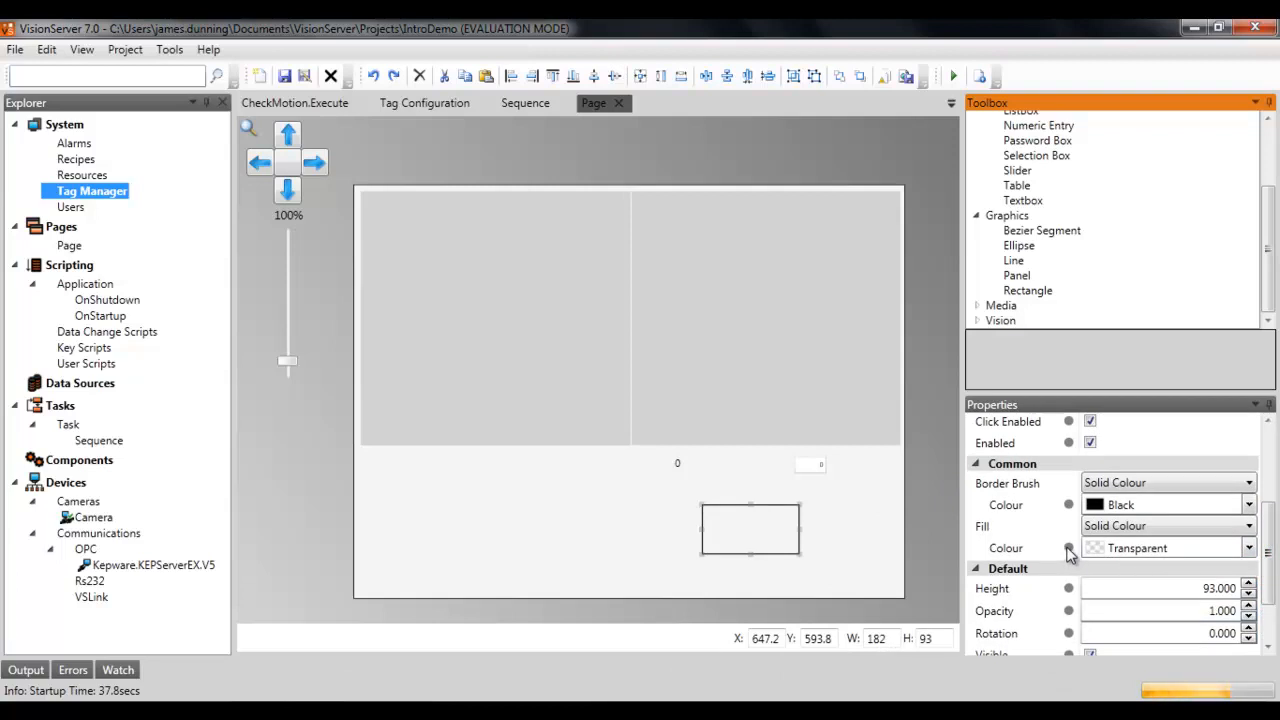
click(1068, 549)
click(606, 334)
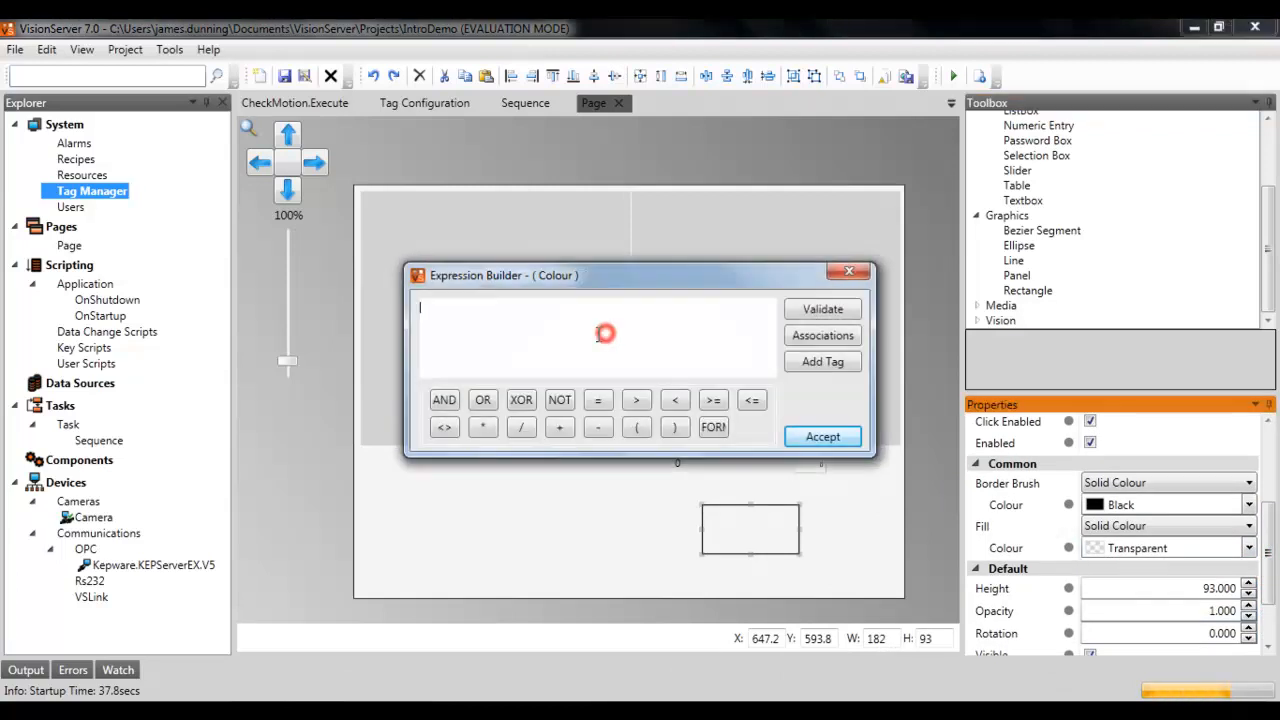
text($Mo)
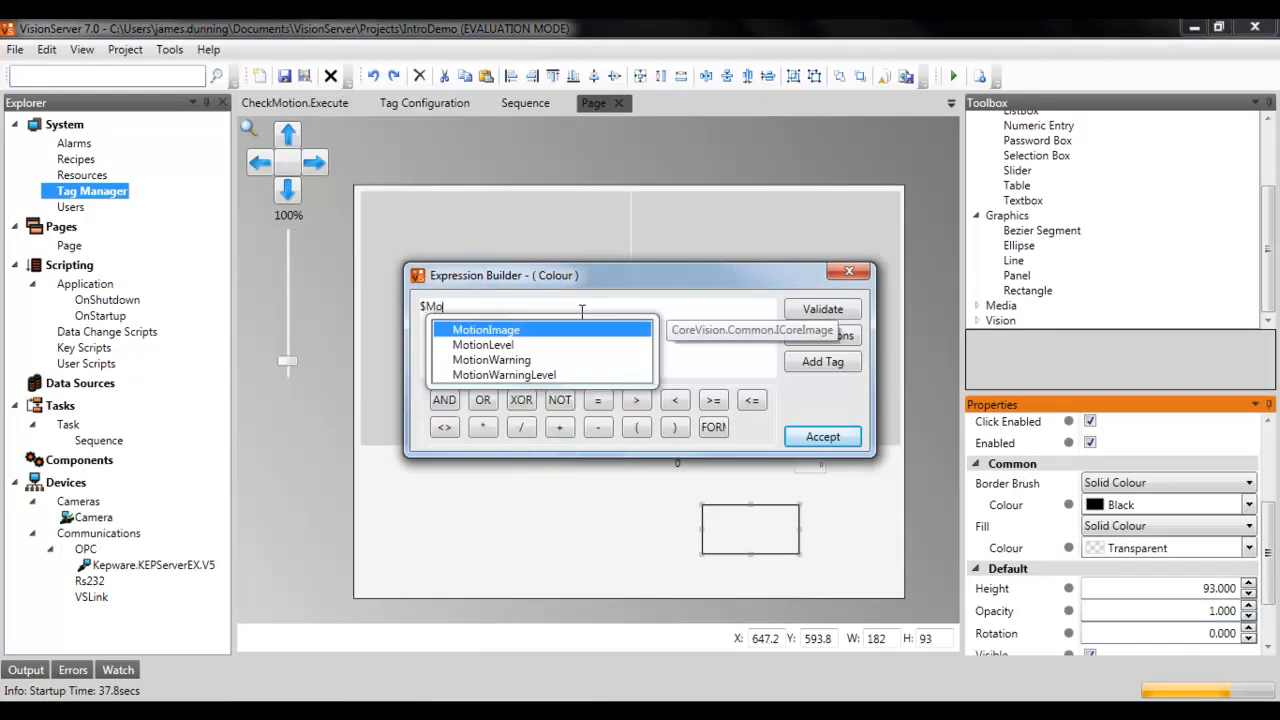
key(Down)
key(Down)
key(Return)
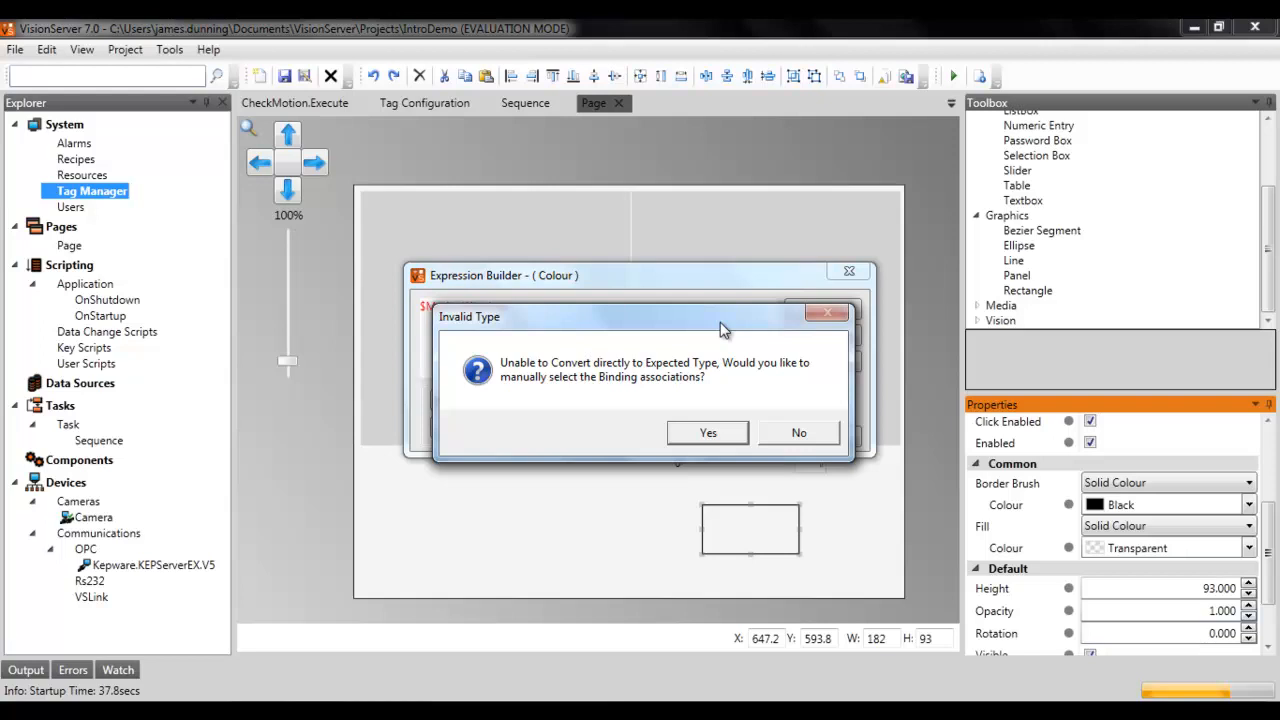
click(707, 434)
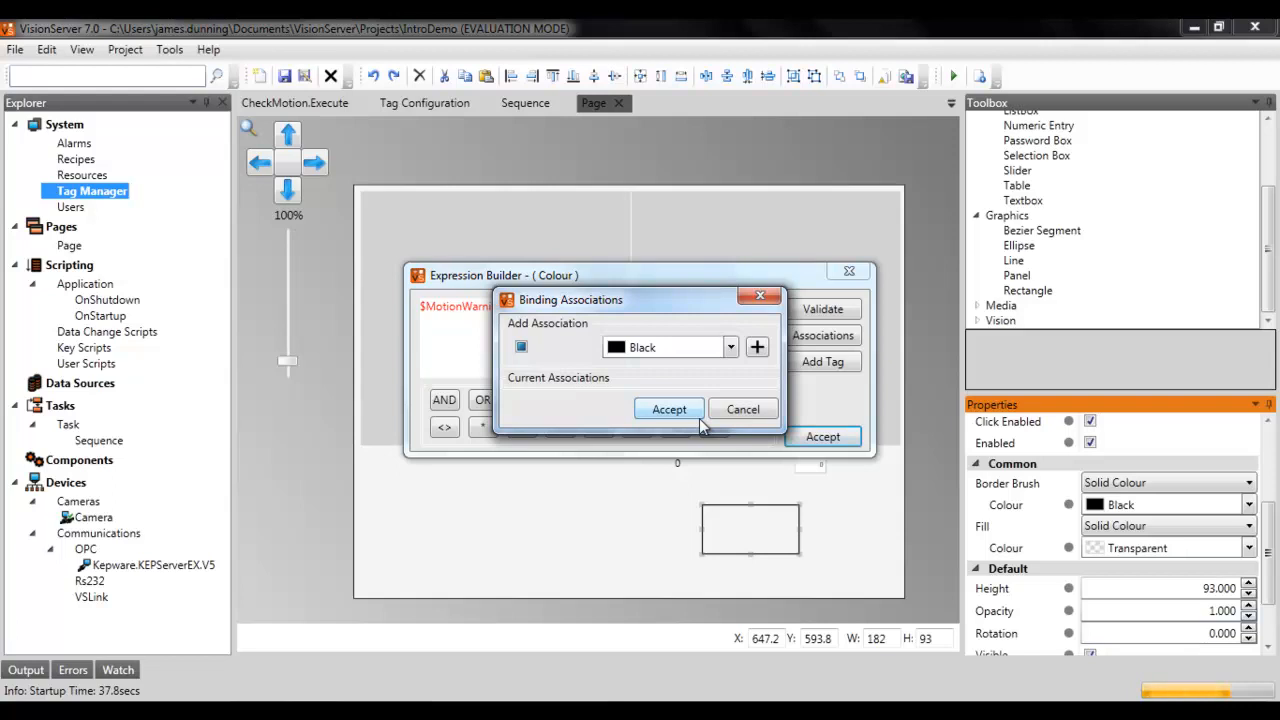
Step: Associate the True state of the $MotionWarning binding with a Red fill colour
click(522, 349)
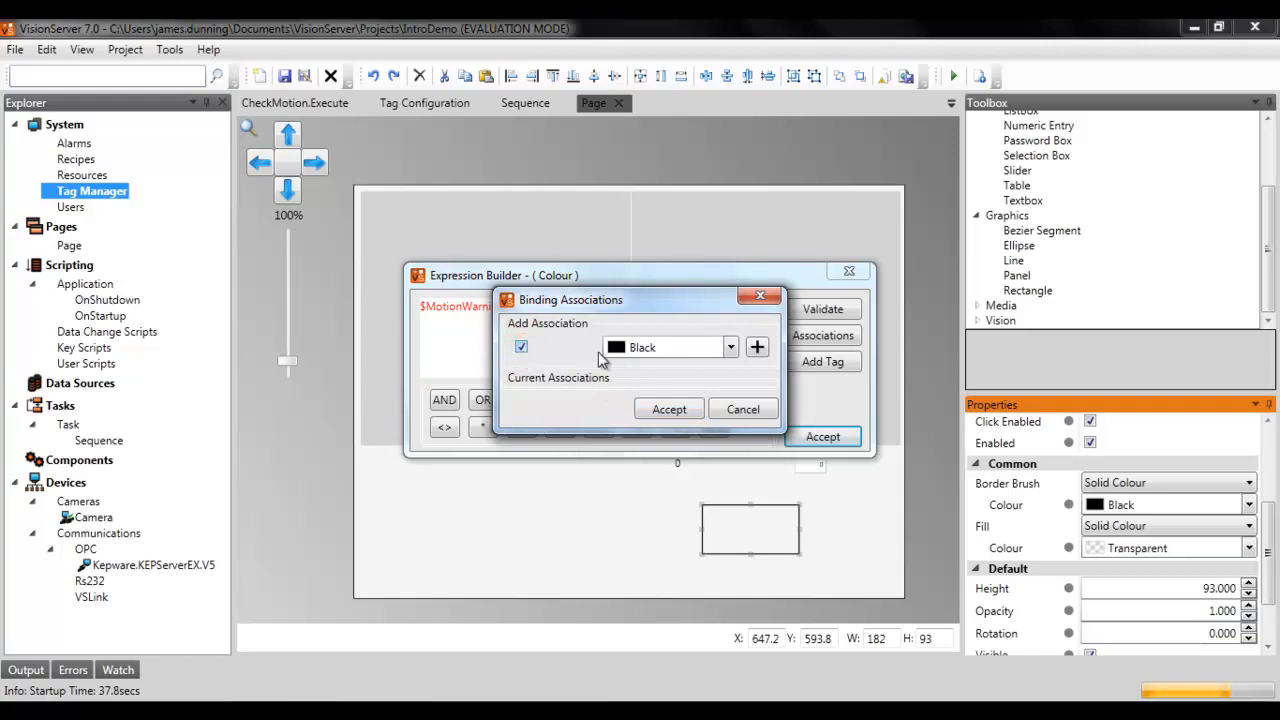
click(687, 360)
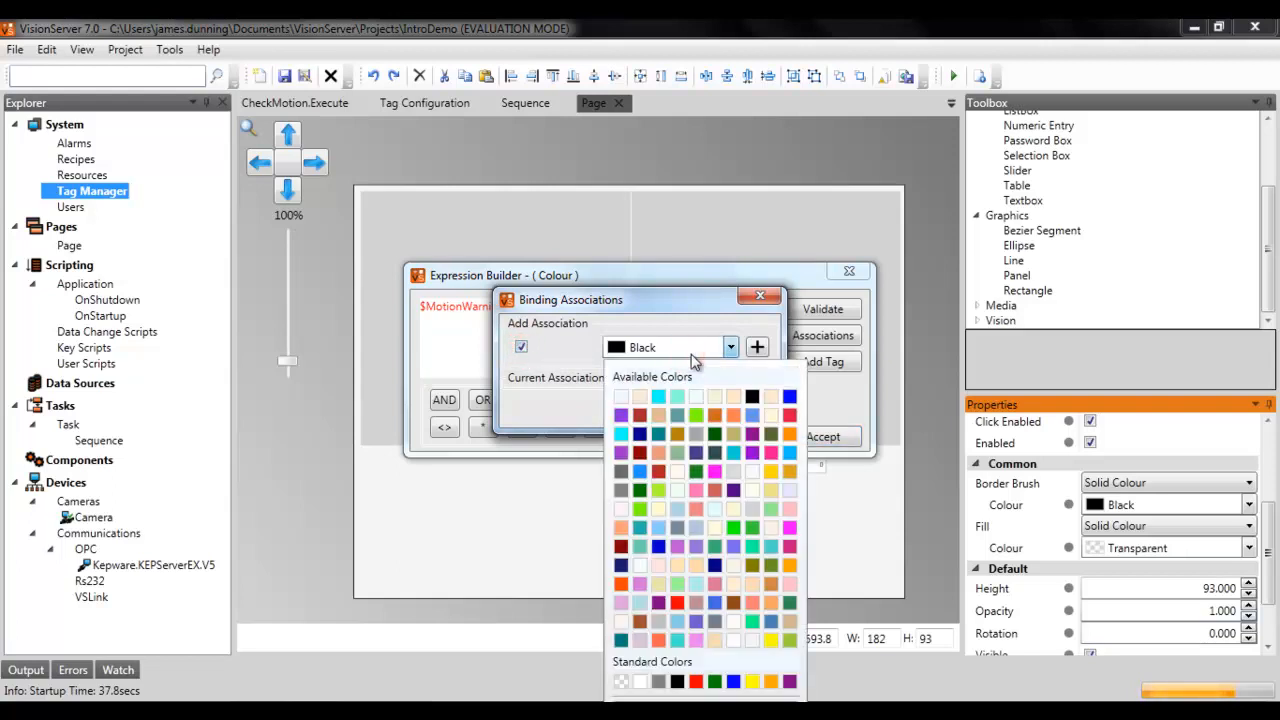
click(696, 681)
click(757, 348)
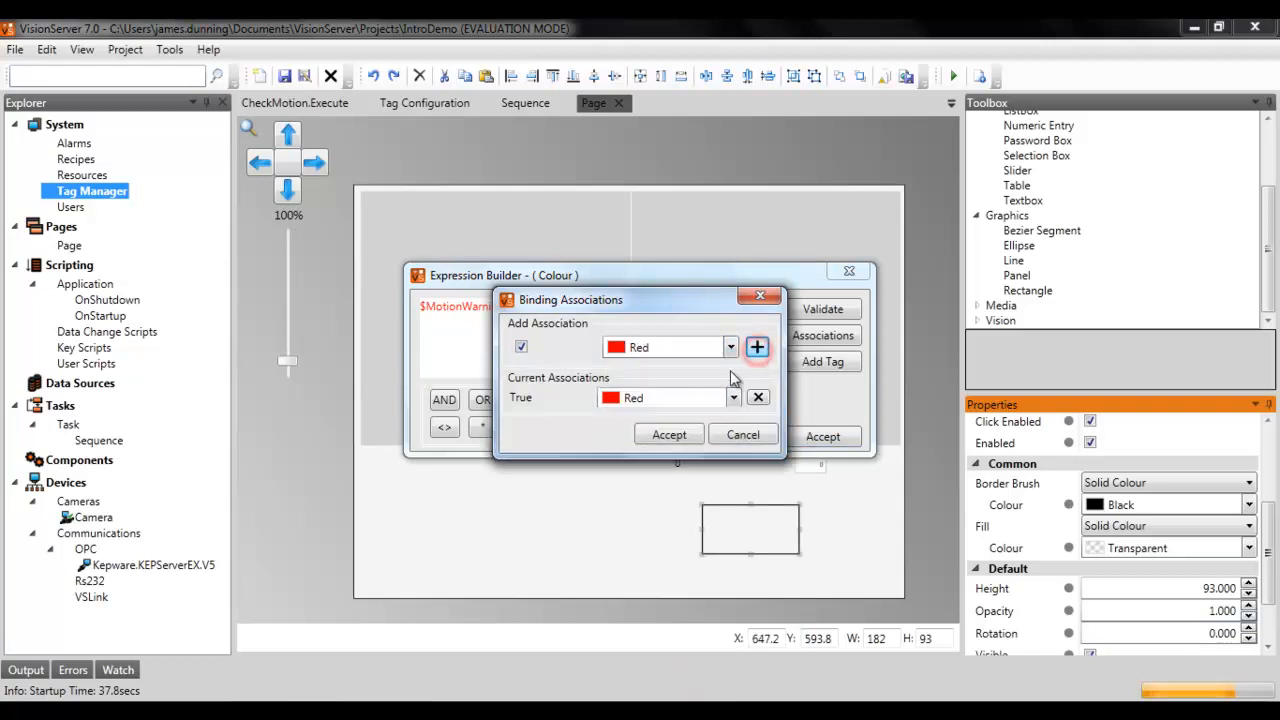
Step: Associate the False state with Gray, then accept the binding associations and the colour expression
click(521, 347)
click(732, 349)
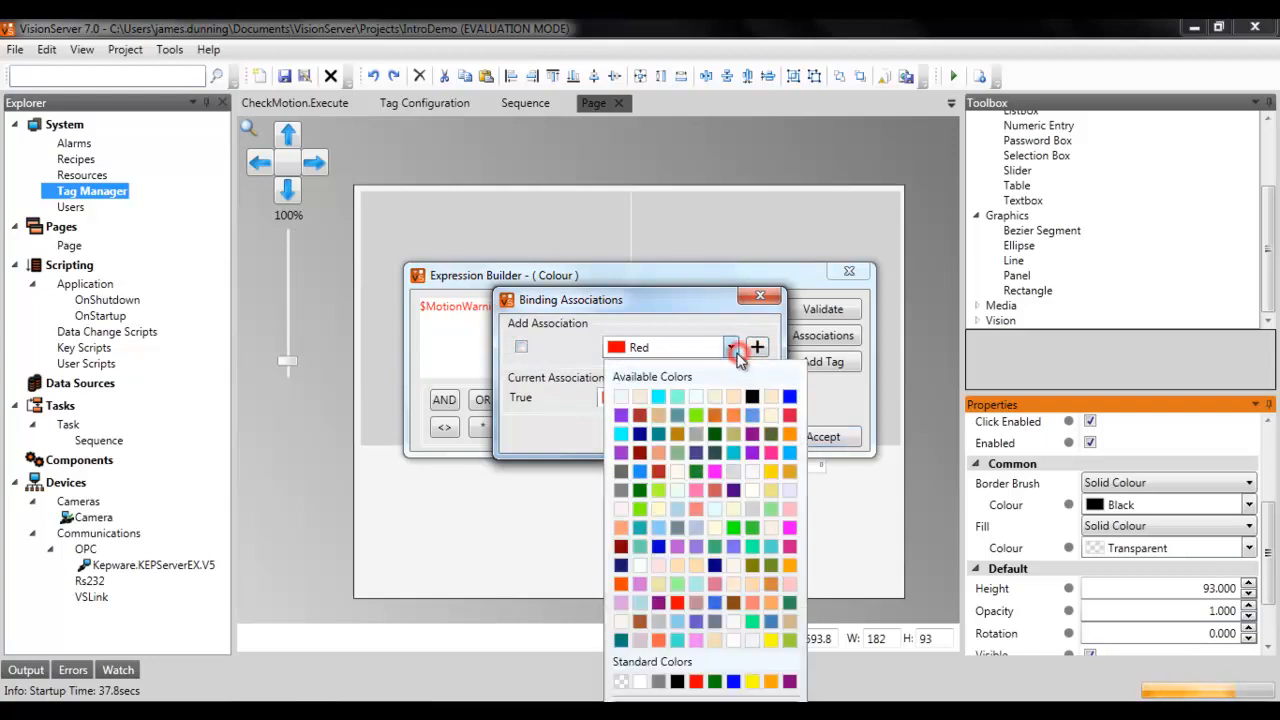
click(658, 681)
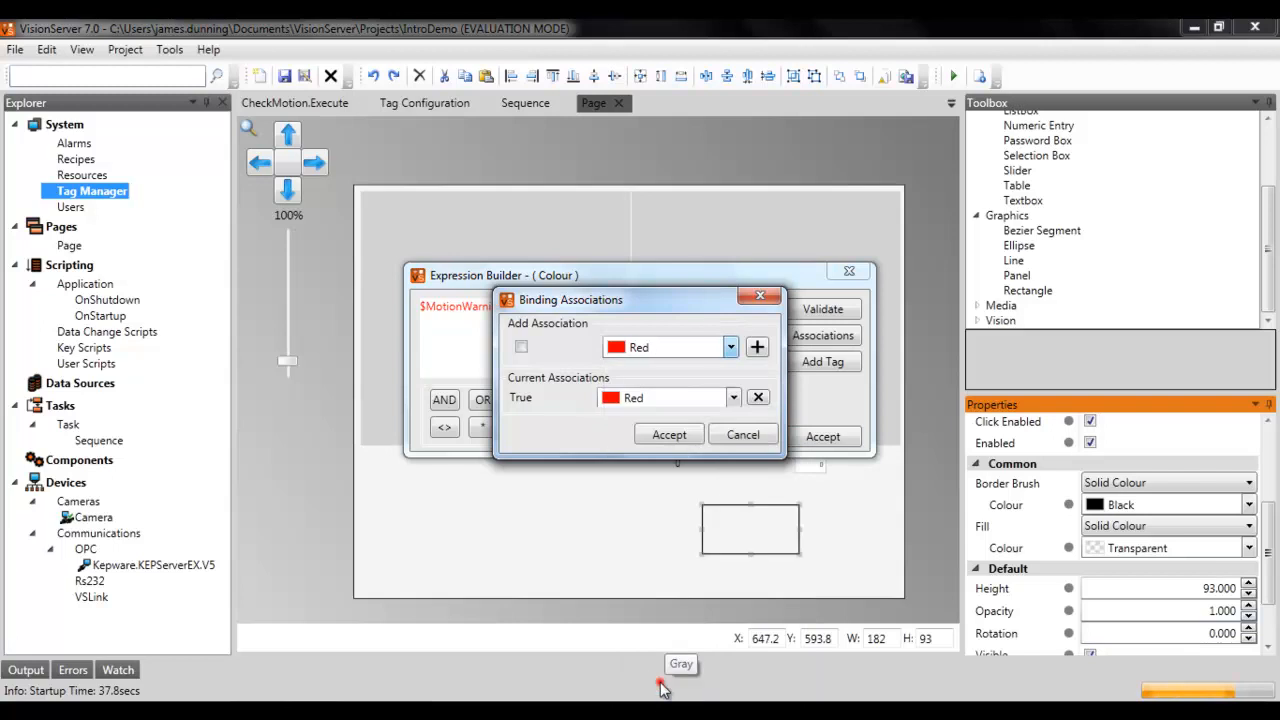
click(757, 347)
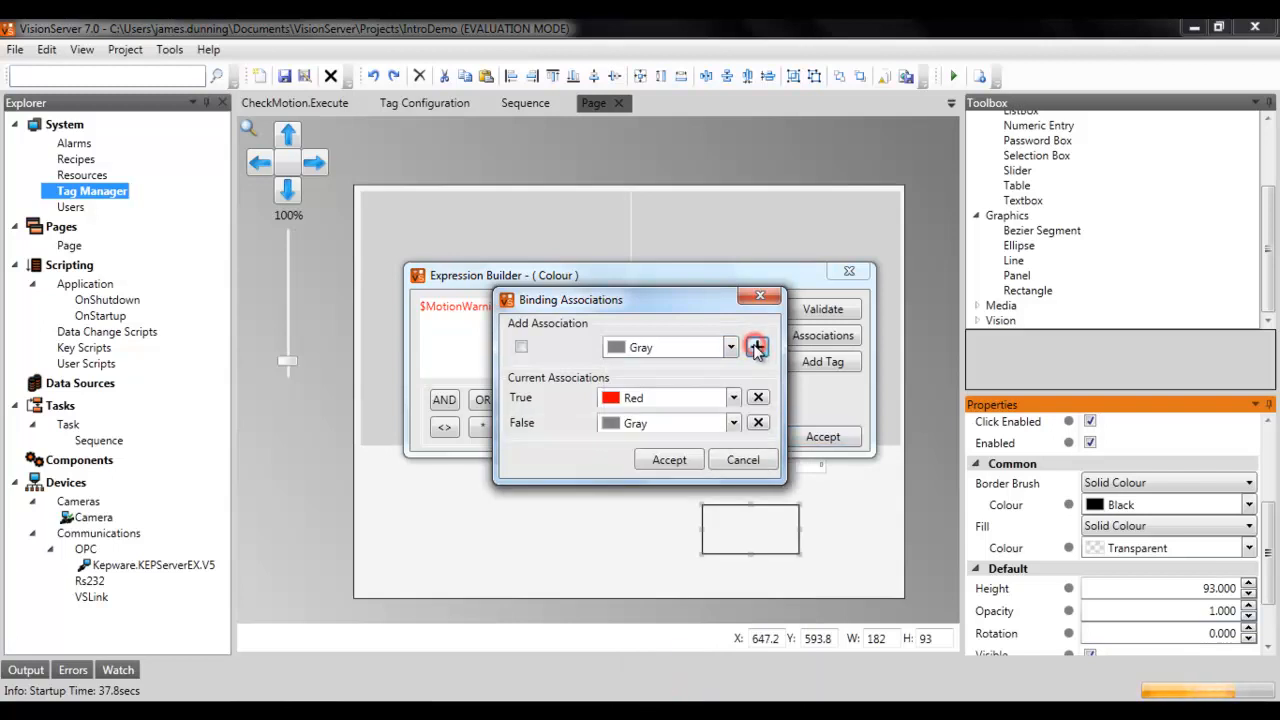
click(684, 457)
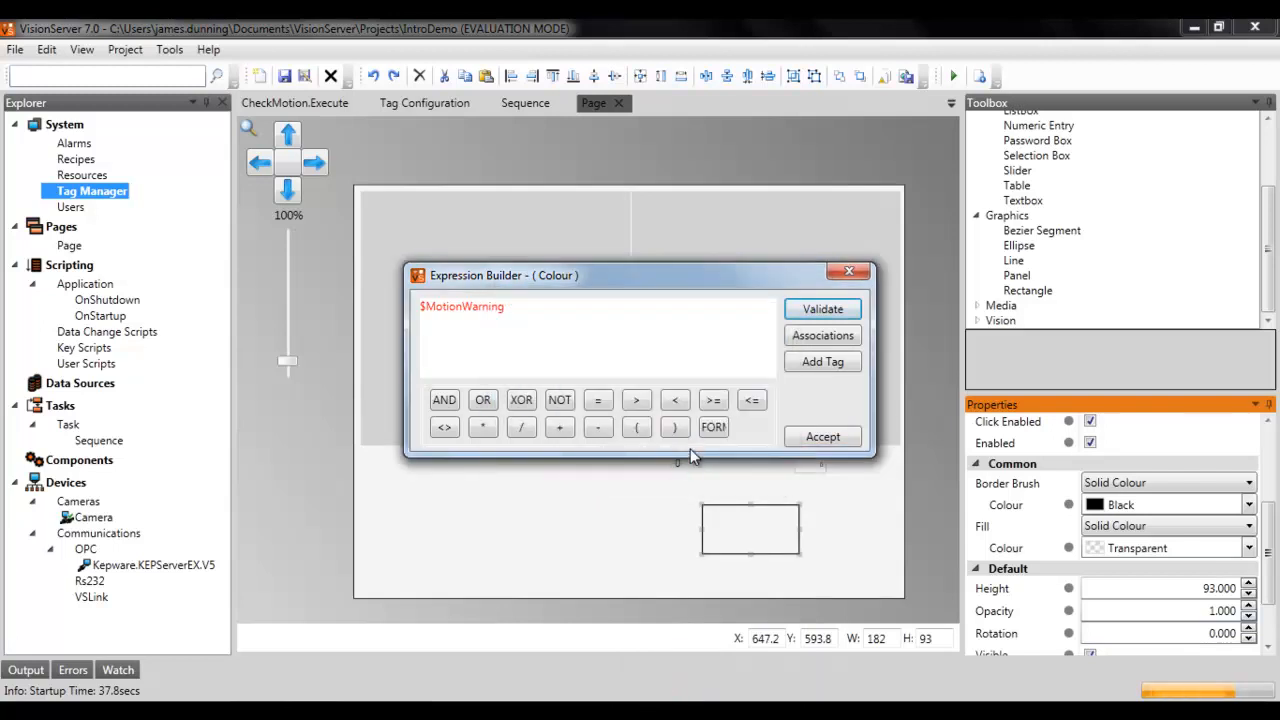
click(820, 439)
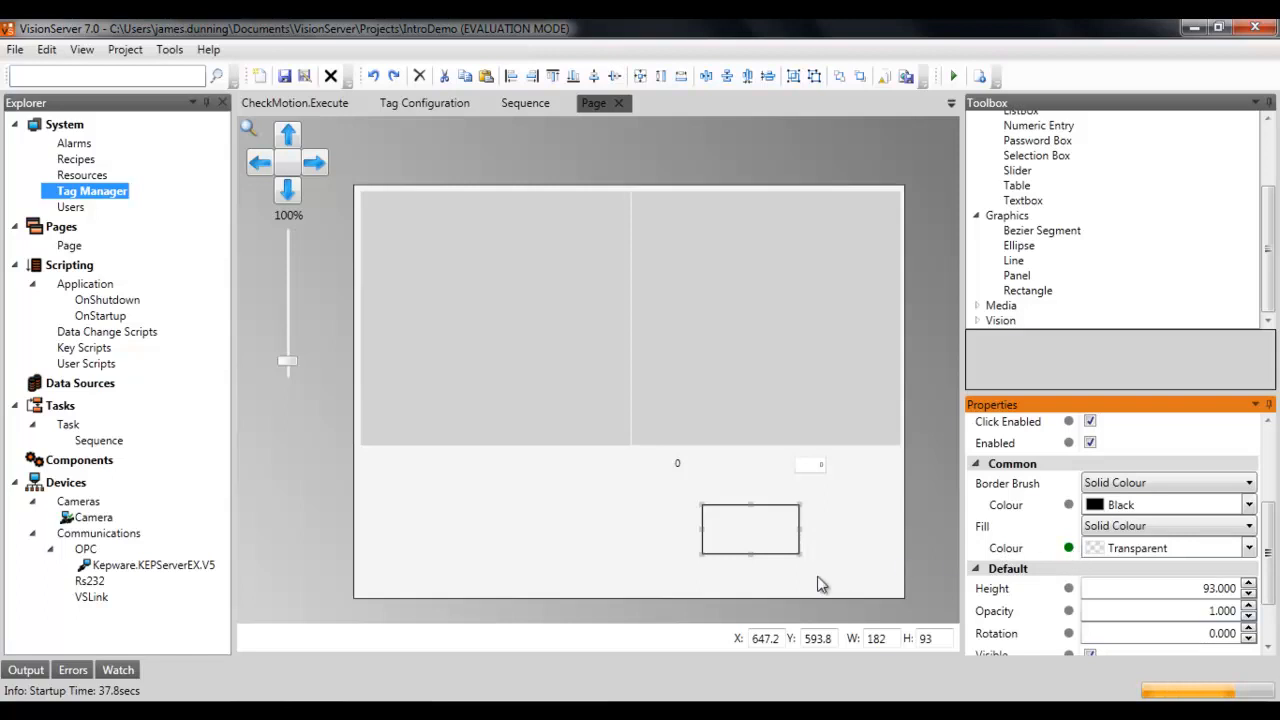
Step: Adjust the size of the left image display on the page
click(614, 405)
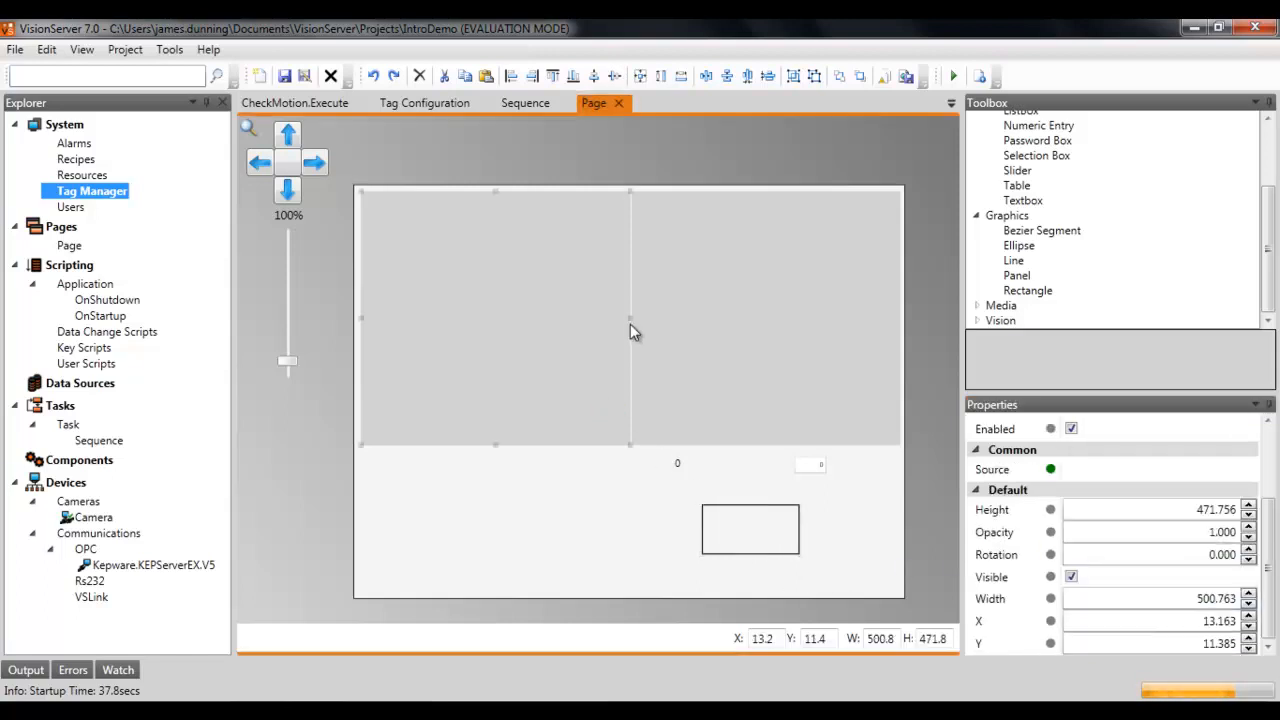
drag(624, 321, 610, 322)
drag(491, 446, 490, 416)
Step: Move the rectangle over the right image display and stretch it to frame that display
mouse_move(712, 525)
mouse_down()
mouse_move(667, 306)
mouse_move(671, 229)
mouse_move(697, 243)
mouse_up()
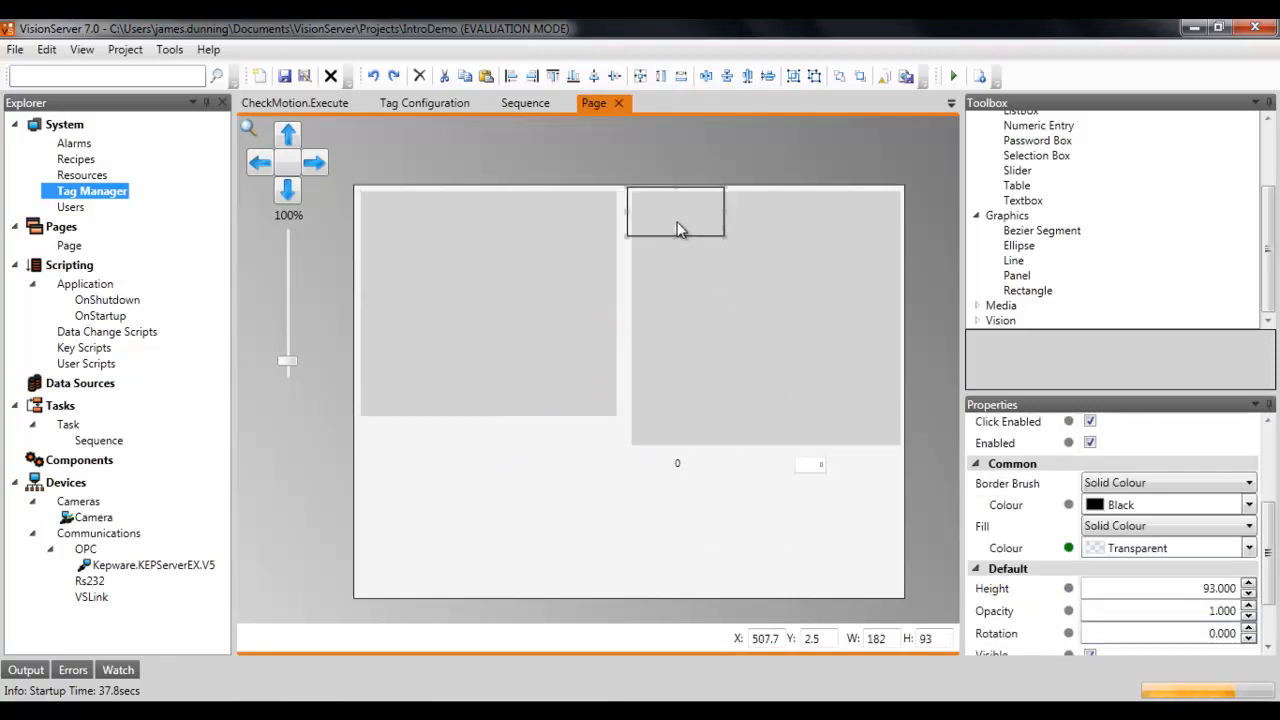
drag(740, 280, 736, 286)
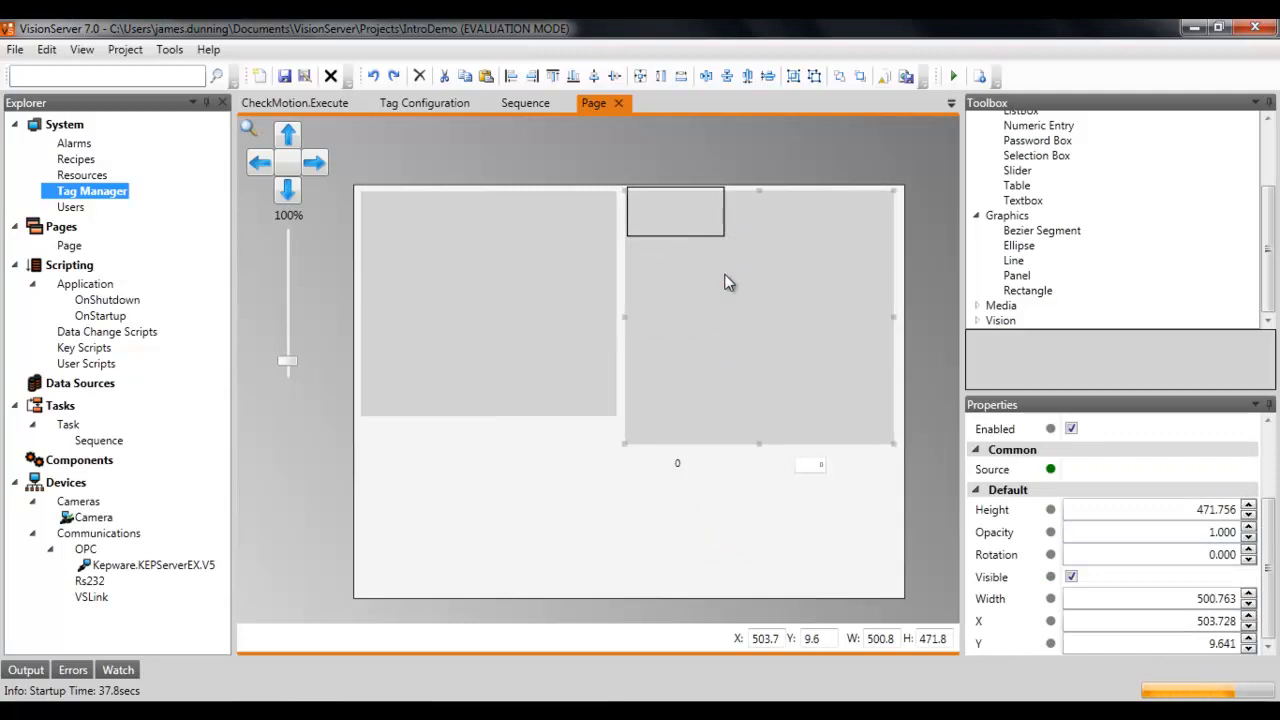
click(689, 238)
drag(697, 234, 897, 453)
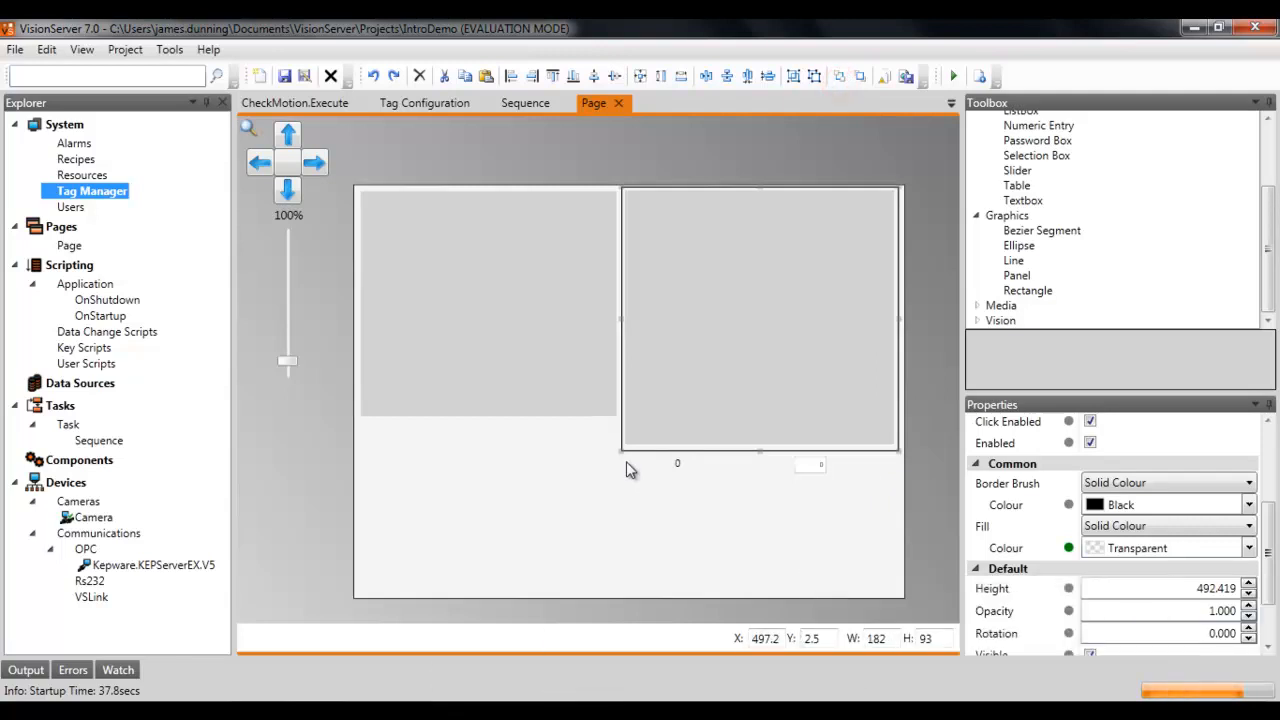
Step: Run the project in test mode and enter a motion warning level in the numeric entry
click(951, 78)
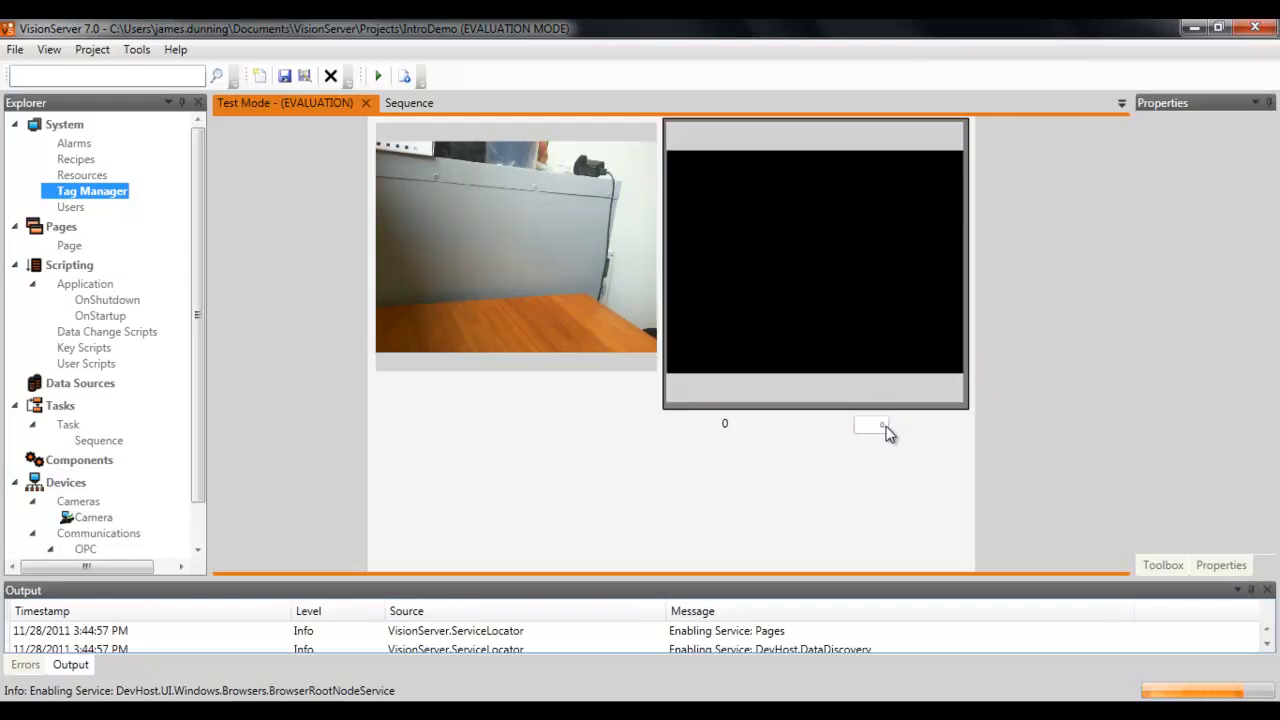
text(0.5)
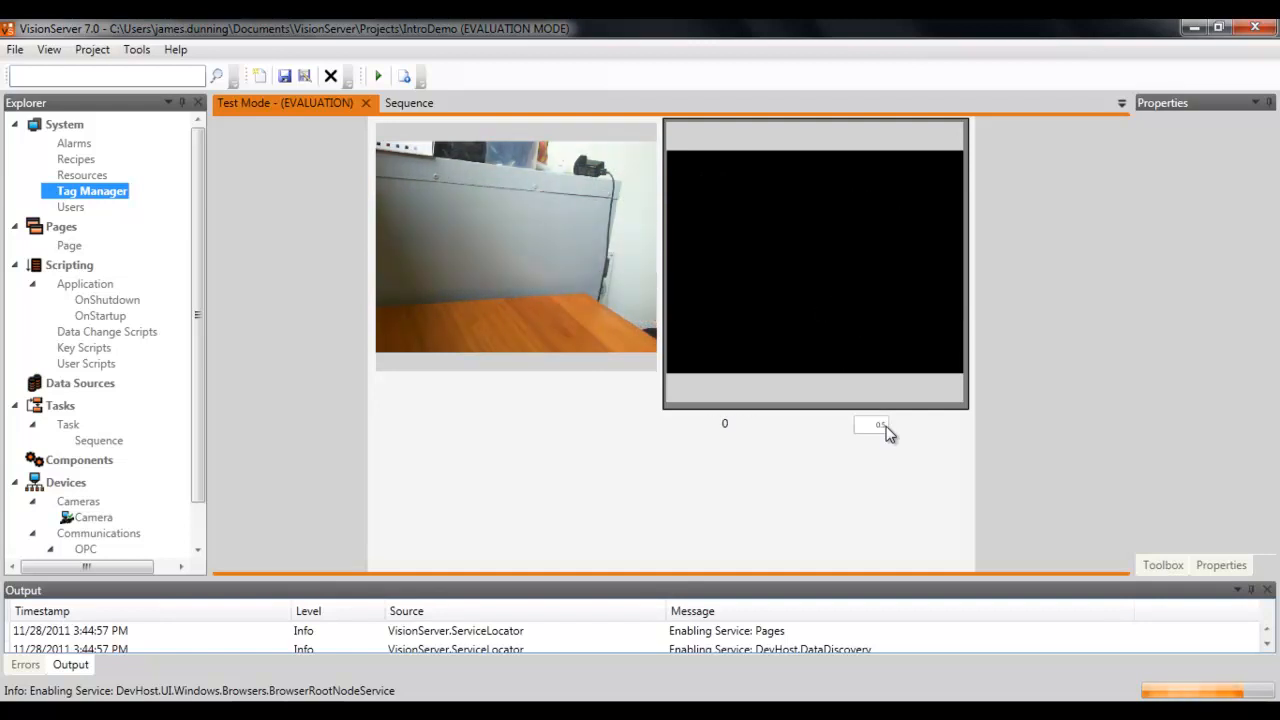
double_click(866, 428)
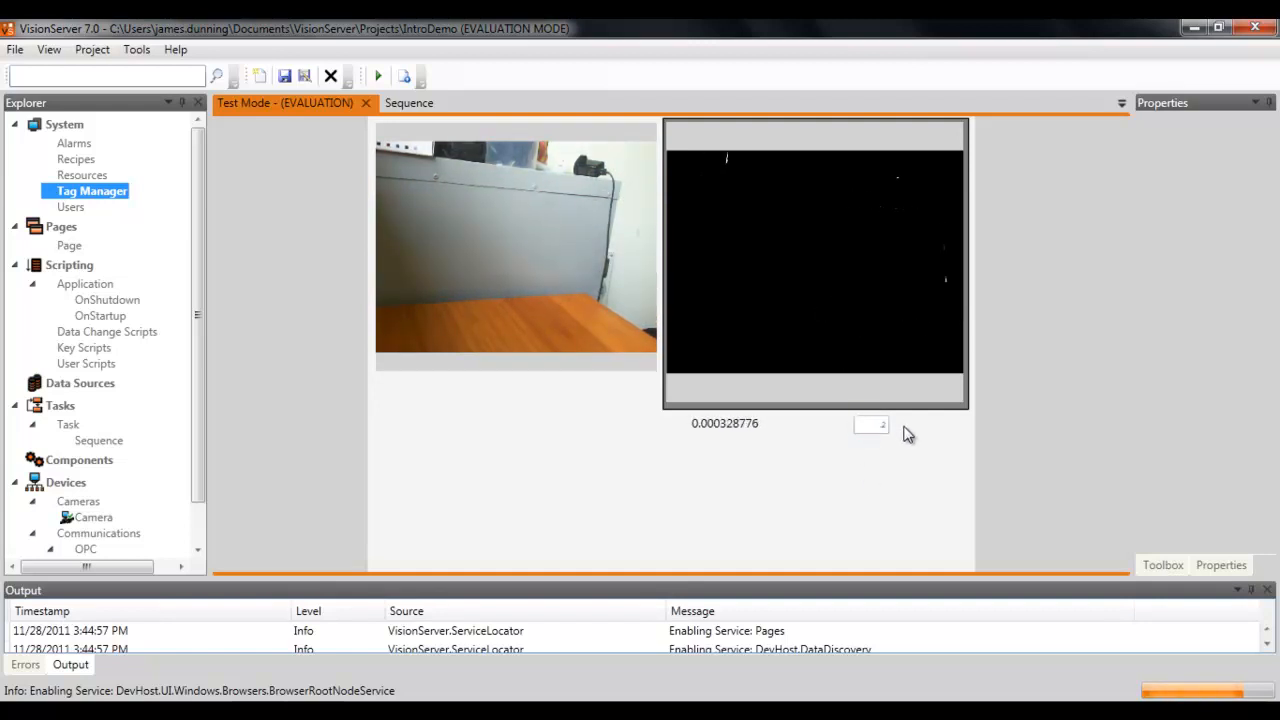
key(Return)
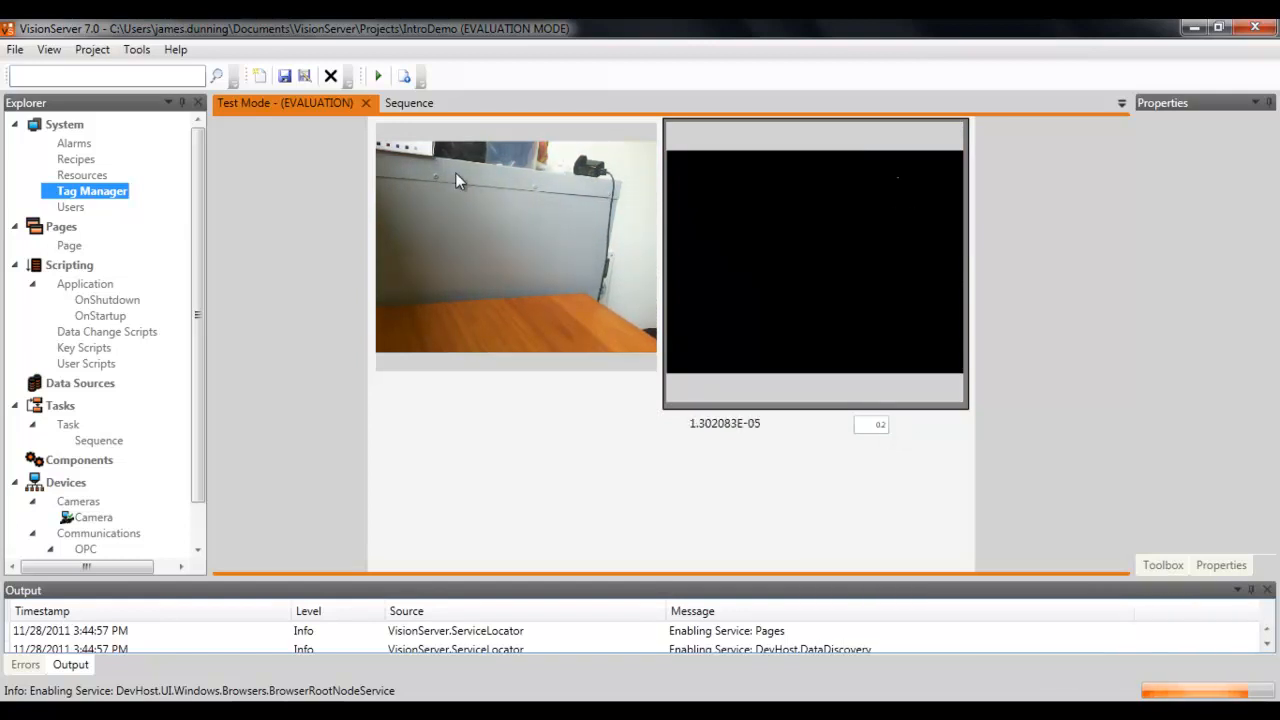
Step: Close test mode and review the tag values in Tag Configuration before returning to the page
click(366, 104)
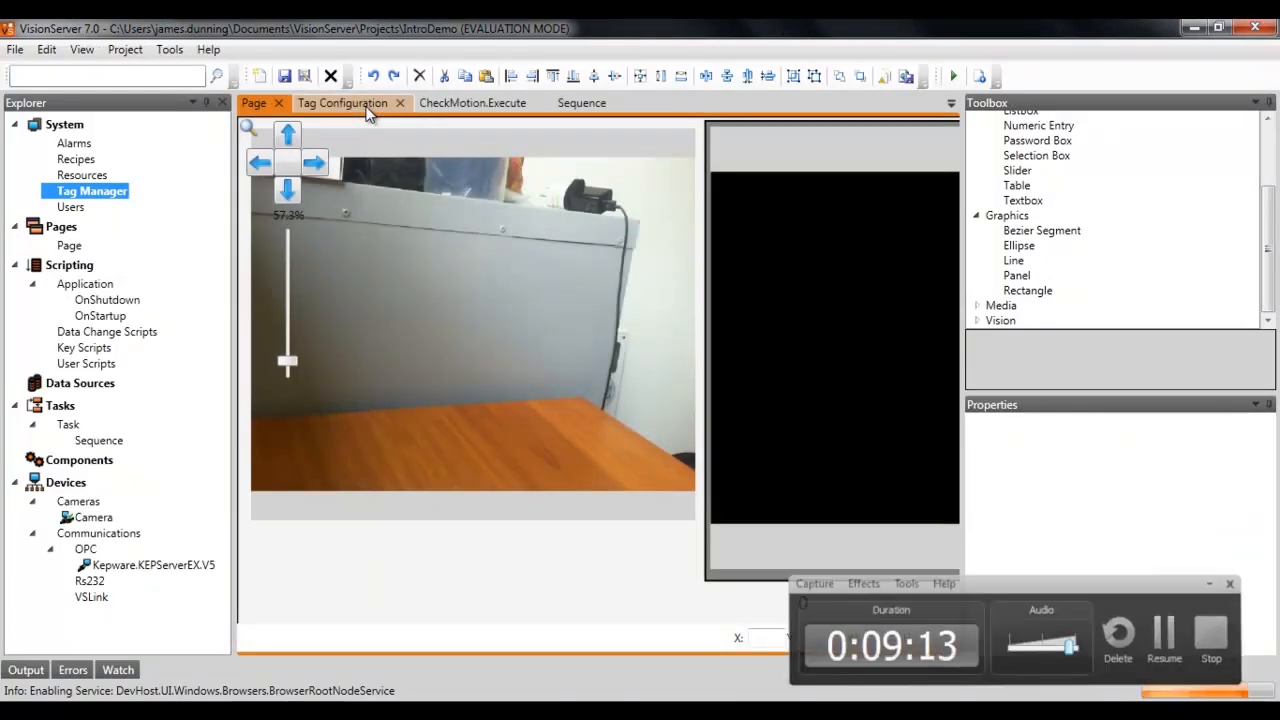
click(345, 103)
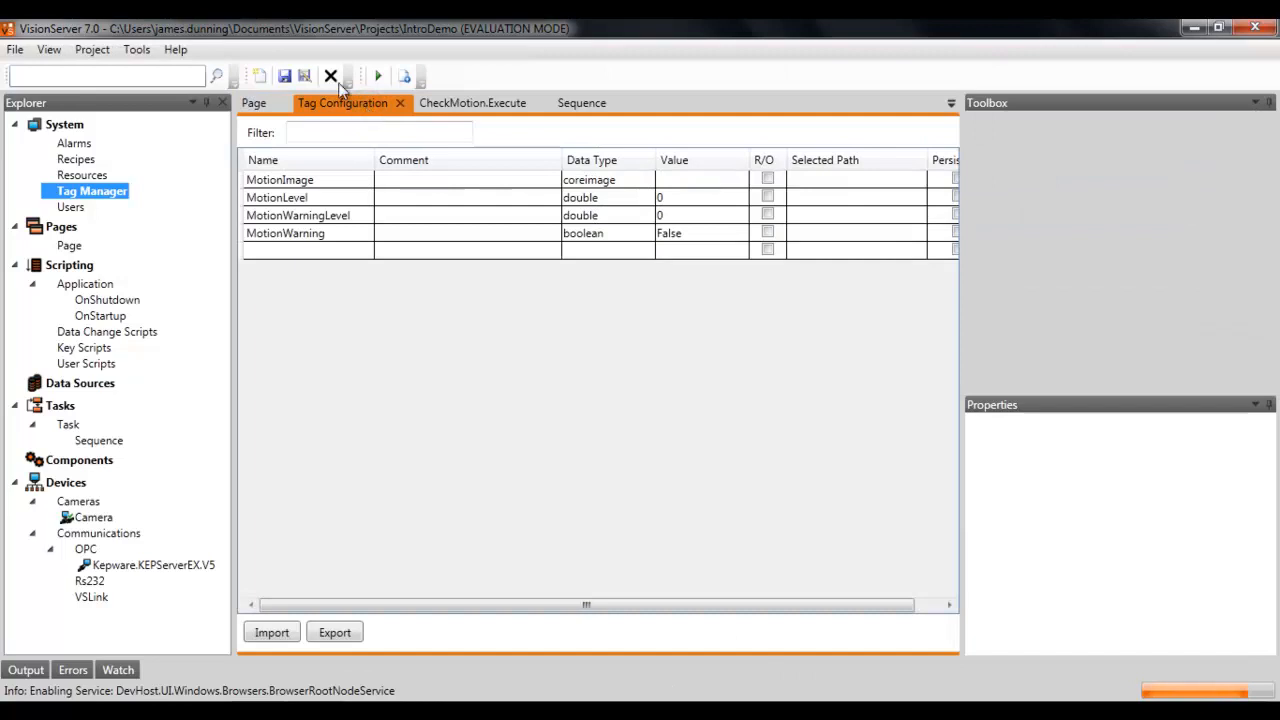
click(254, 103)
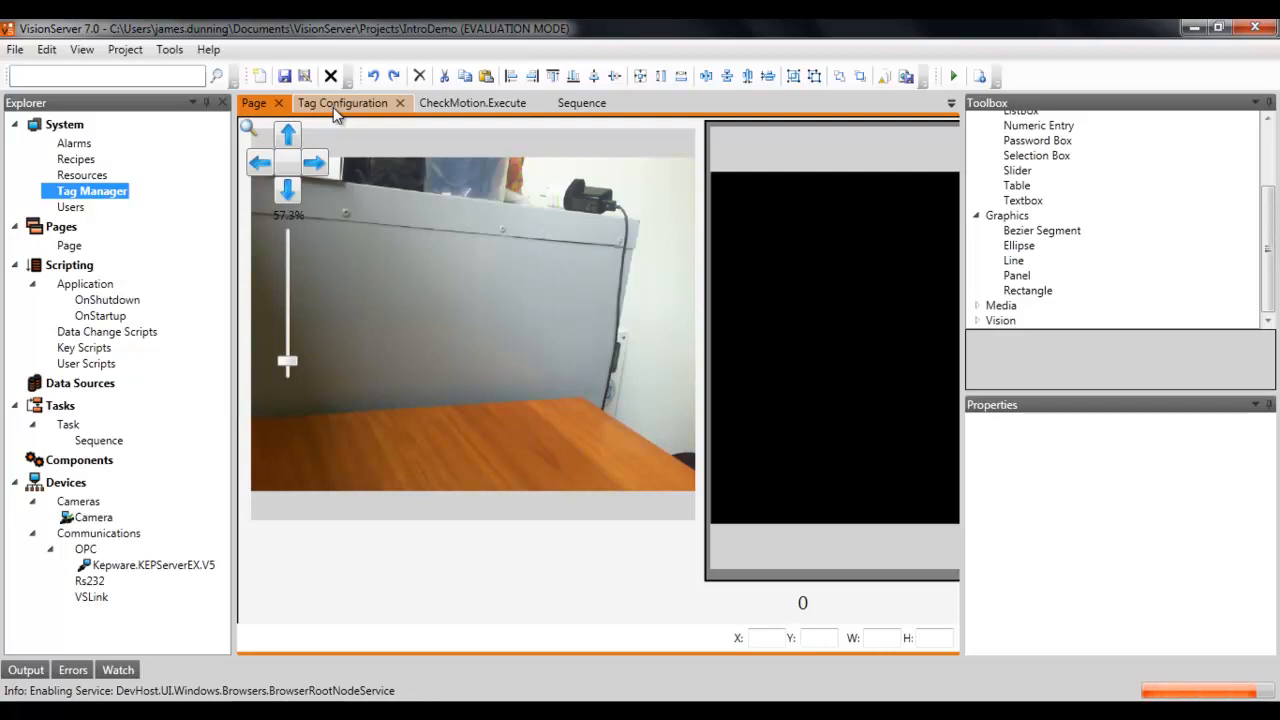
Step: Create a new data source saved as MotionData.db3 in the C:\Data folder
click(88, 386)
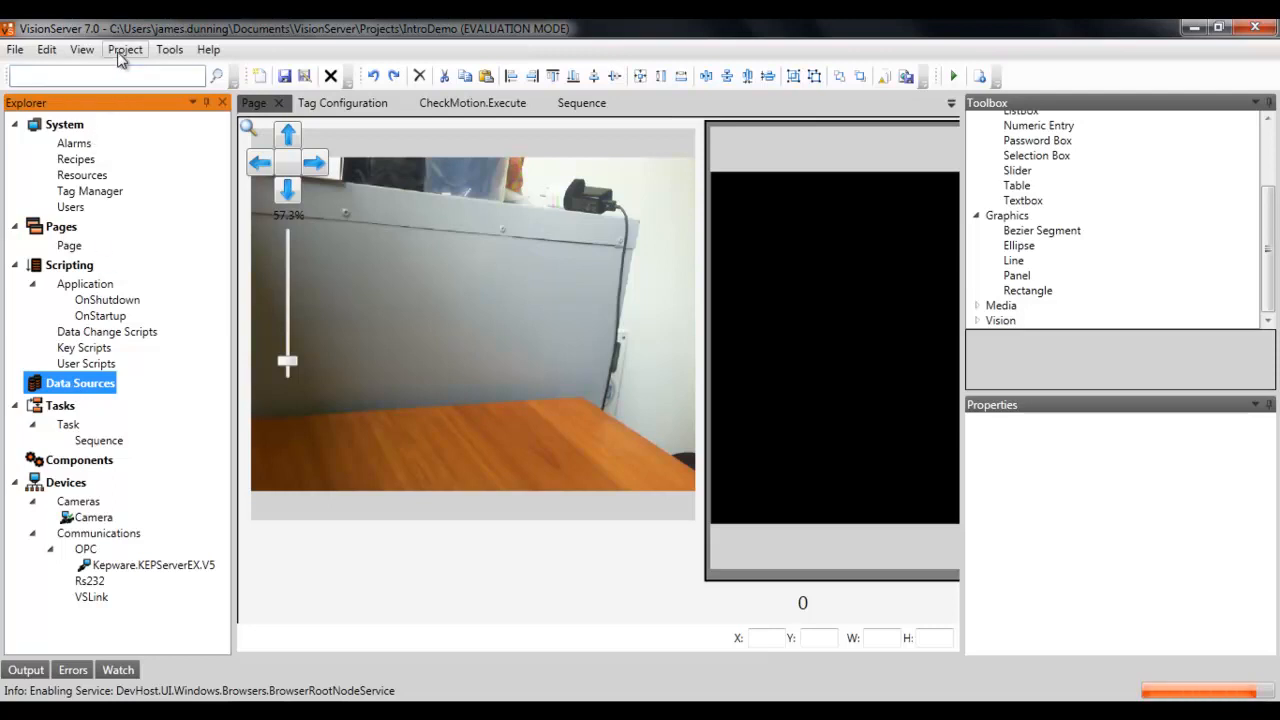
right_click(66, 387)
click(86, 392)
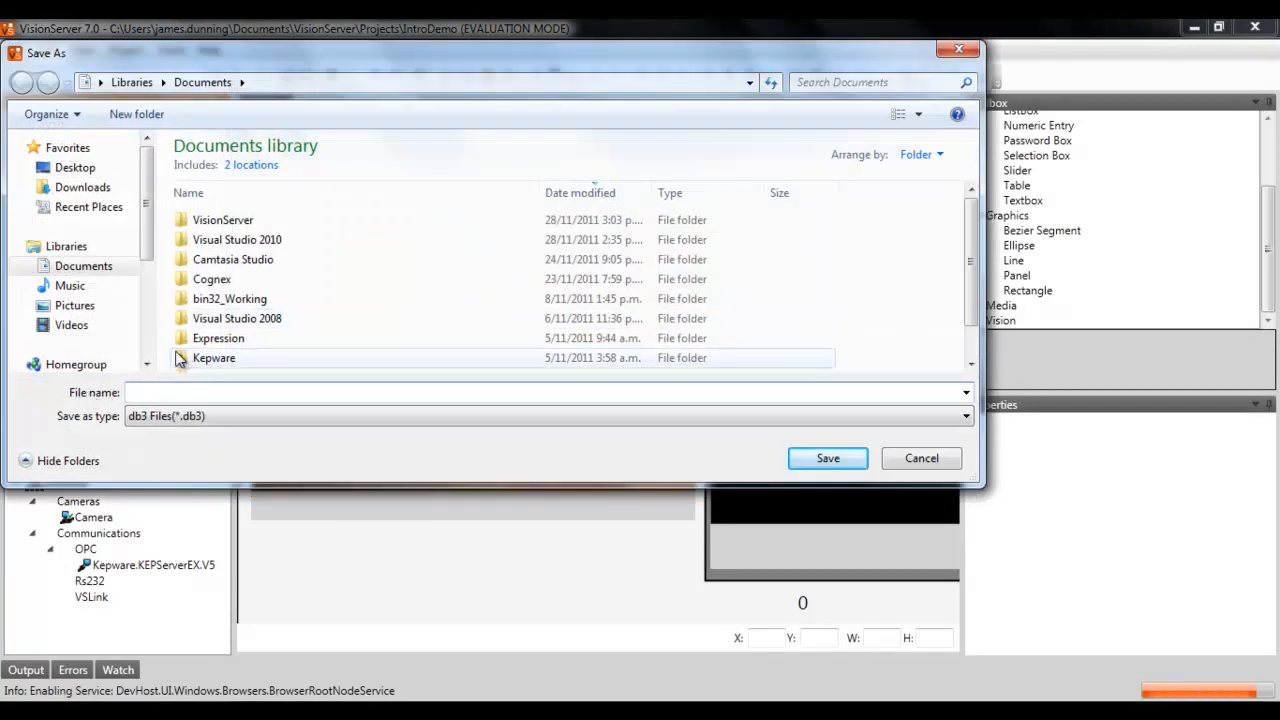
scroll(146, 220, down, 3)
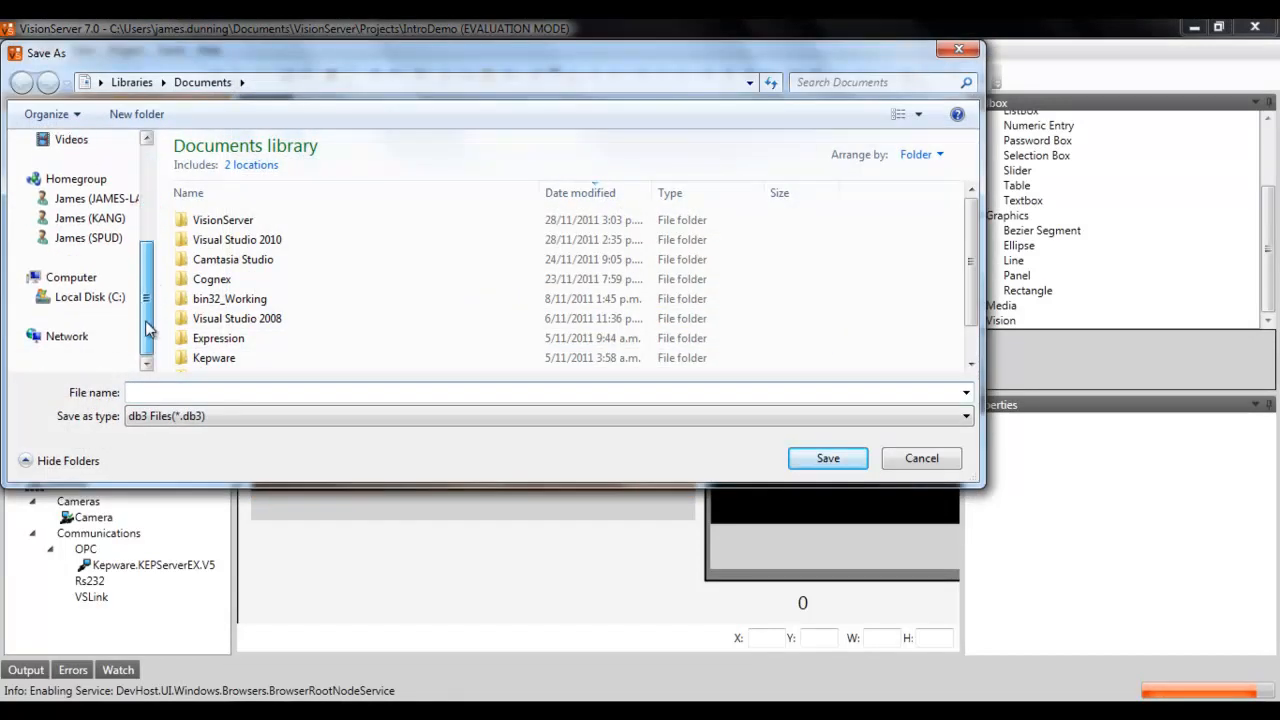
click(110, 297)
double_click(206, 190)
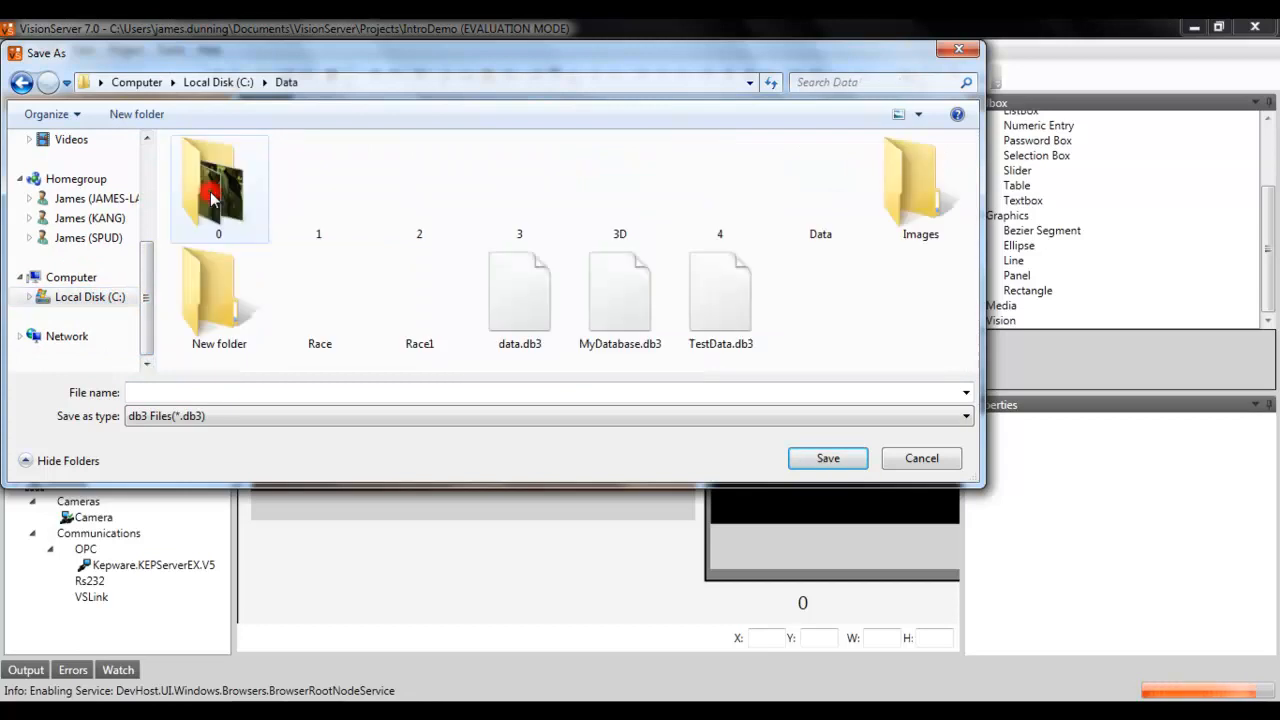
drag(146, 290, 146, 312)
click(237, 390)
text(MotionDa)
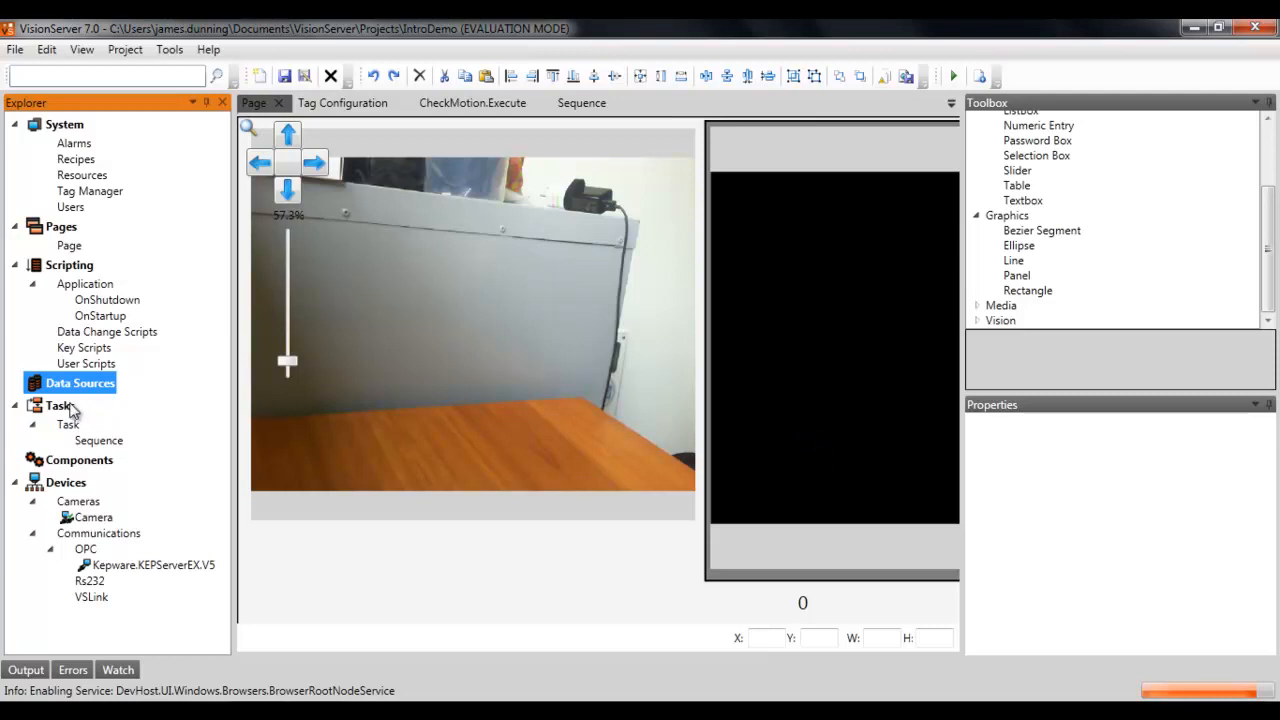
key(F9)
key(F9)
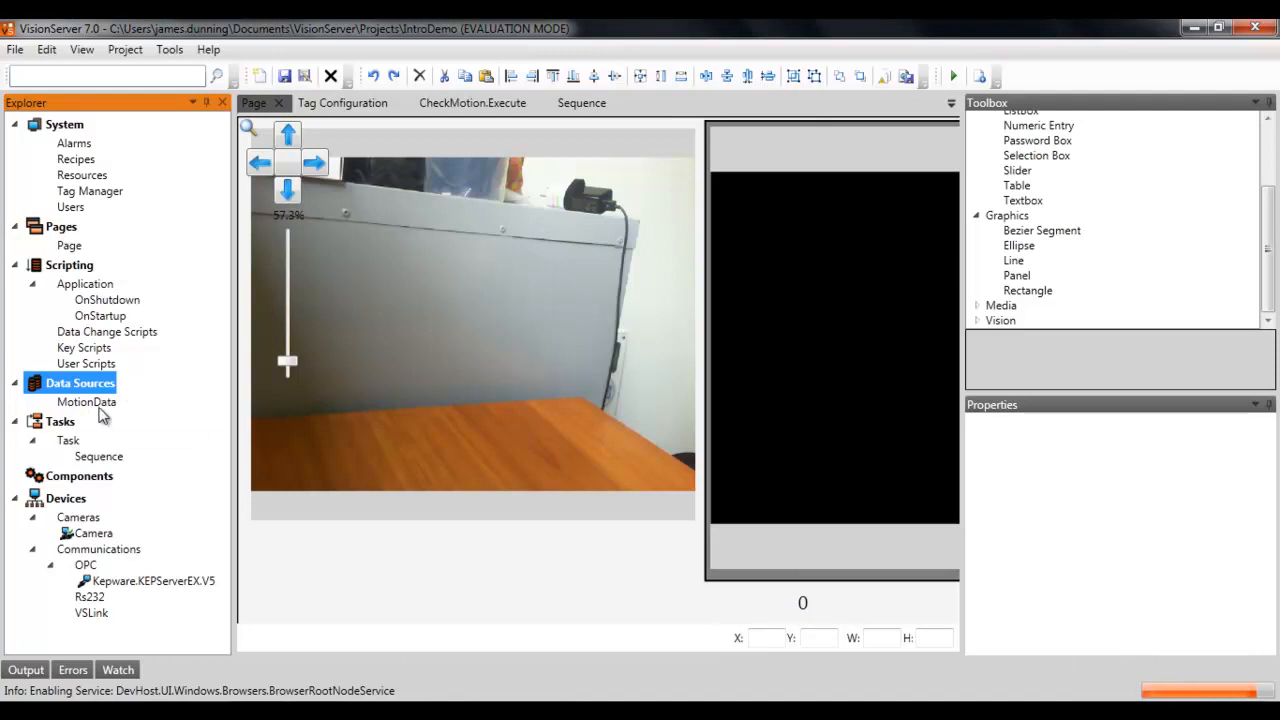
Step: Add a new table named MotionEvents to the MotionData data source
click(104, 404)
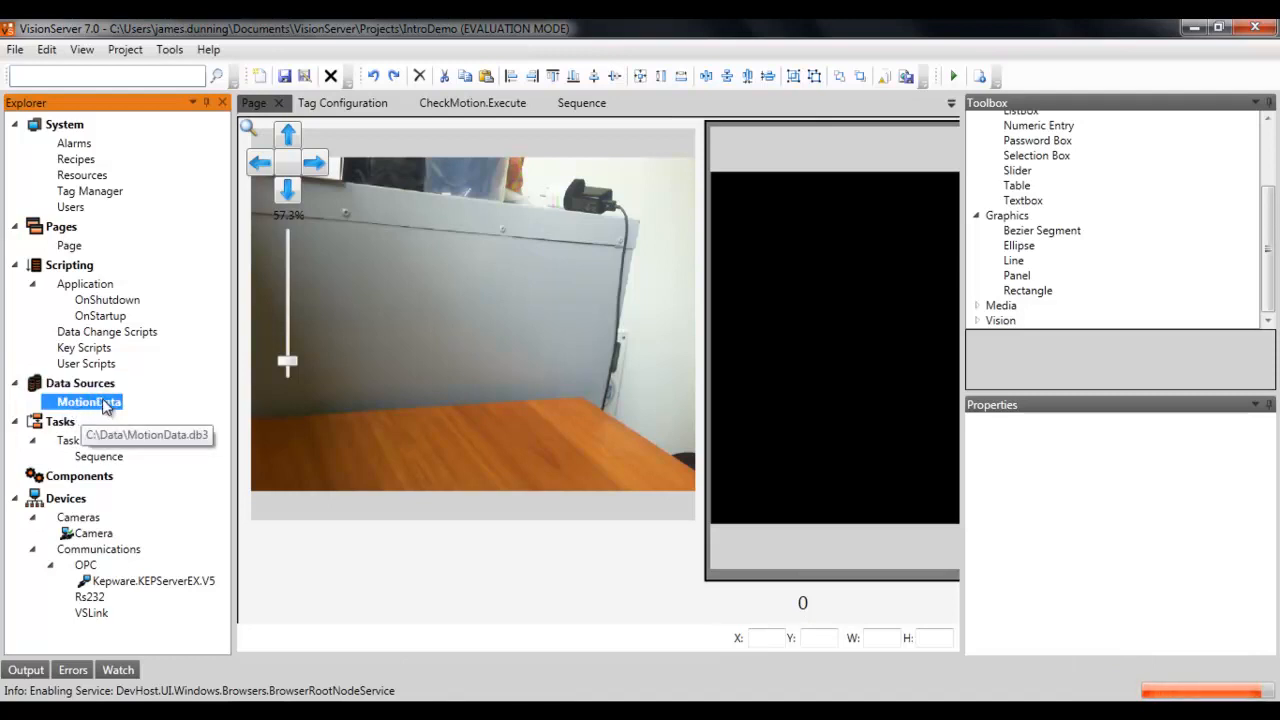
right_click(95, 406)
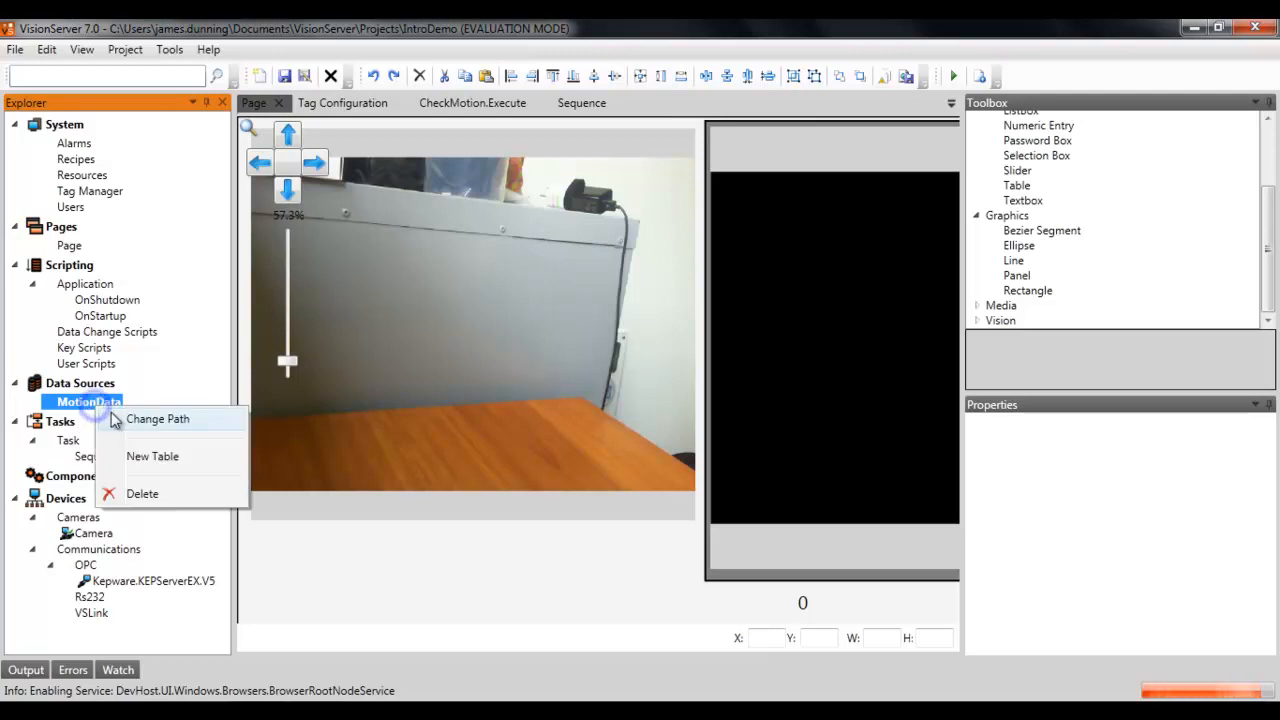
click(141, 458)
click(622, 259)
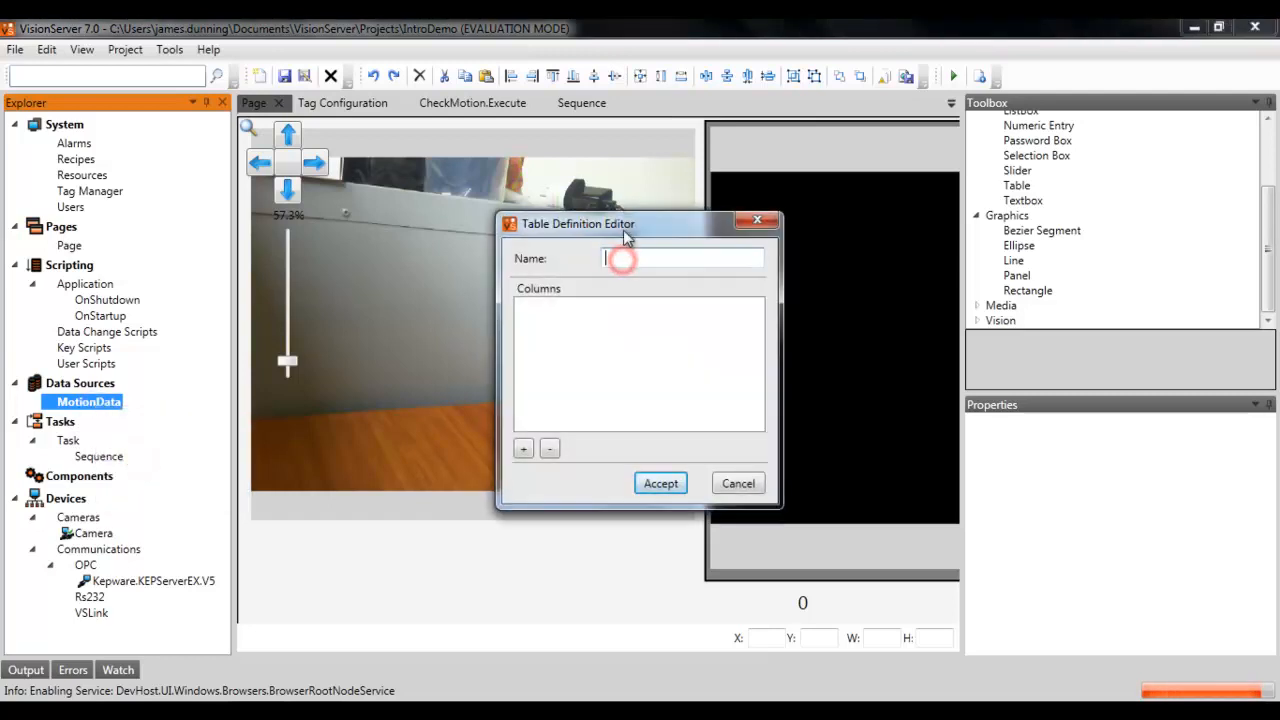
text(MotionEvents)
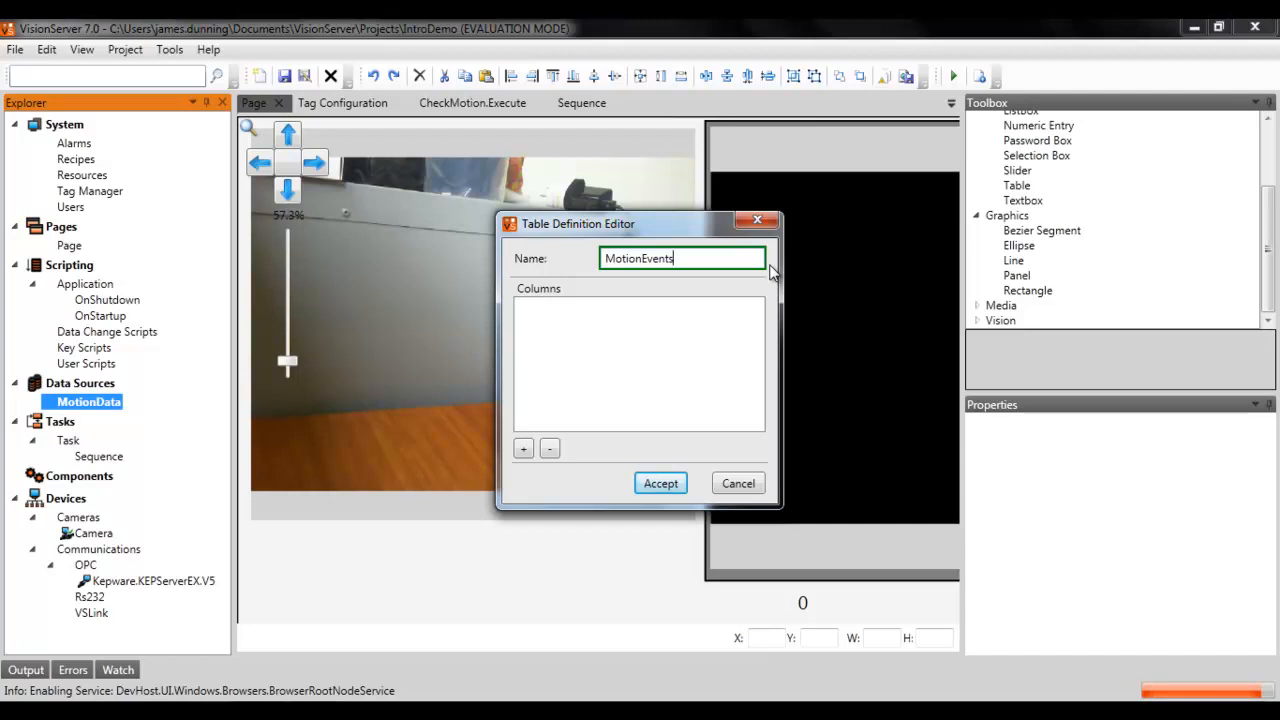
Step: Add three columns to the table and define the first as time with type DateTime
click(524, 449)
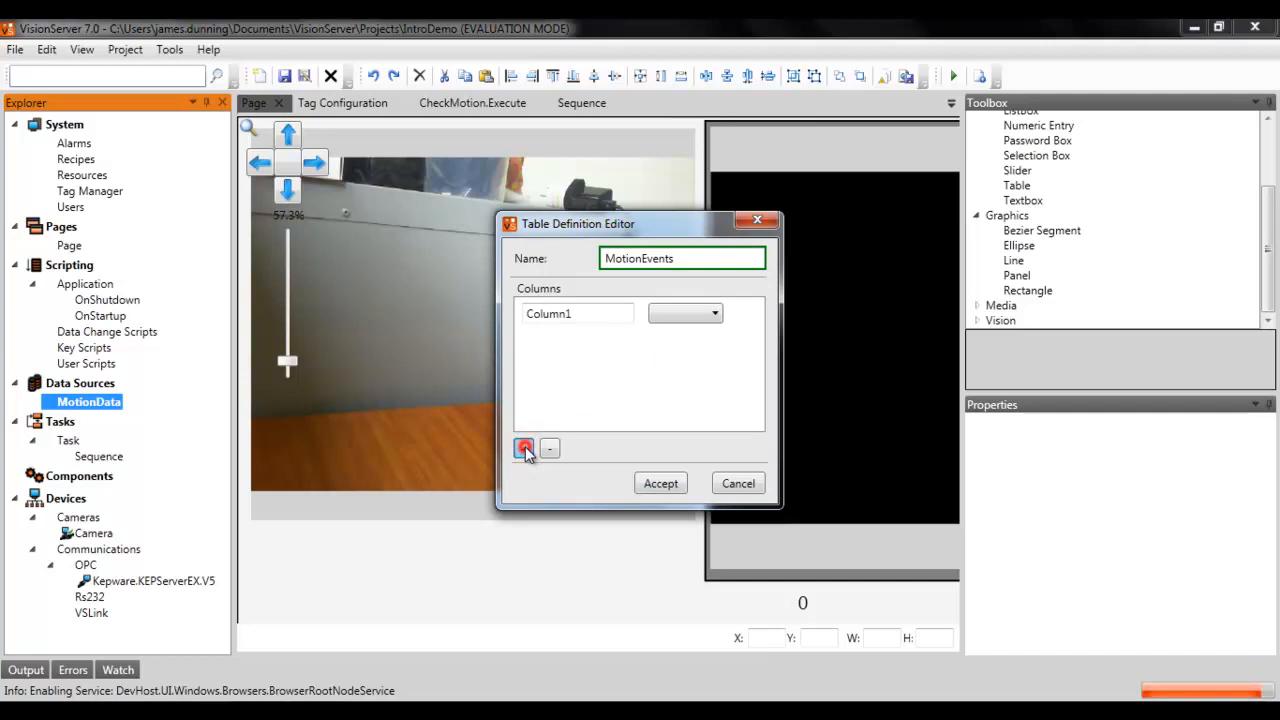
click(524, 449)
click(524, 449)
double_click(574, 313)
text(t)
click(686, 313)
click(673, 387)
Step: Rename the second column to message and set its type to String
double_click(566, 342)
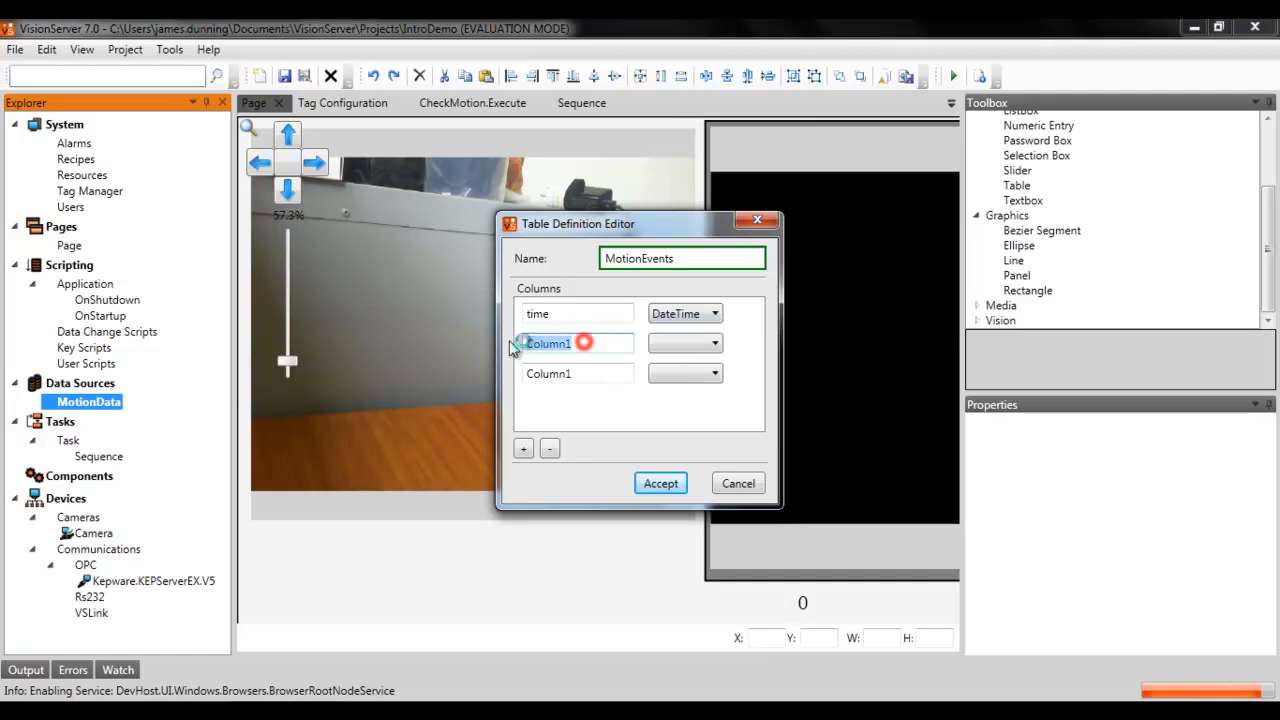
text(message)
click(665, 343)
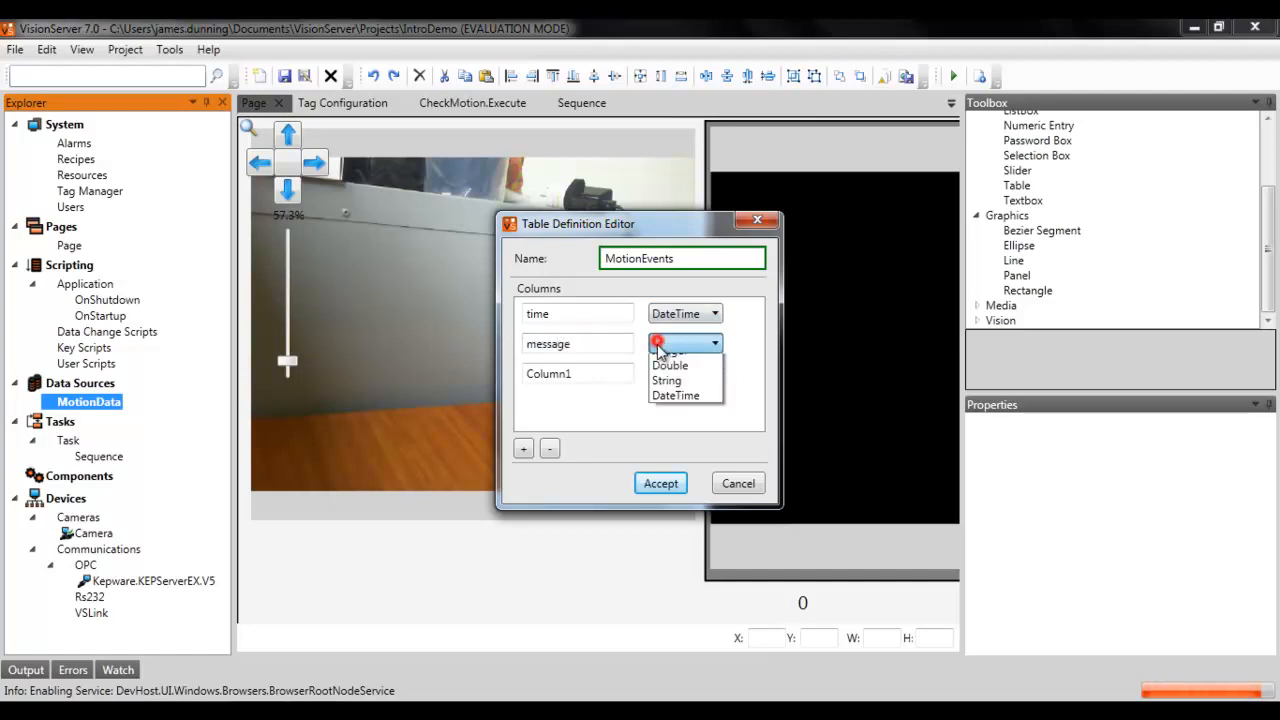
click(664, 402)
Step: Rename the third column to motionLevel and set its type to Double
double_click(577, 370)
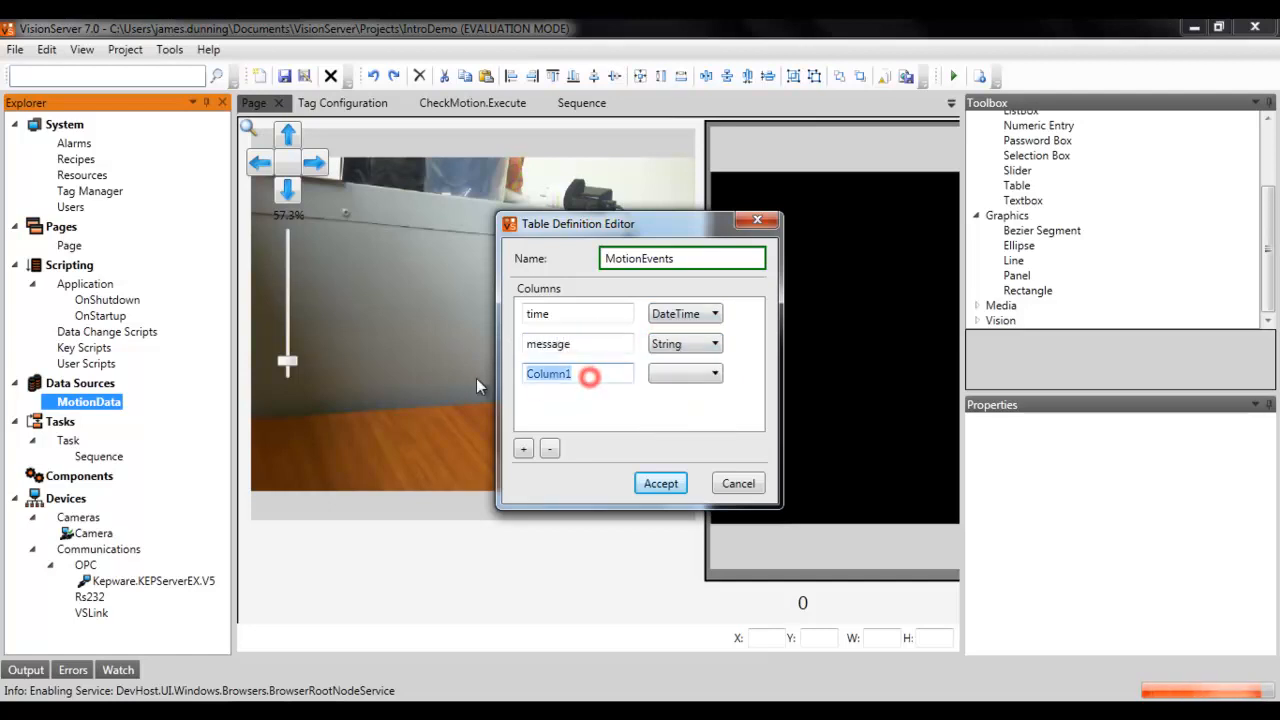
text(motionLevel)
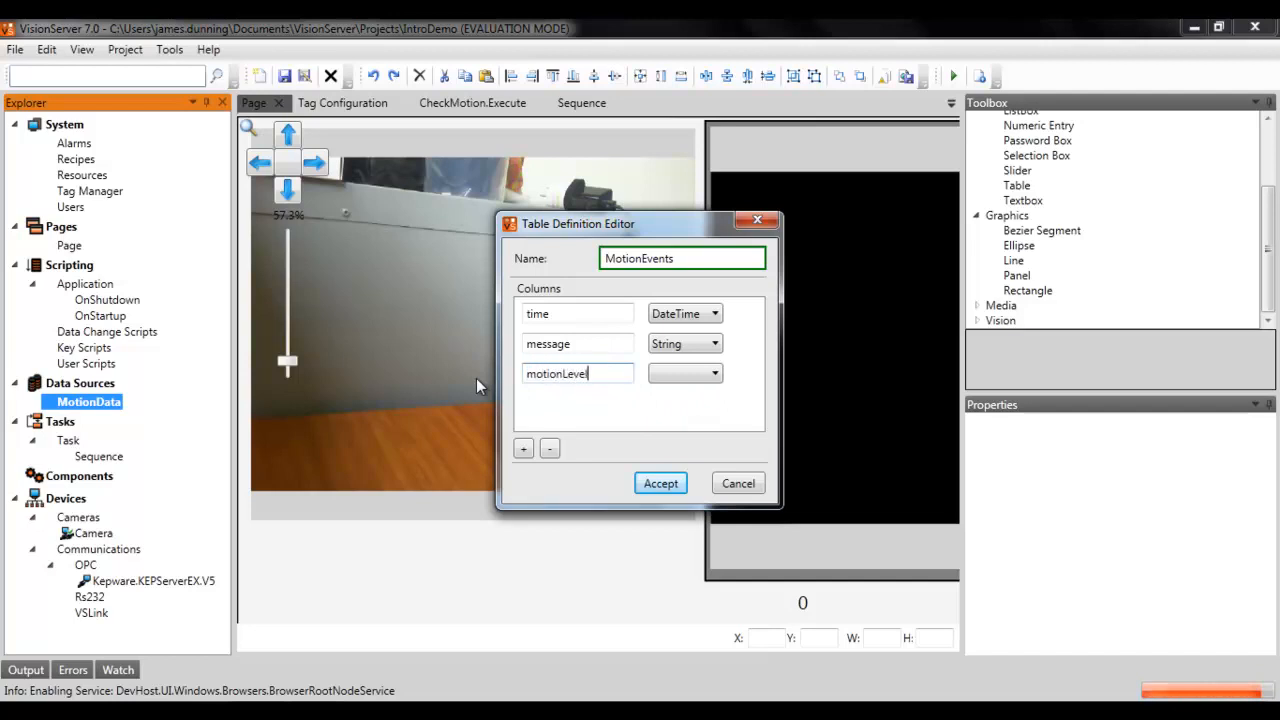
click(679, 374)
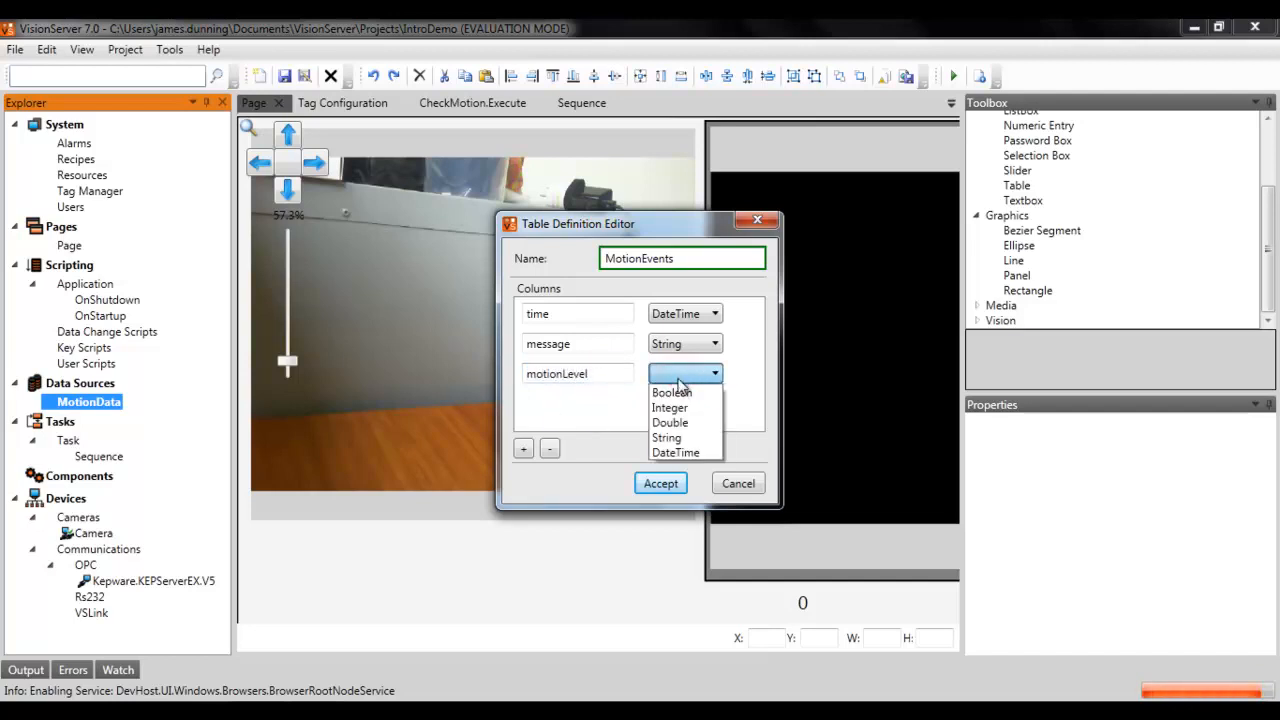
click(670, 422)
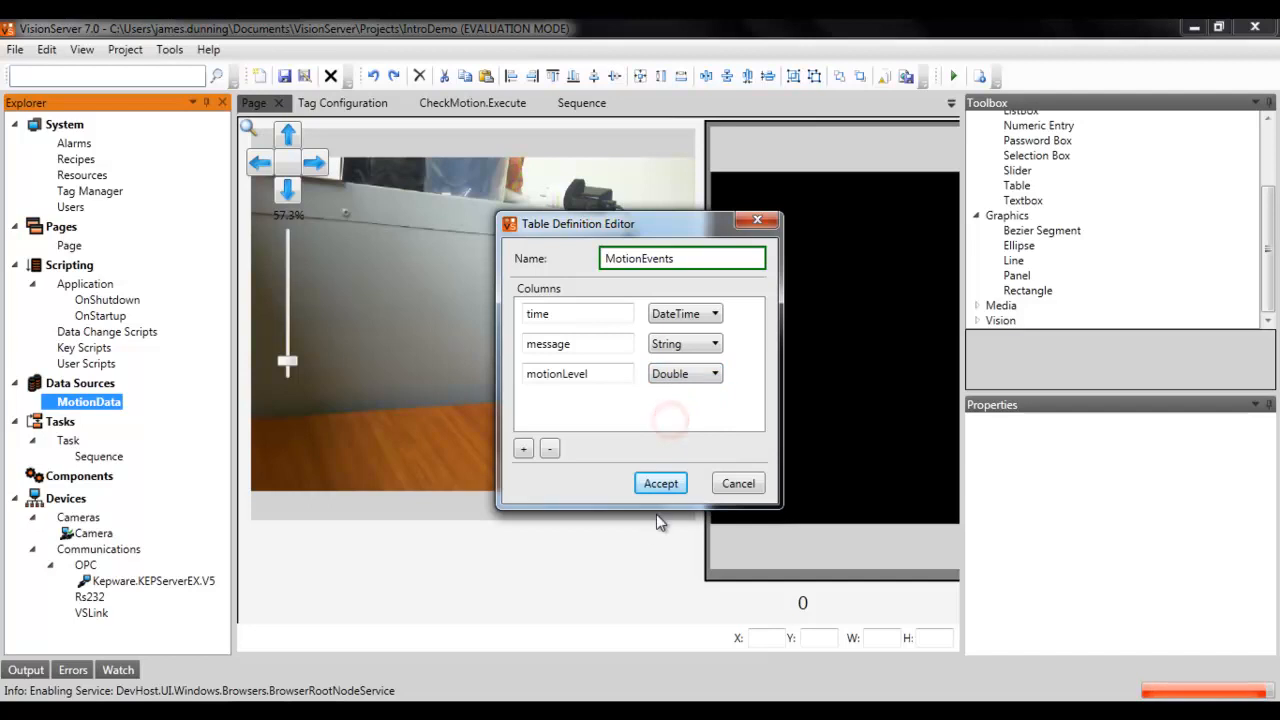
Step: Accept the MotionEvents table definition and select the new table
click(664, 486)
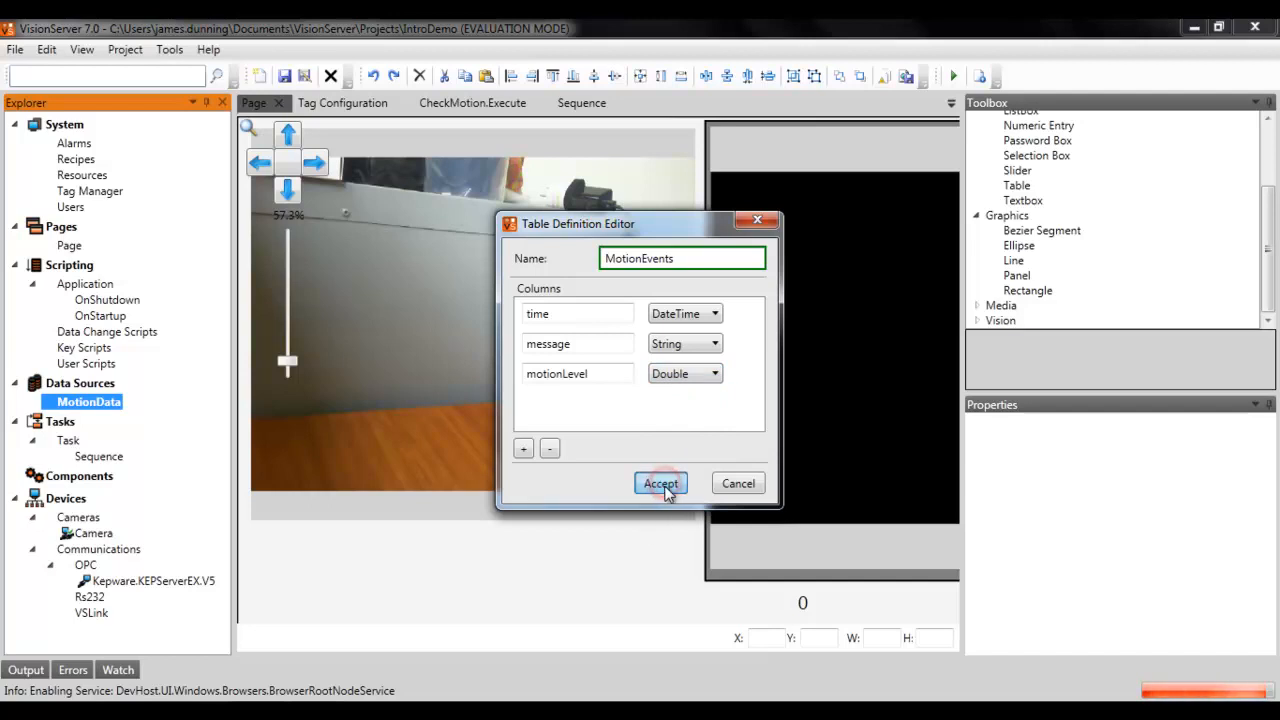
click(114, 421)
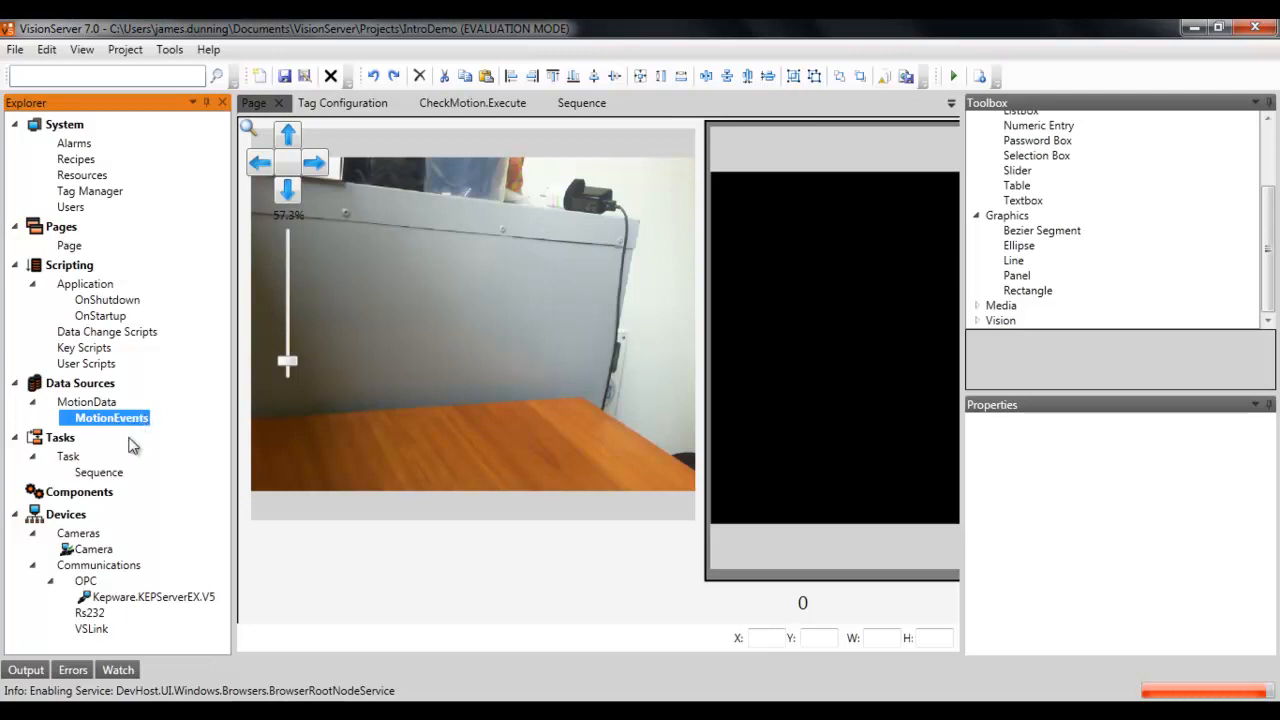
Step: Open the Sequence diagram and add a Database Writer block to the right of the CheckMotion script block
double_click(100, 473)
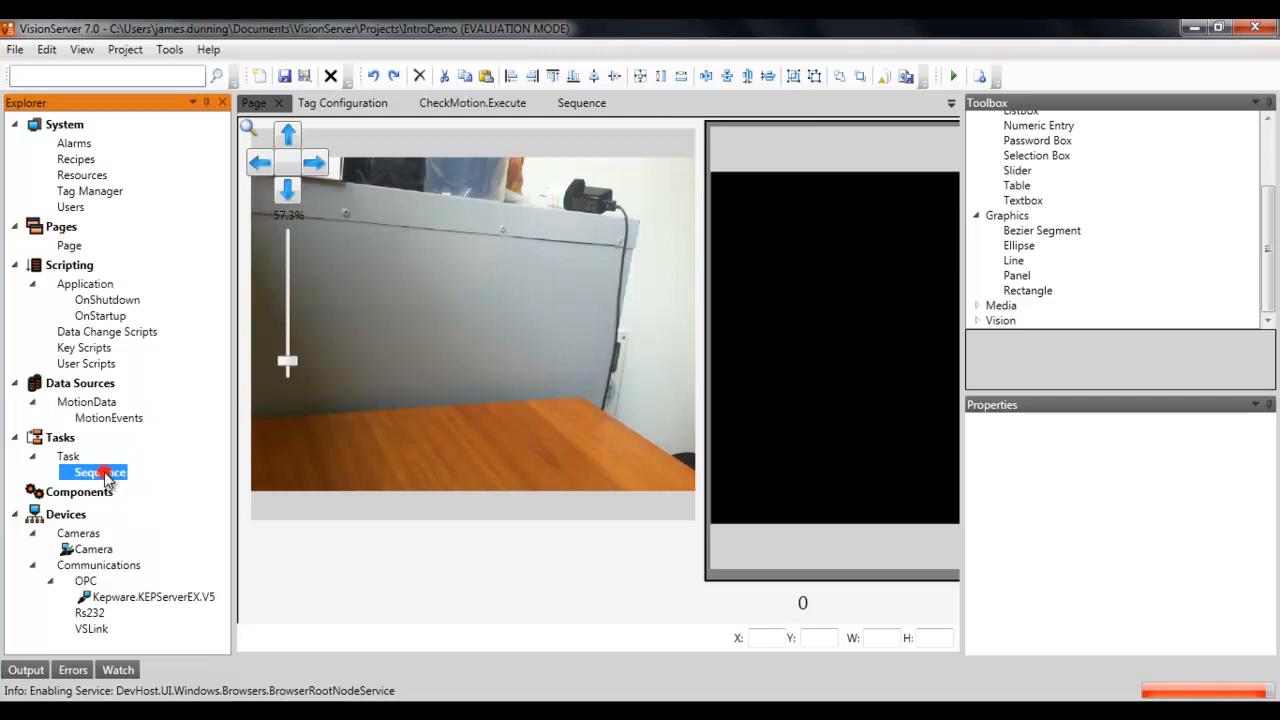
drag(834, 466, 541, 464)
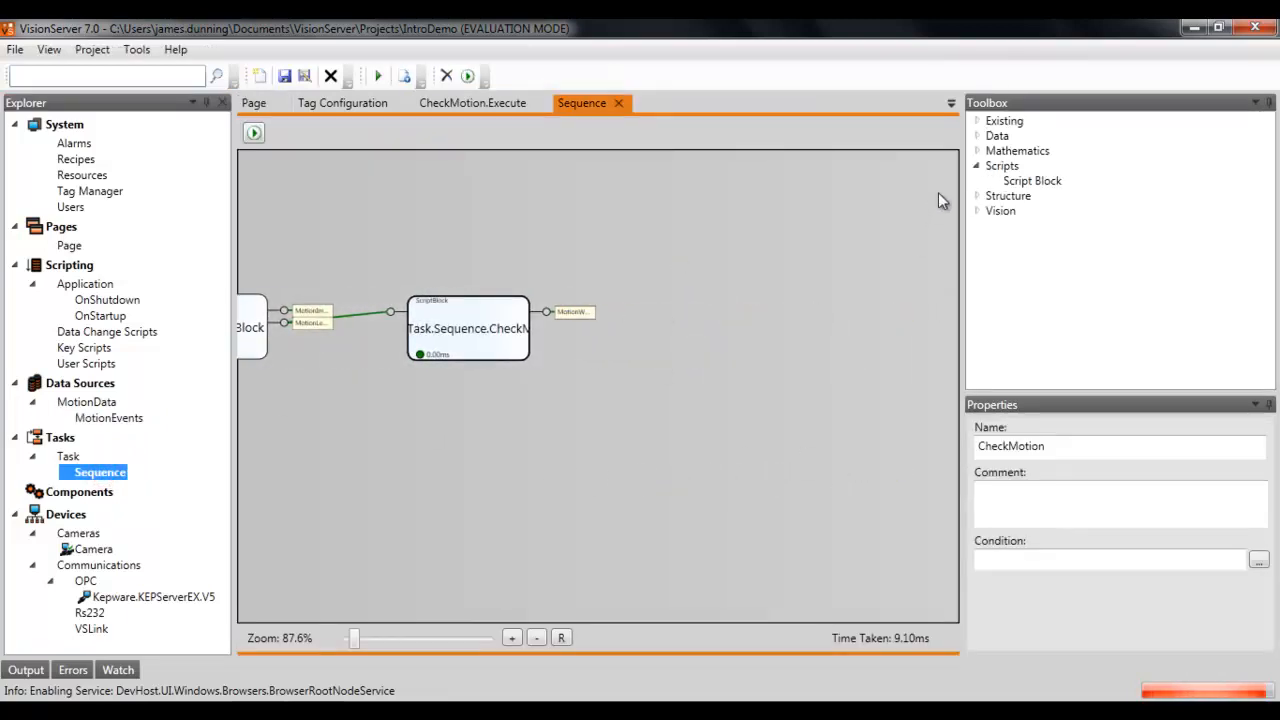
click(978, 121)
click(977, 151)
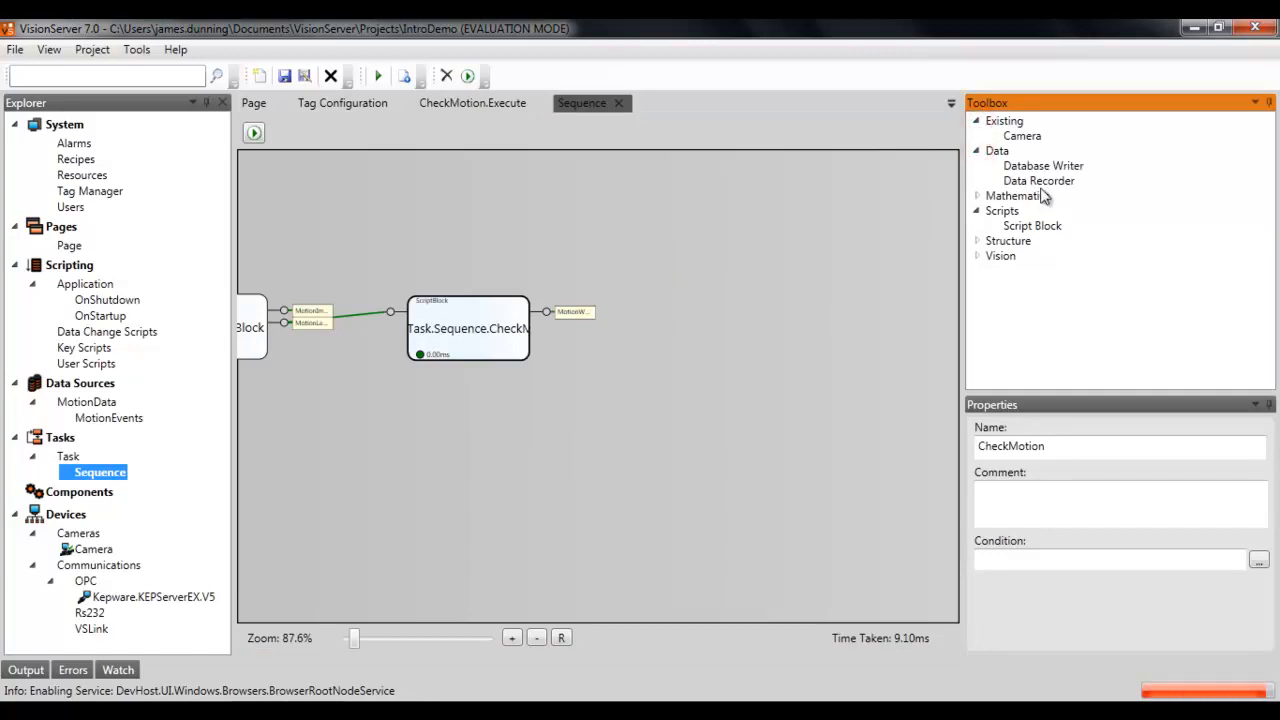
drag(1060, 170, 770, 338)
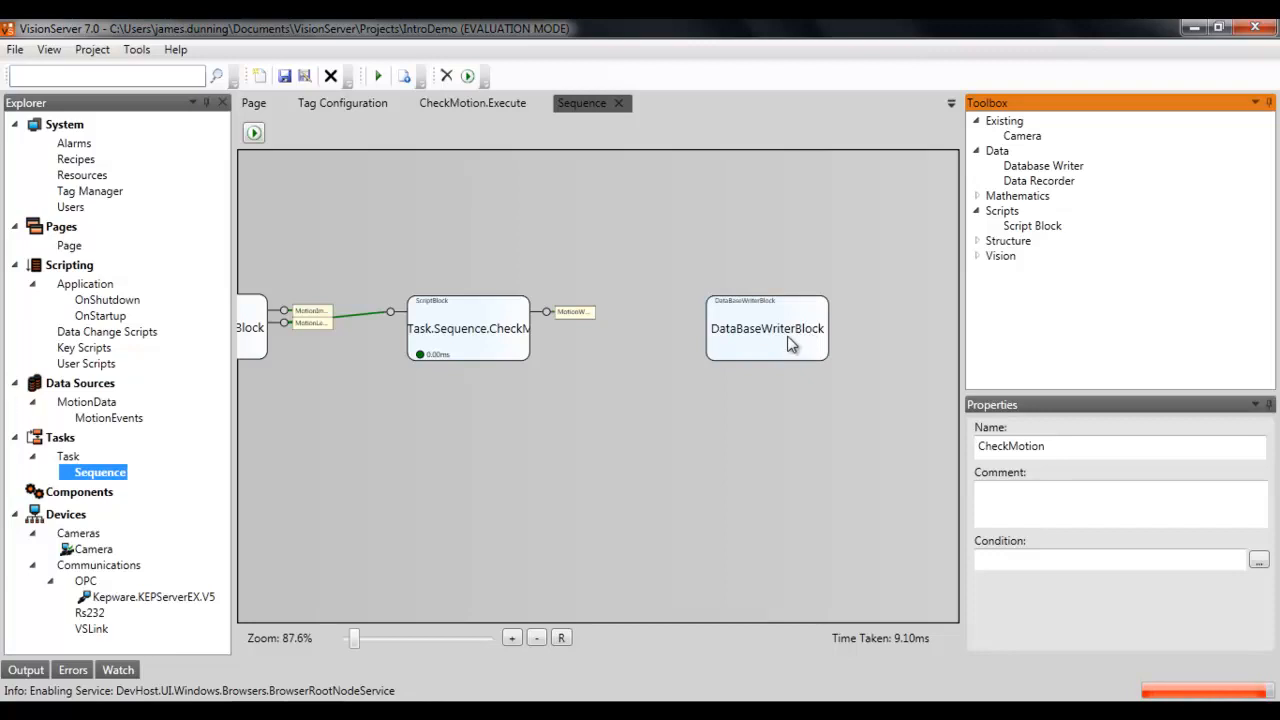
Step: Configure the Database Writer block to write to the MotionData.MotionEvents table
click(768, 330)
double_click(768, 330)
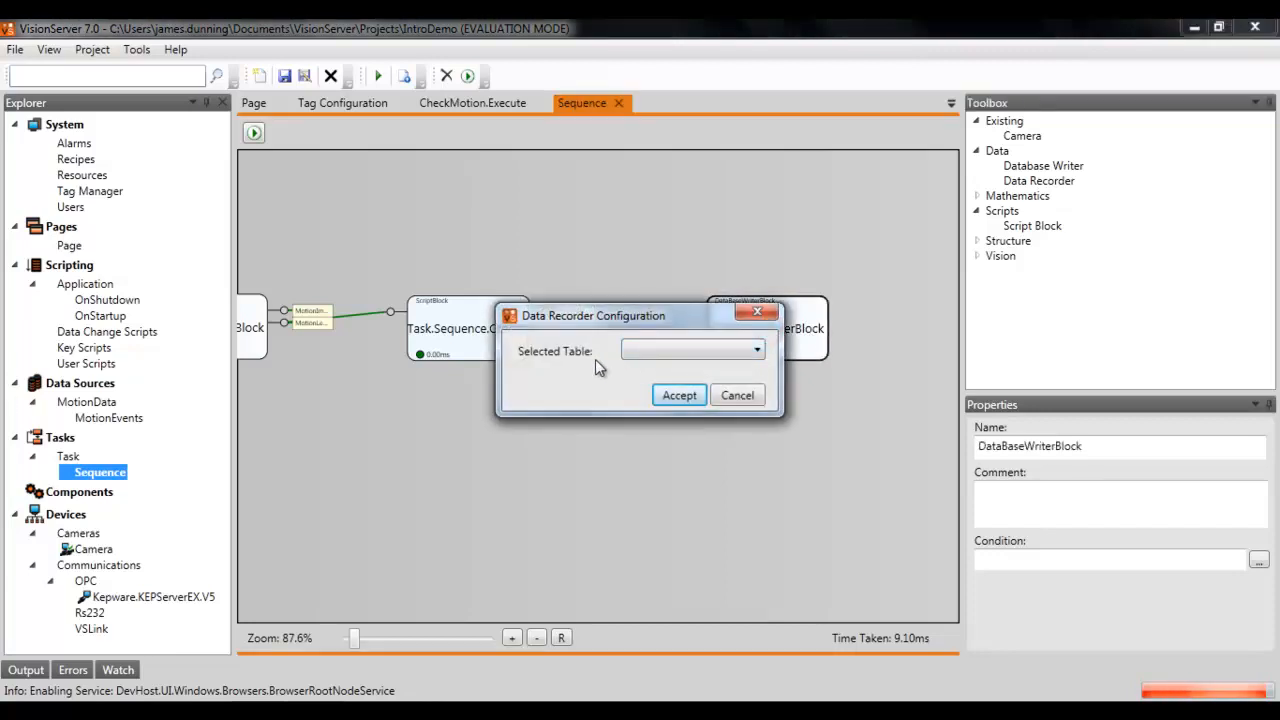
click(655, 352)
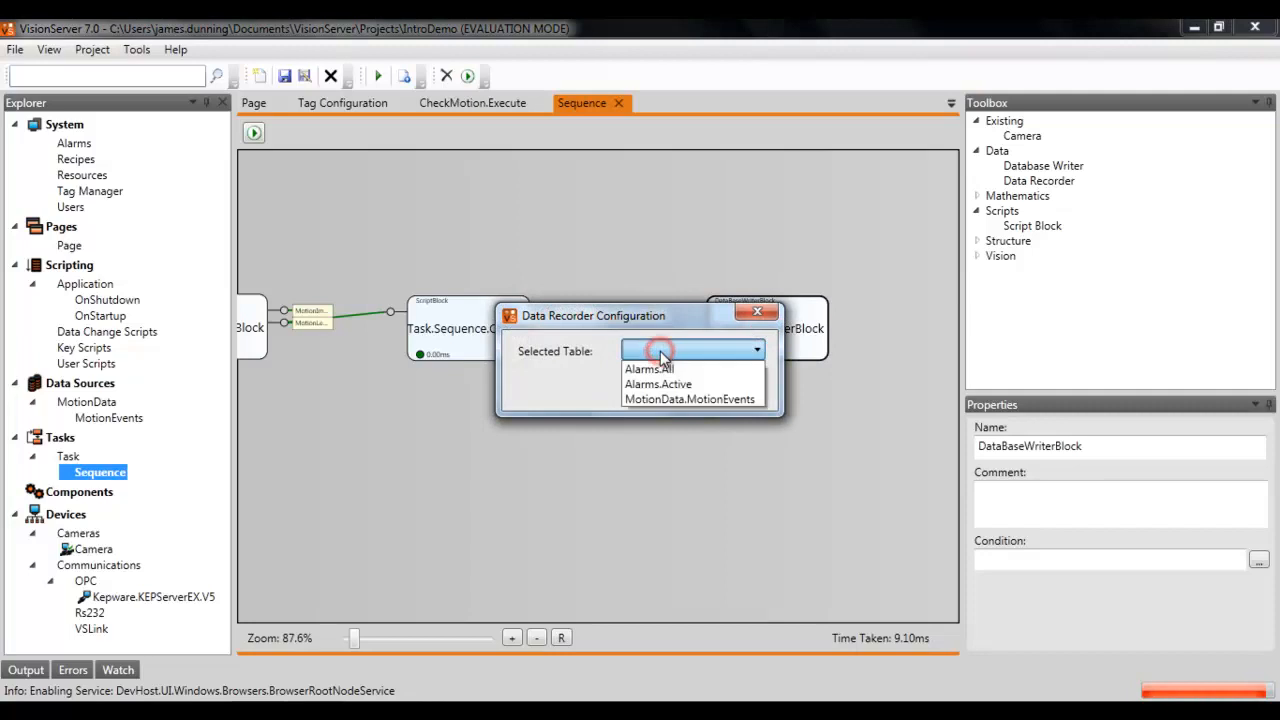
click(676, 399)
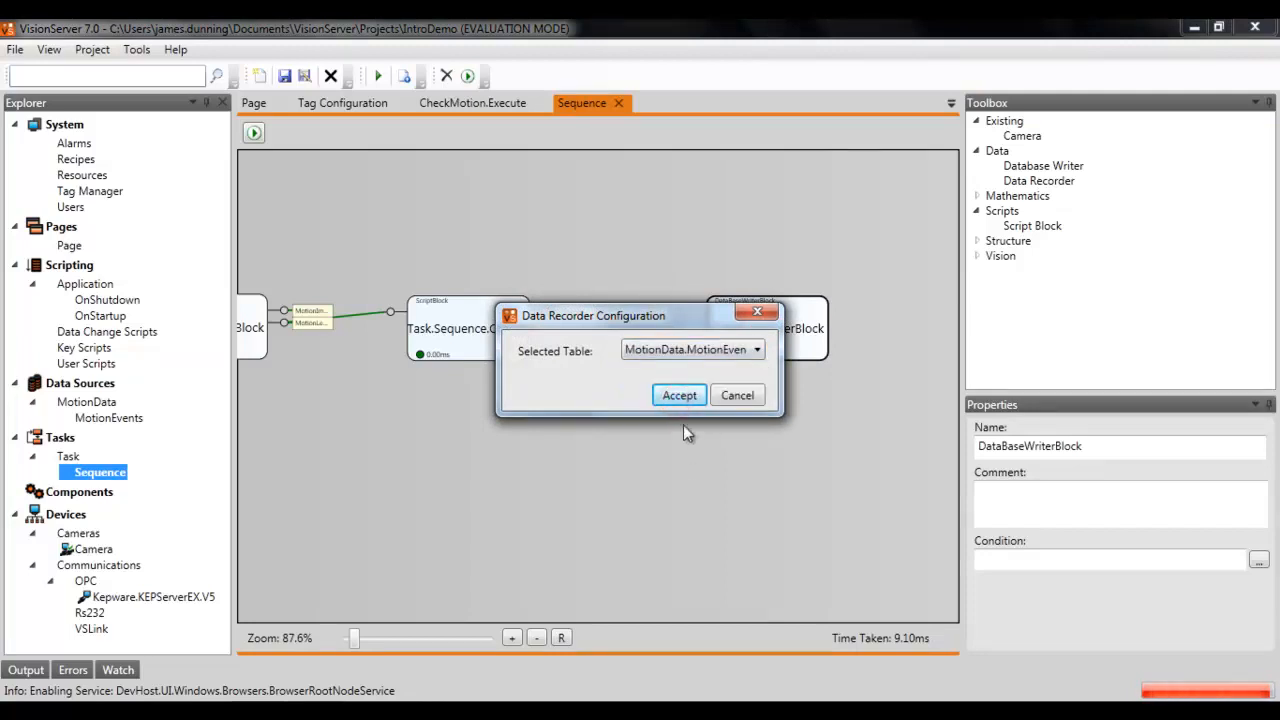
click(679, 398)
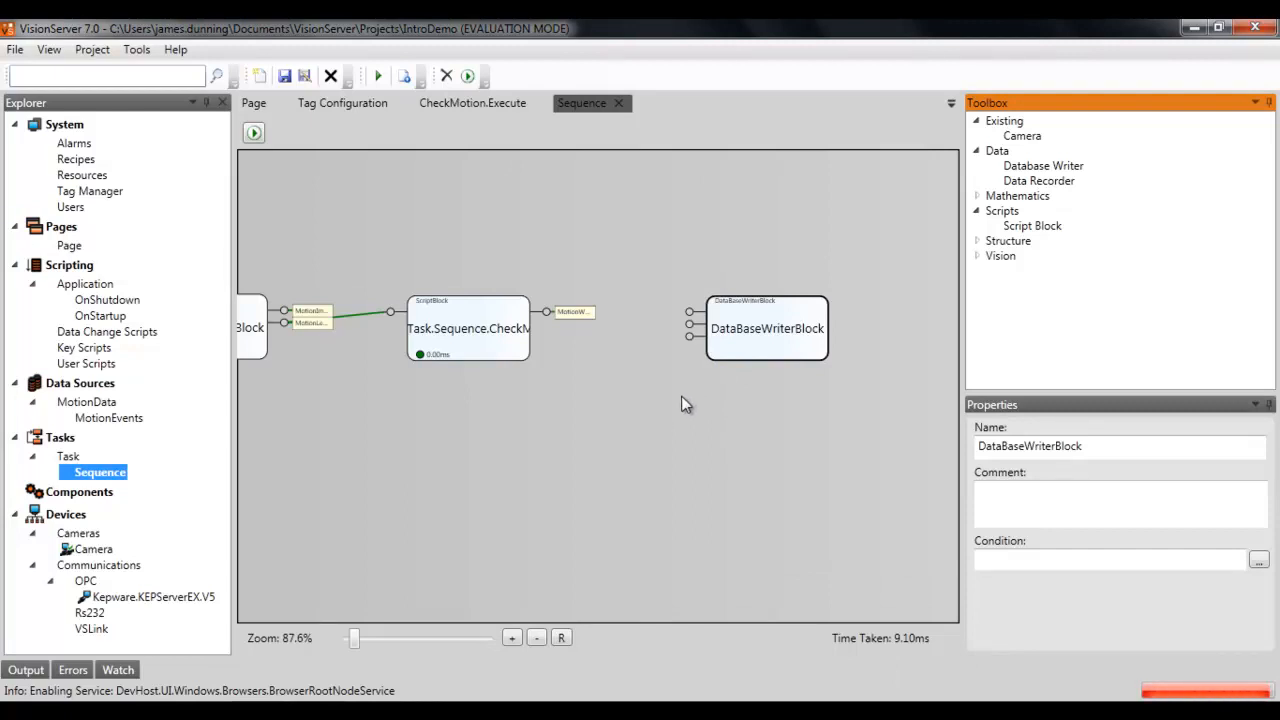
Step: Inspect the Database Writer's inputs and move the block up above the CheckMotion script block
click(659, 317)
click(667, 323)
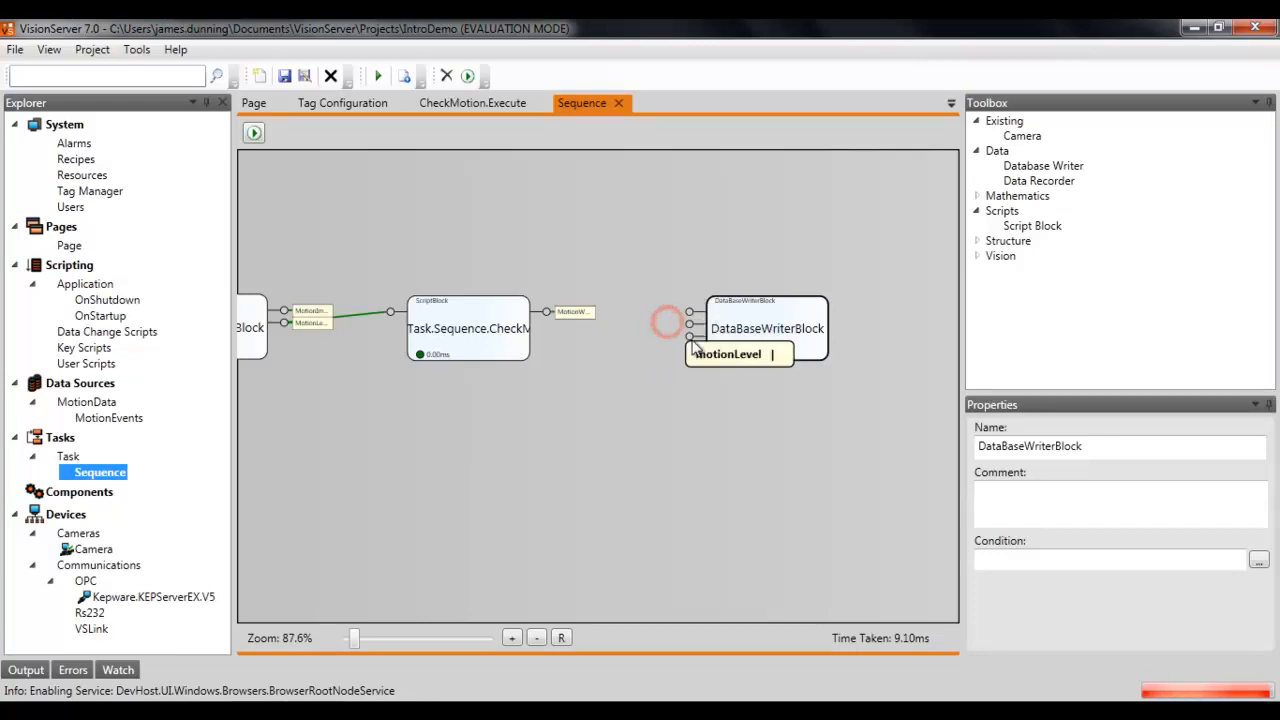
click(657, 383)
drag(736, 343, 750, 347)
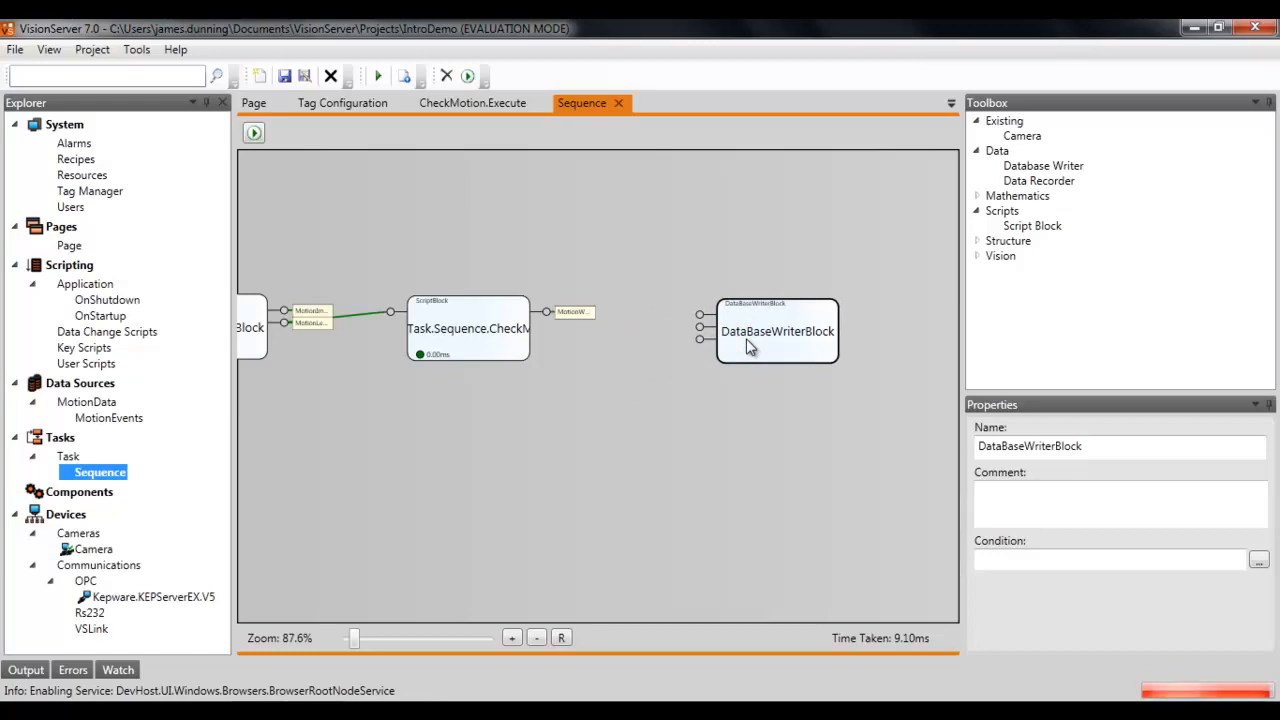
drag(750, 347, 744, 272)
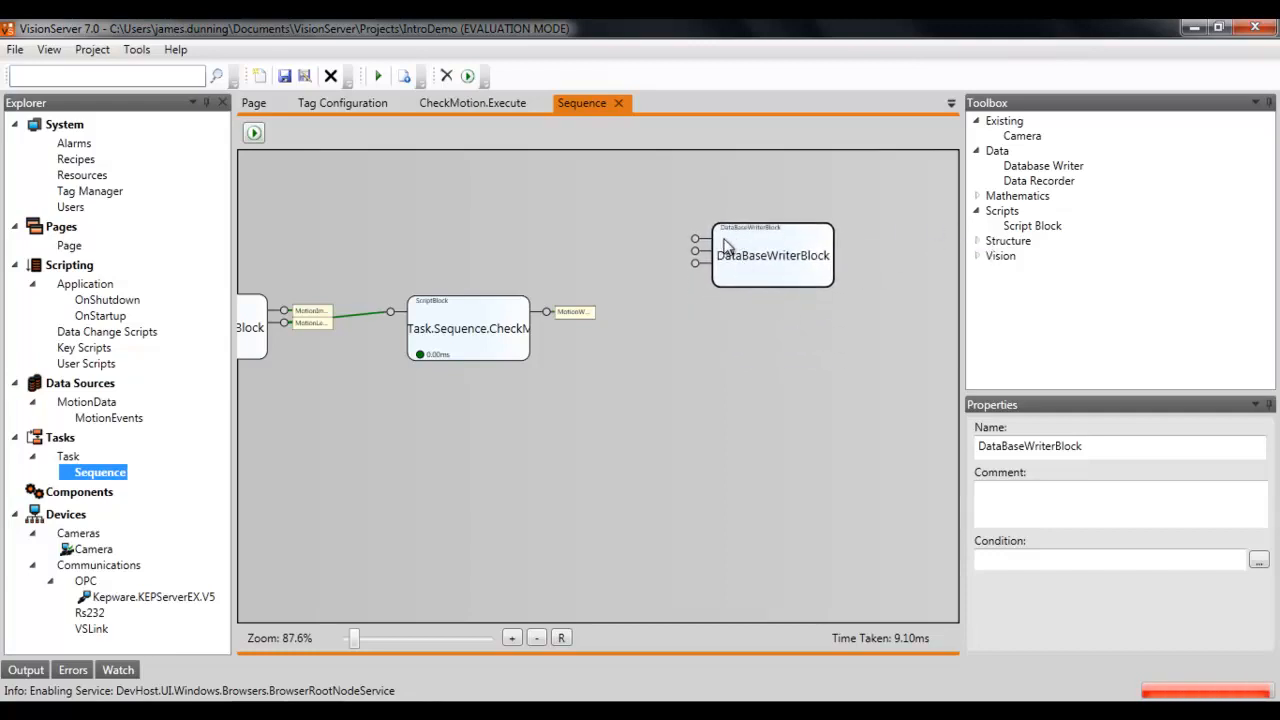
Step: Add a Now block and connect its output to the Database Writer's time input
click(986, 245)
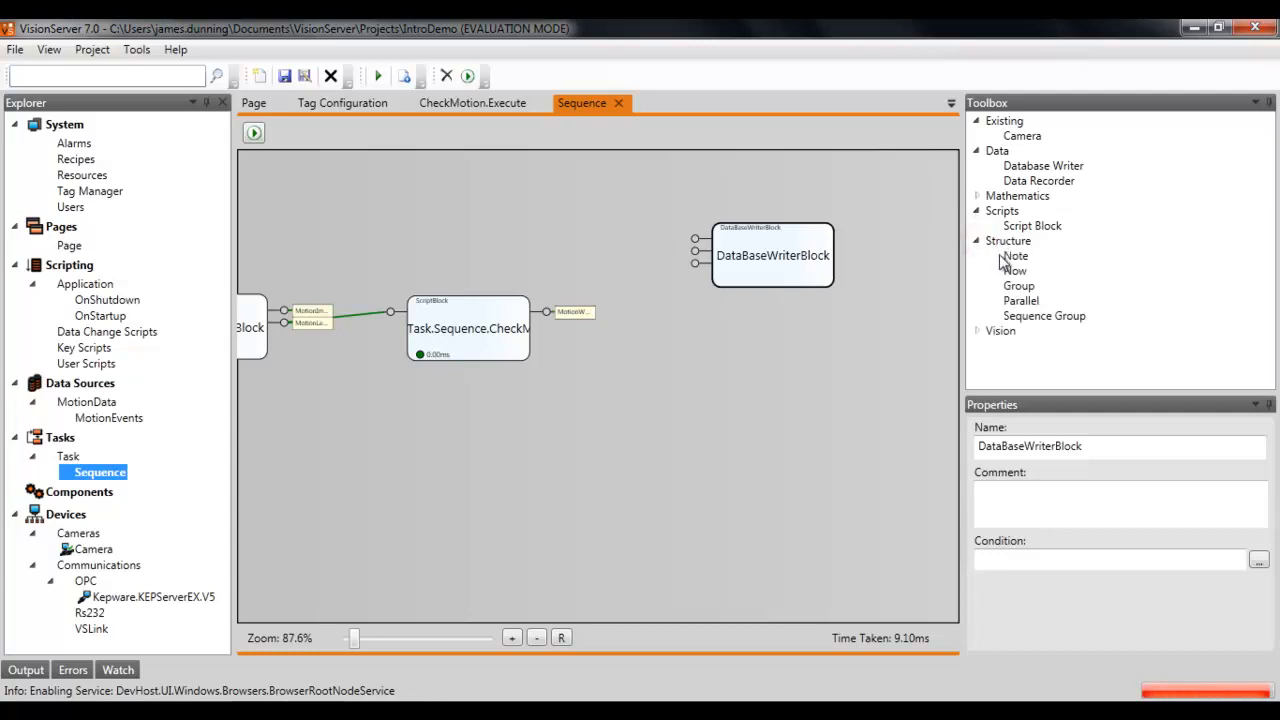
drag(1014, 271, 573, 179)
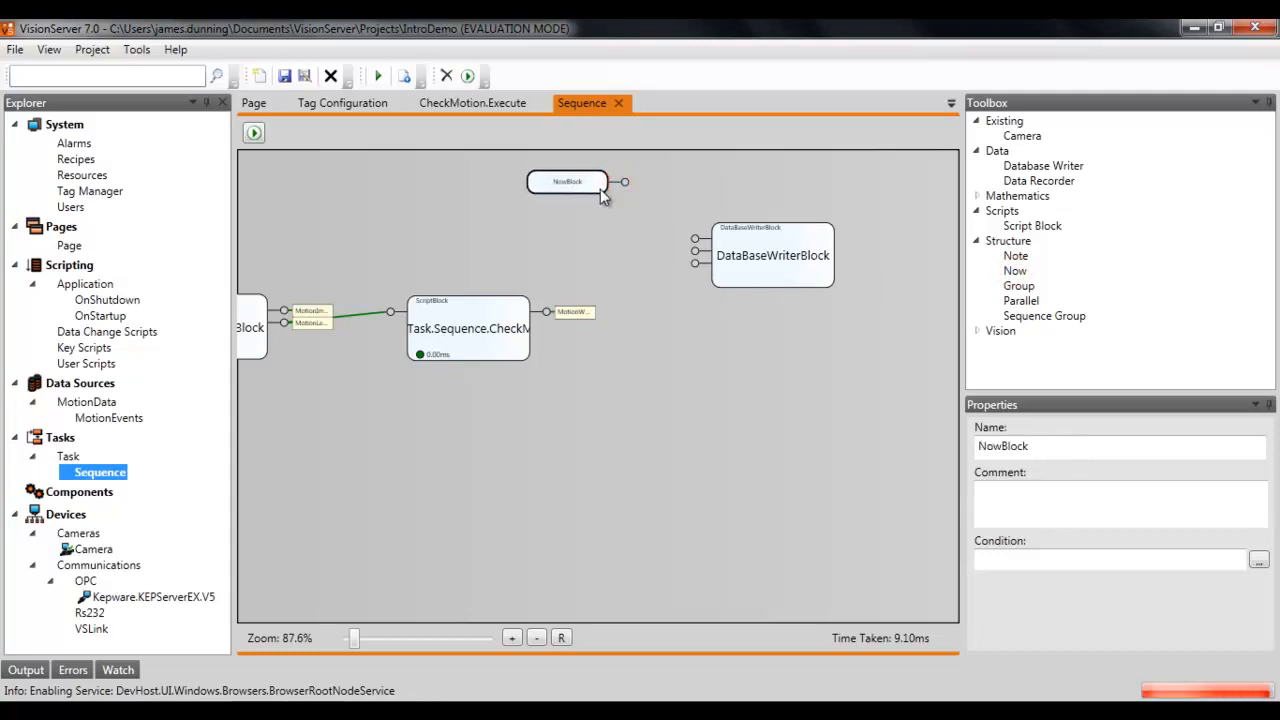
drag(626, 191, 751, 271)
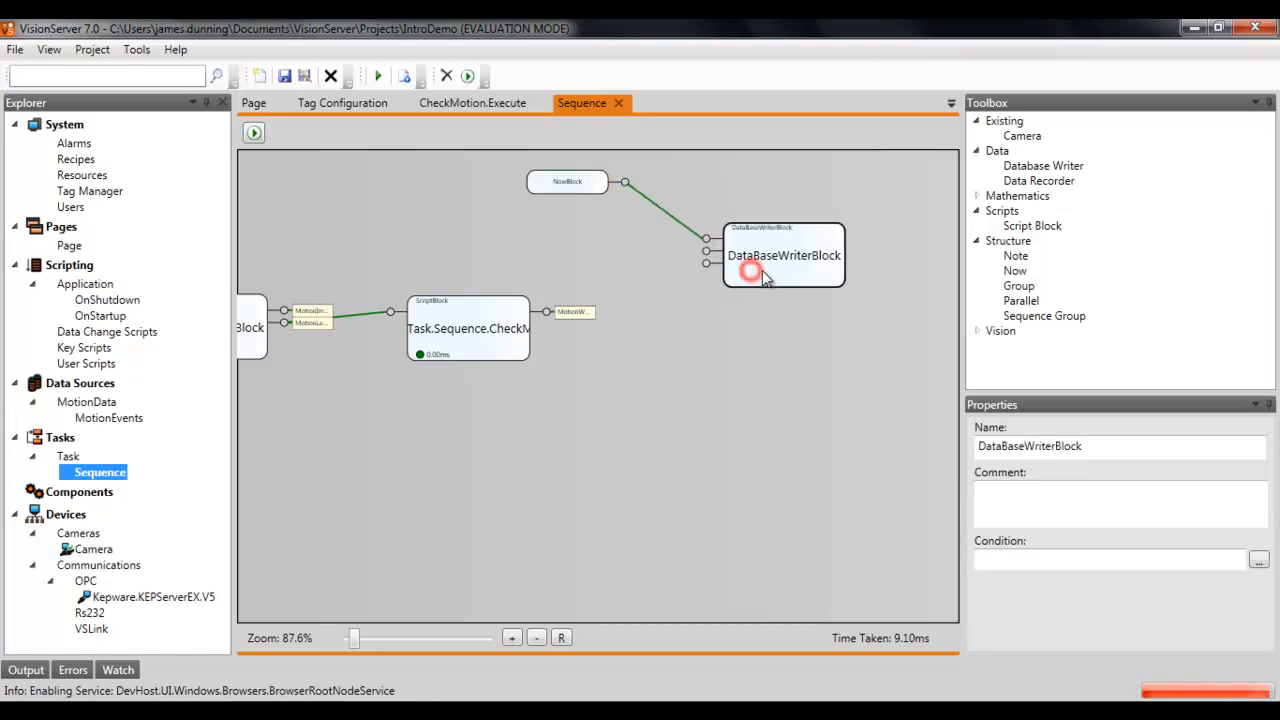
Step: Connect the motion detector's MotionLevel output to the Database Writer's motionLevel input
drag(400, 400, 510, 377)
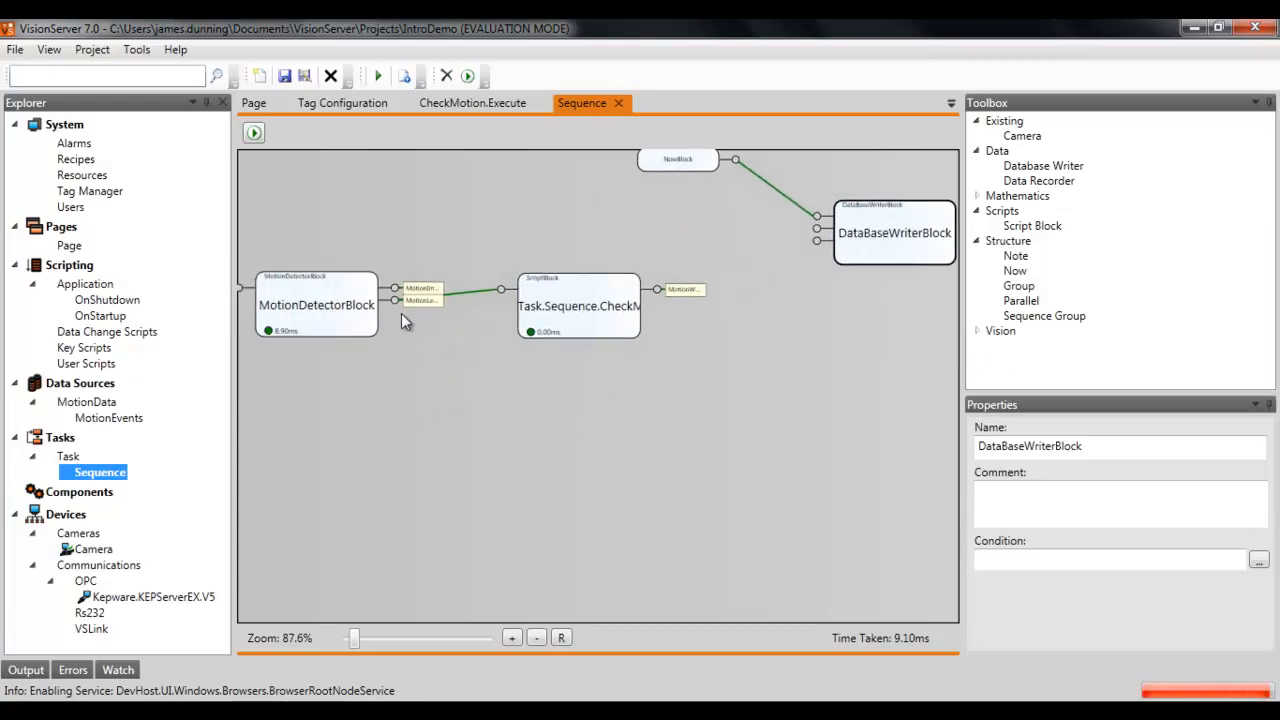
drag(395, 300, 817, 243)
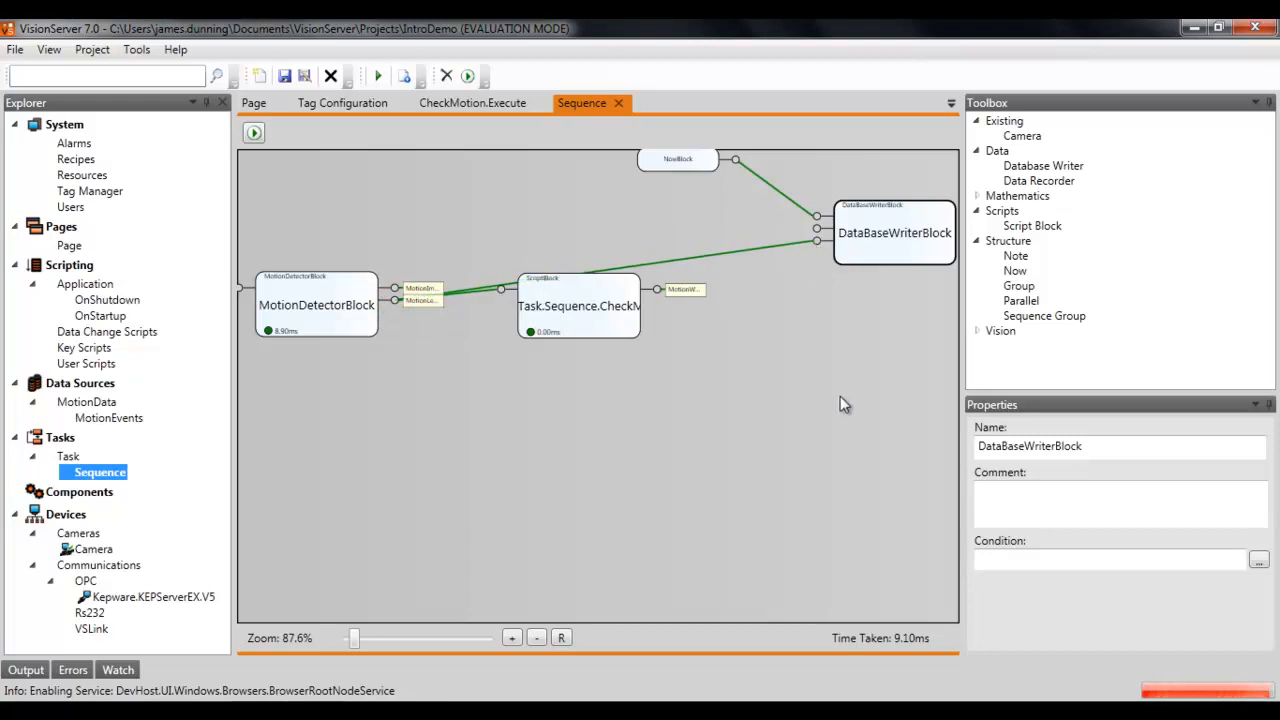
click(810, 403)
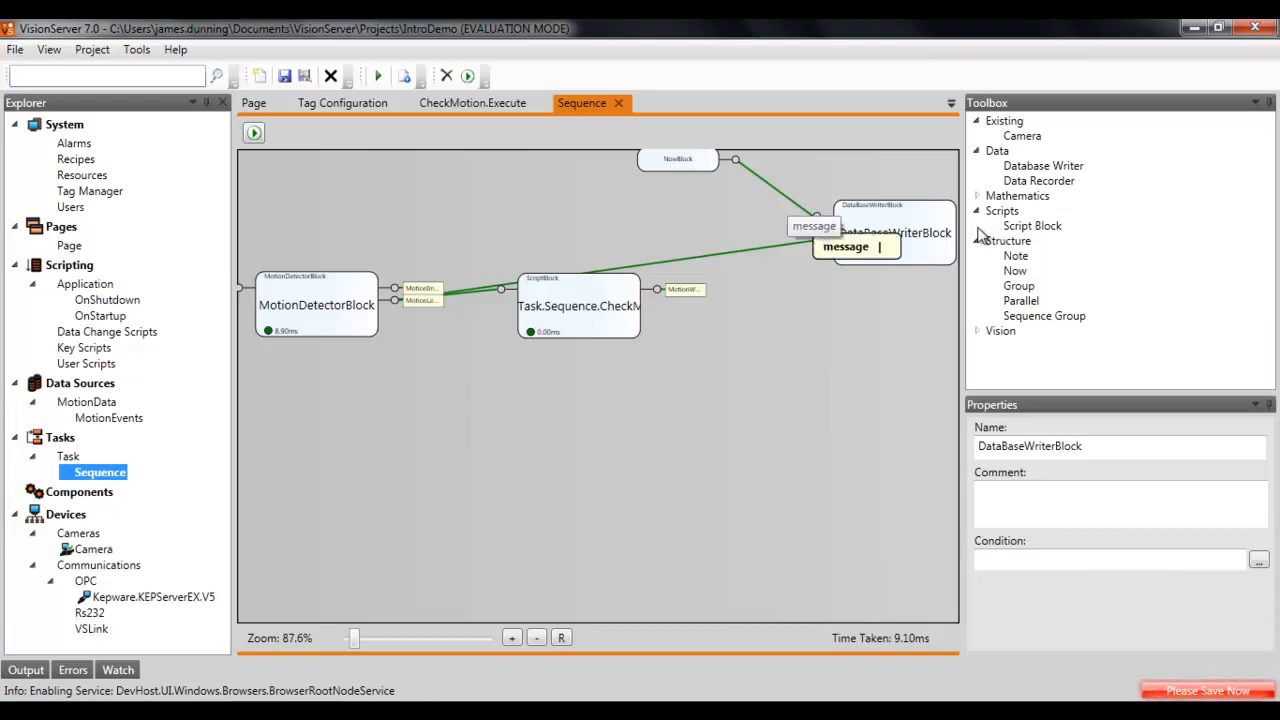
Step: Add a Script Block with return type String that returns "Motion Detected"
click(1055, 231)
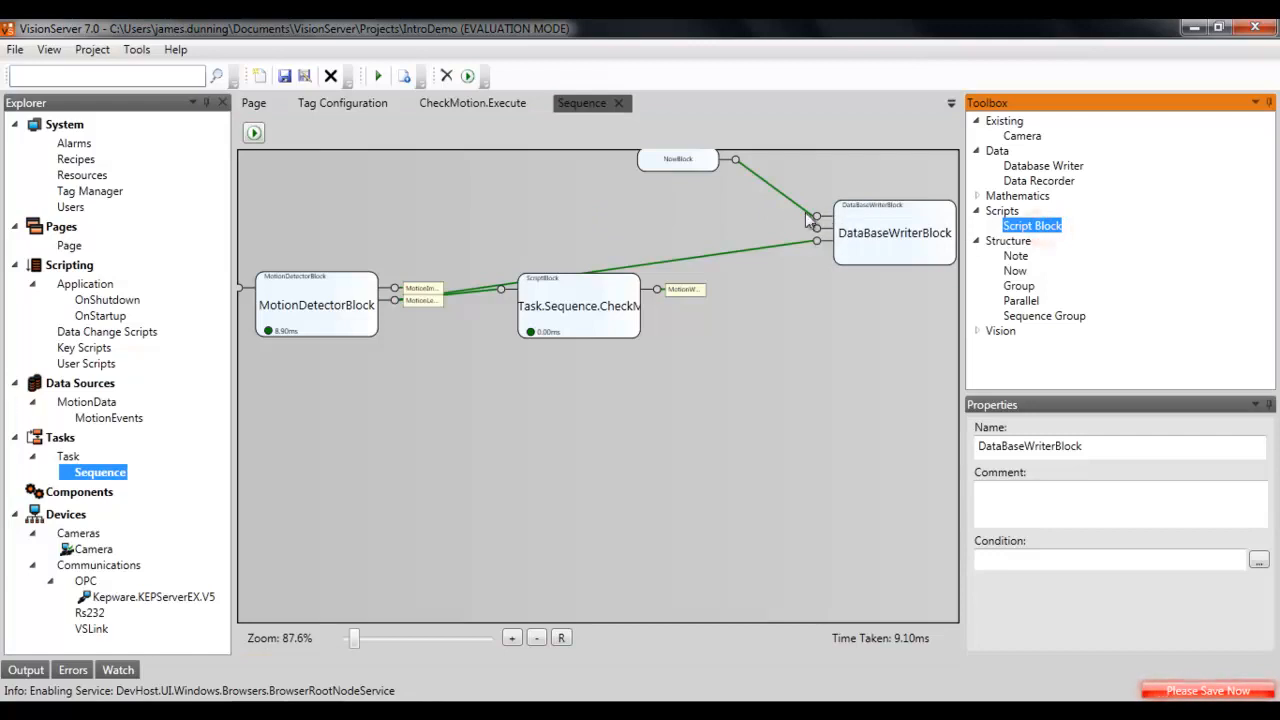
drag(1020, 230, 582, 206)
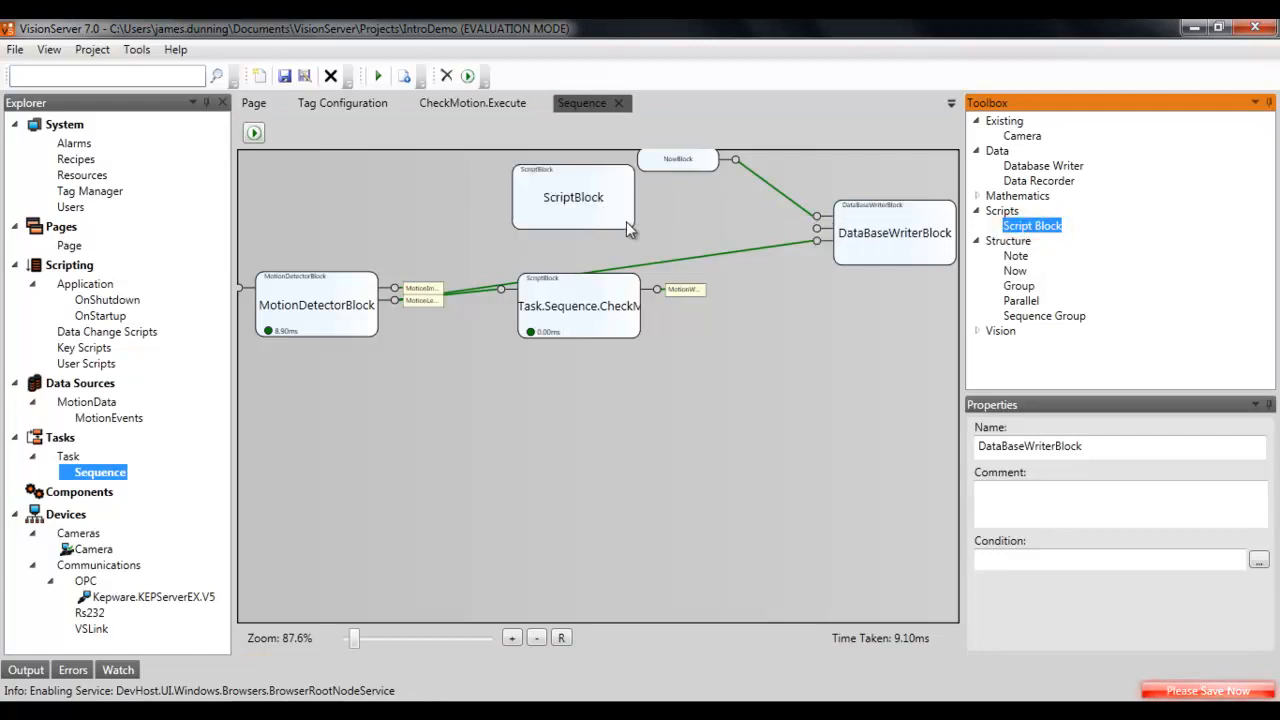
double_click(604, 216)
click(322, 317)
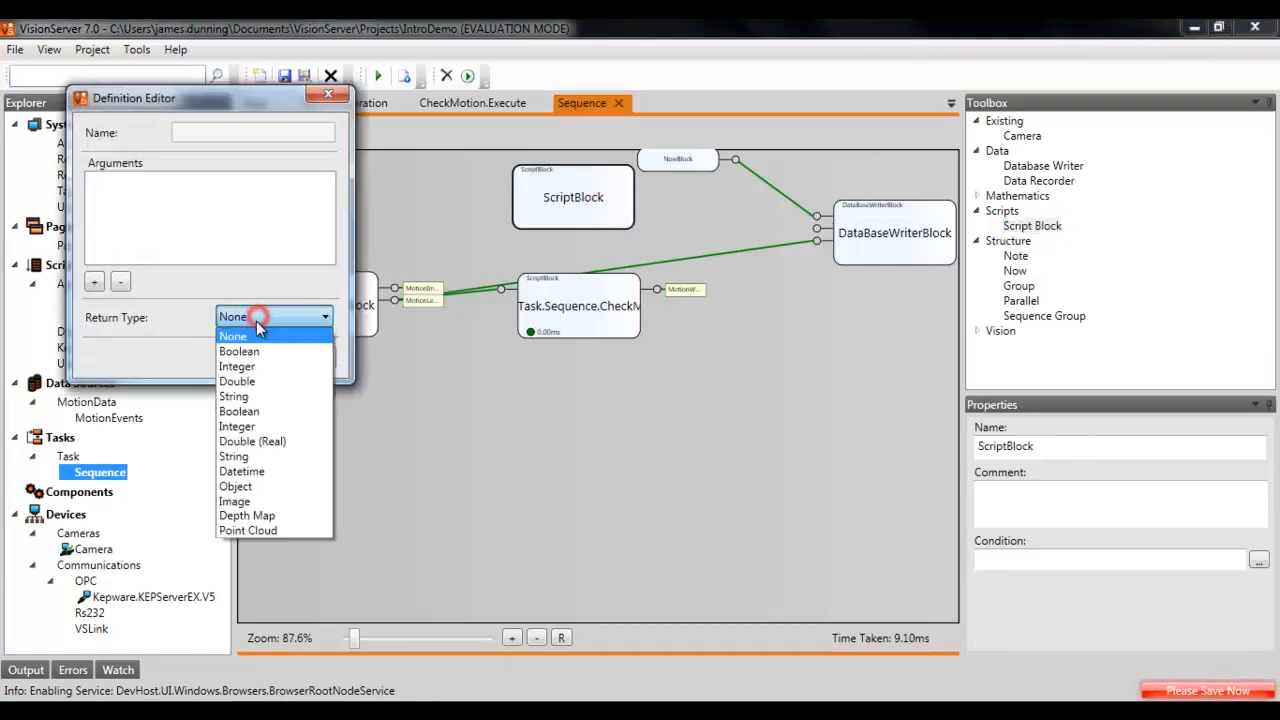
click(236, 396)
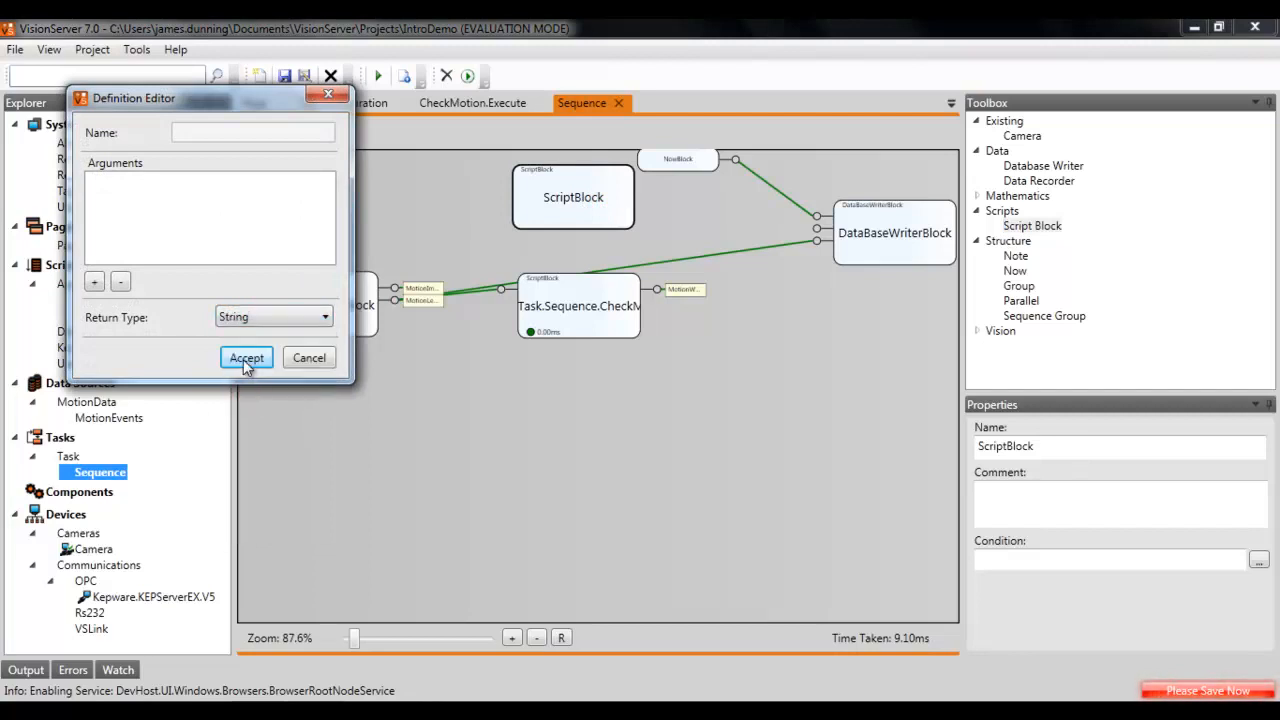
click(246, 359)
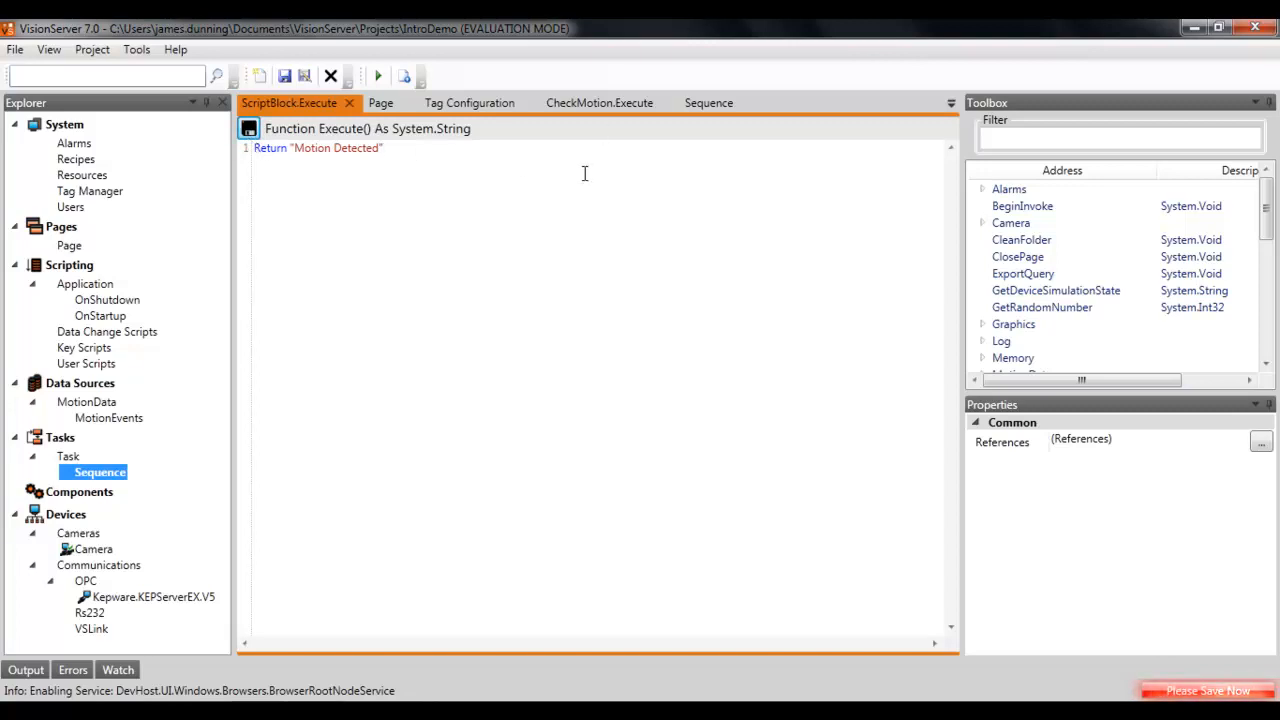
Step: Connect the new script block's output to the Database Writer's message input
click(709, 104)
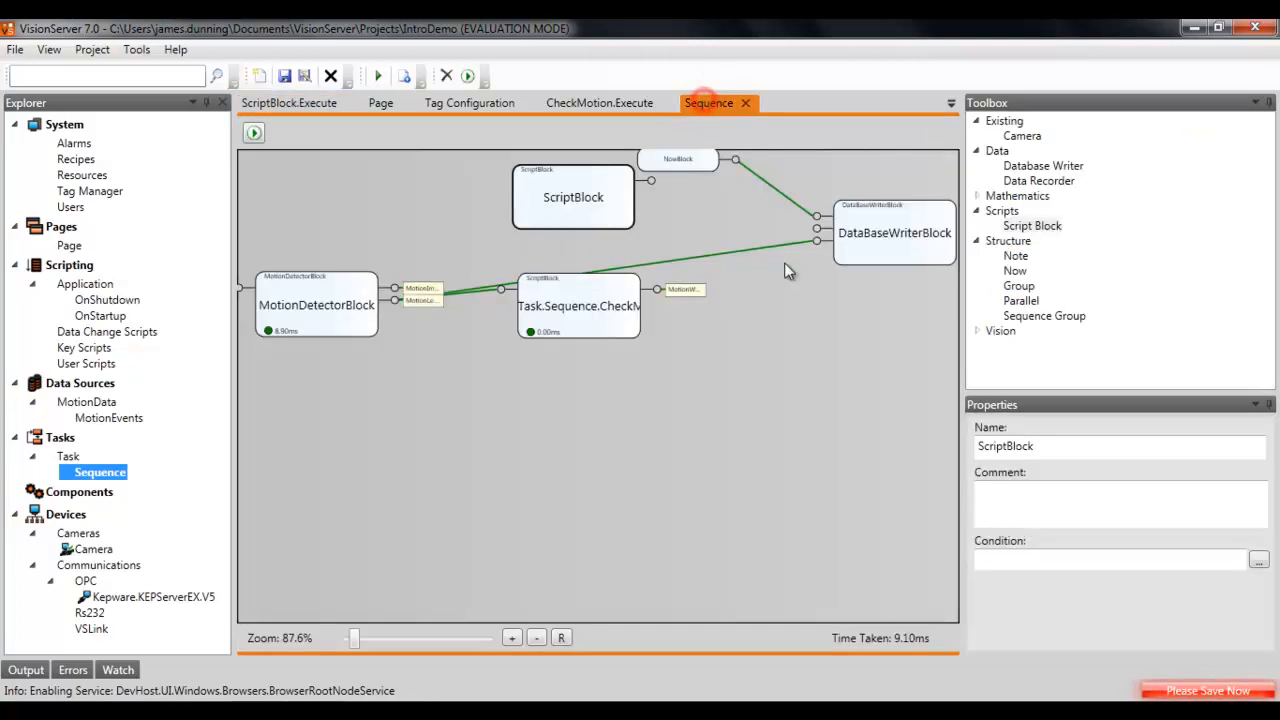
scroll(766, 333, down, 2)
drag(648, 206, 648, 167)
drag(598, 245, 778, 262)
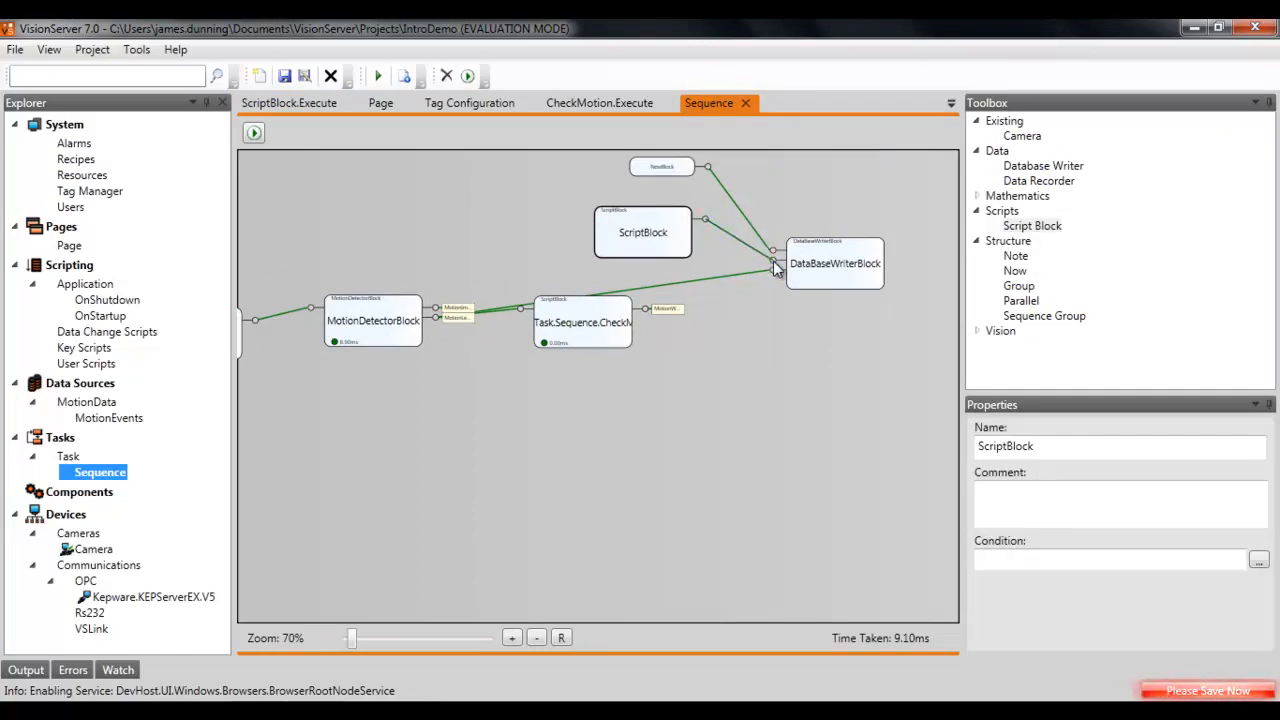
Step: Group the Now, Script and Database Writer blocks into one group region
scroll(846, 373, down, 2)
drag(611, 263, 760, 263)
drag(490, 227, 642, 255)
drag(487, 182, 598, 212)
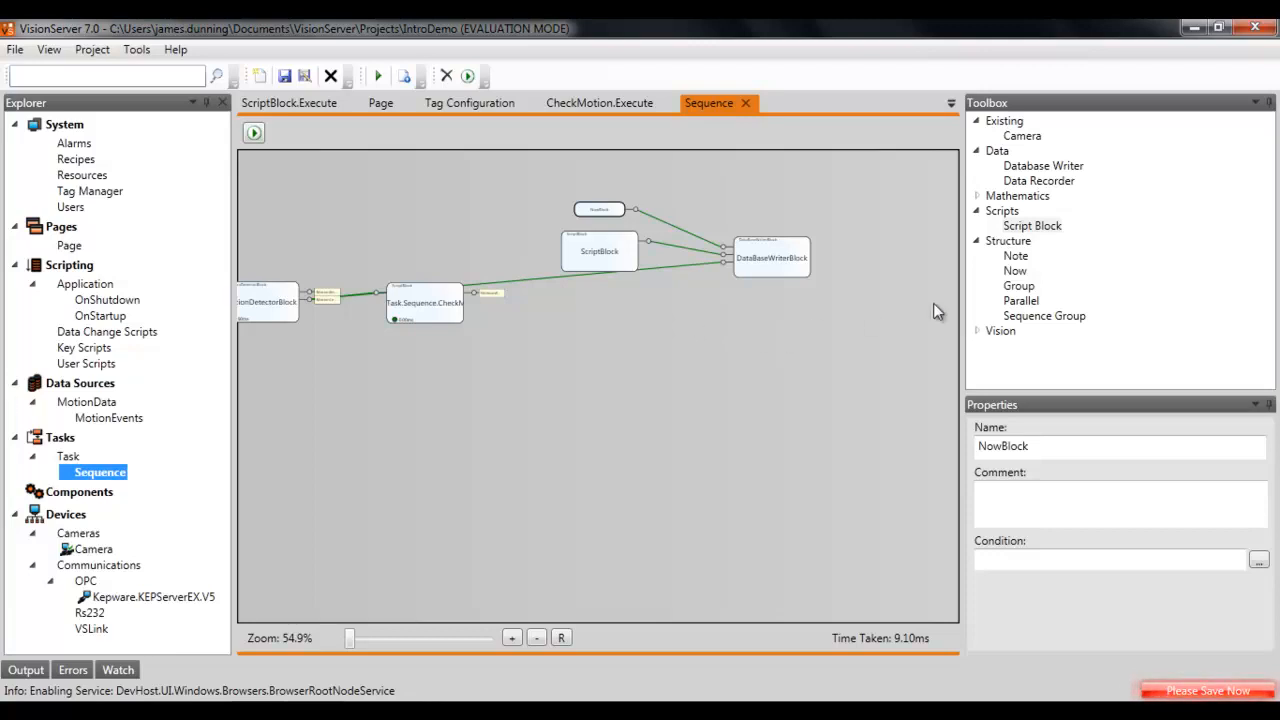
drag(1014, 287, 577, 197)
drag(651, 284, 832, 302)
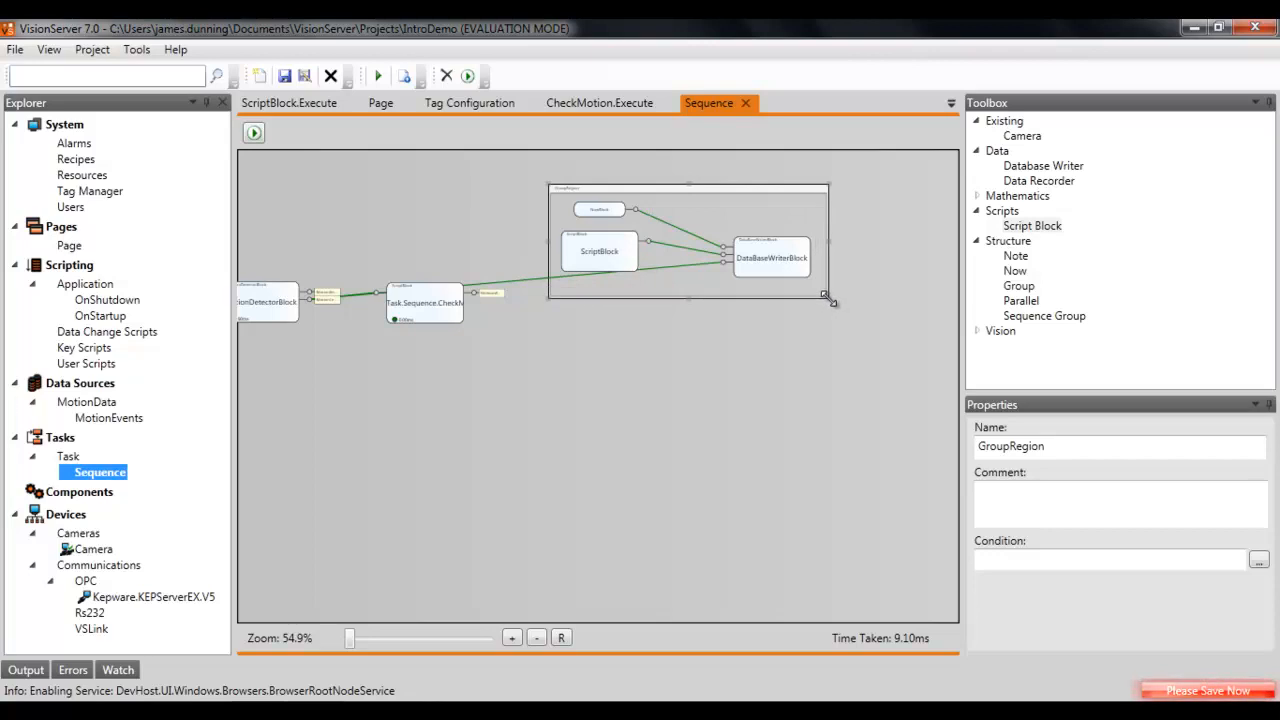
Step: Set the group region's condition to $MotionWarning using the expression builder
click(988, 558)
click(990, 558)
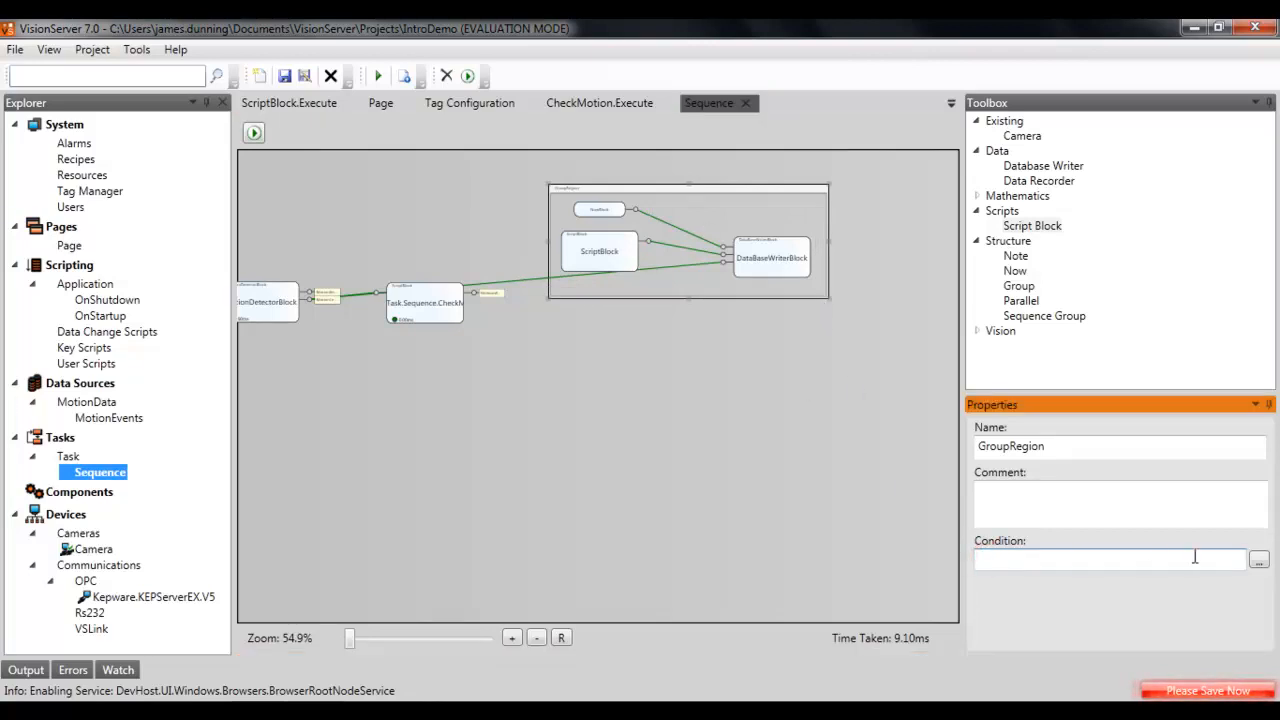
click(1258, 560)
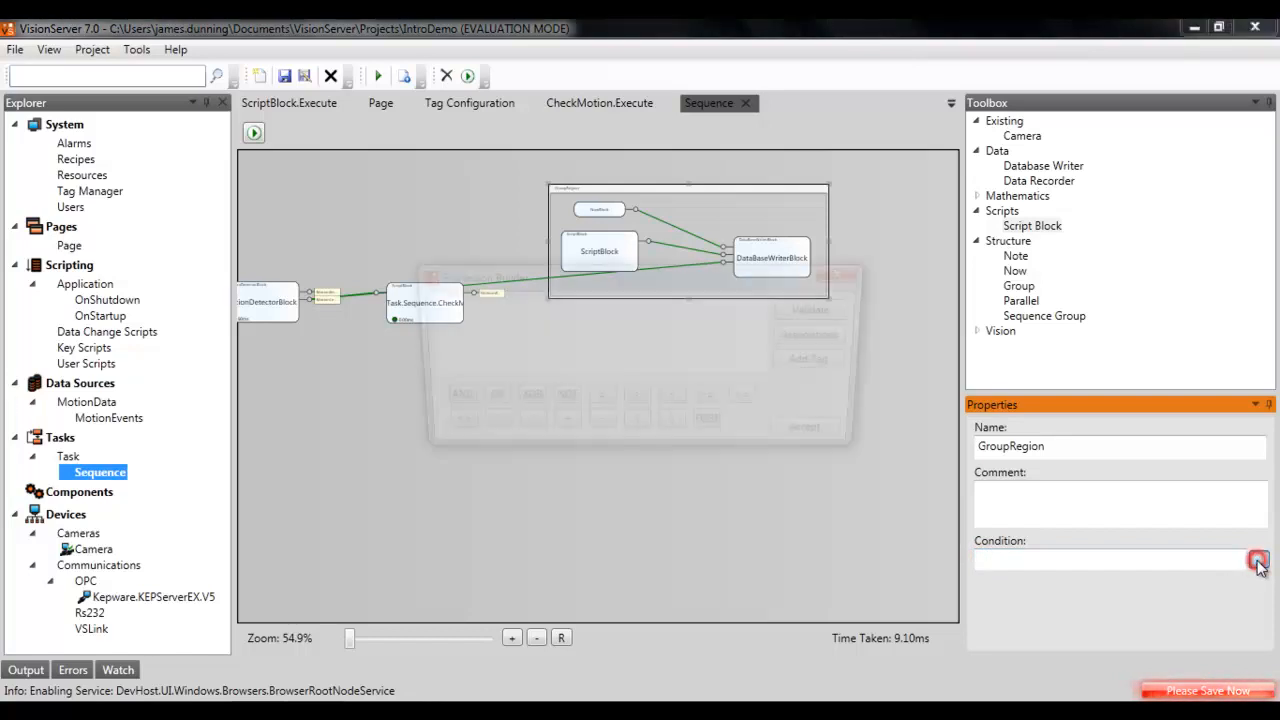
click(633, 352)
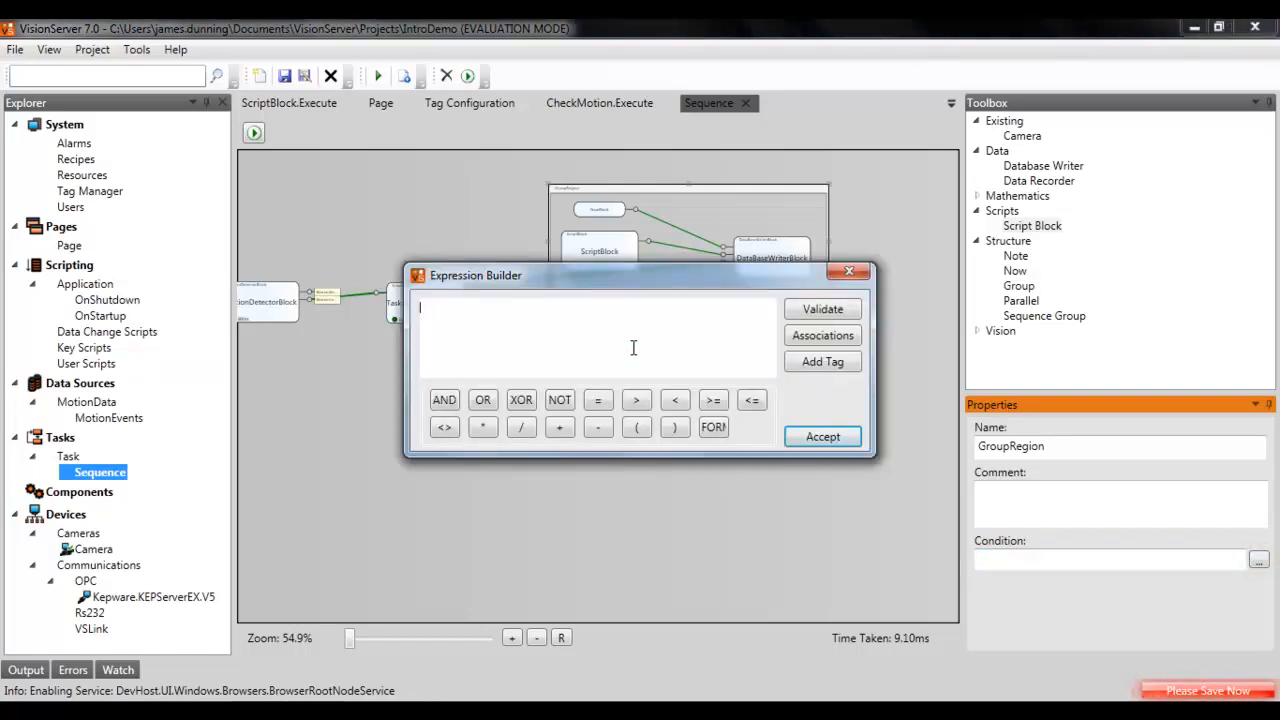
text($)
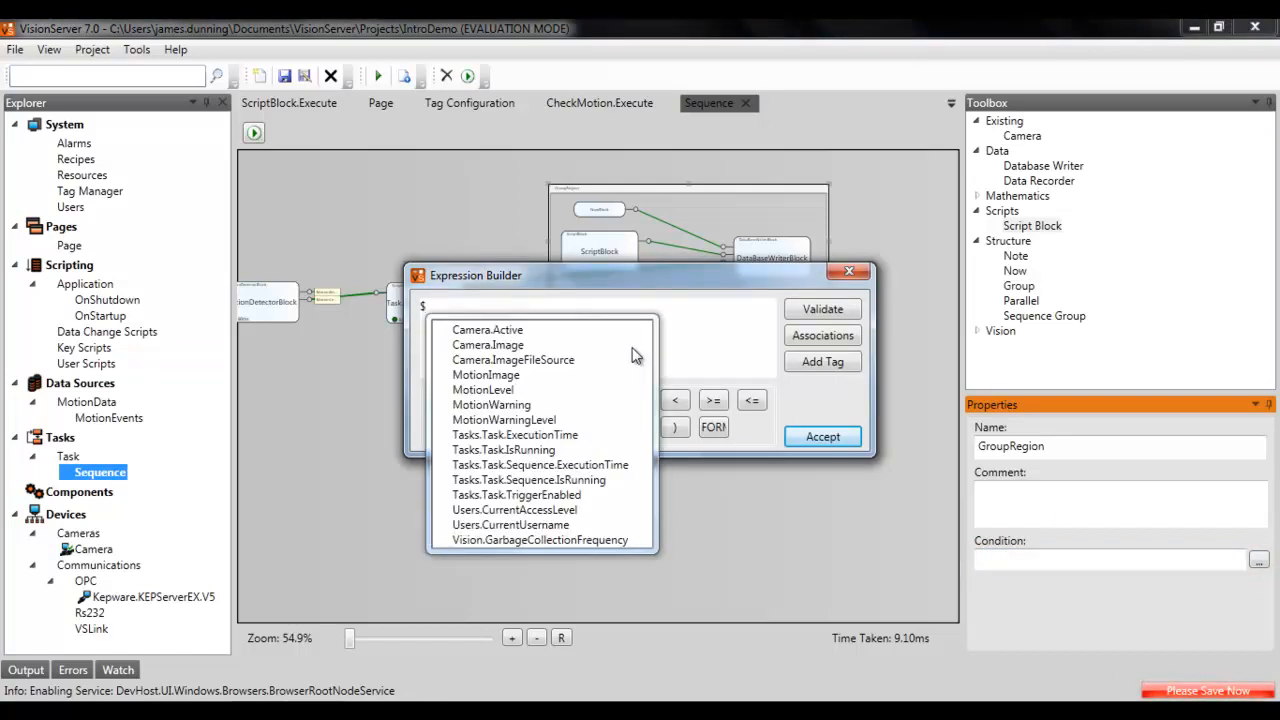
click(542, 407)
click(804, 437)
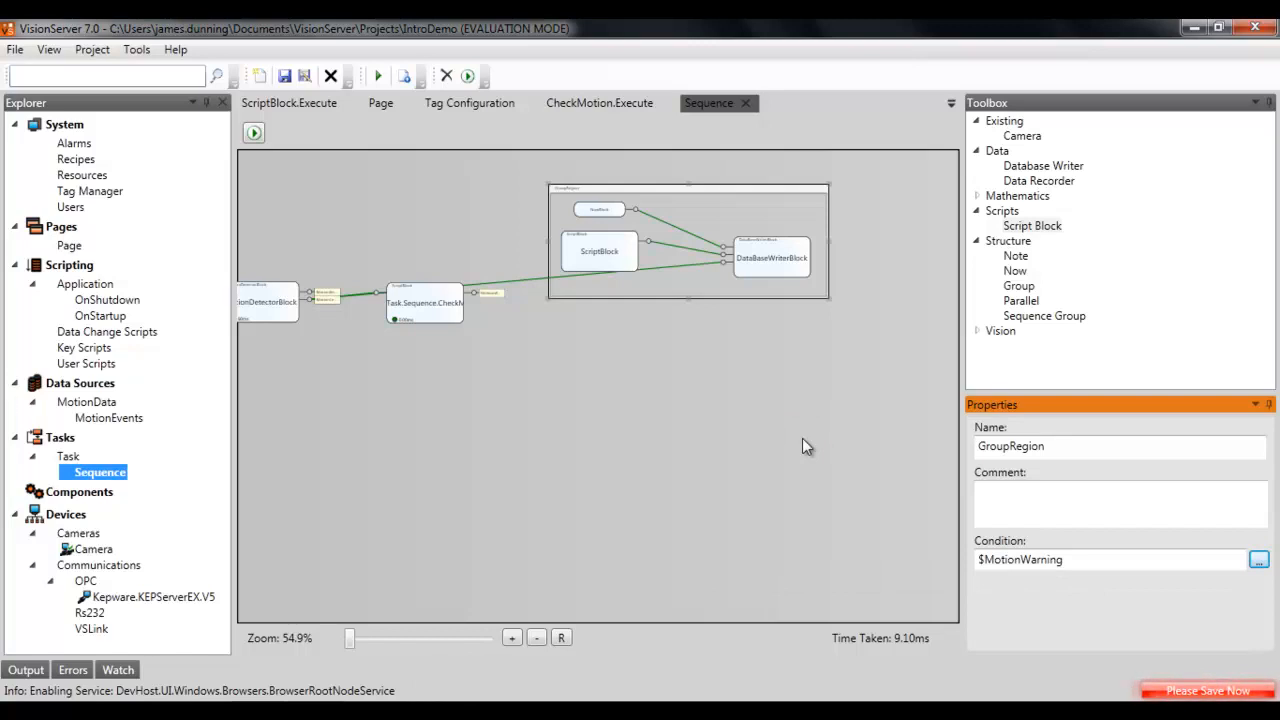
click(697, 416)
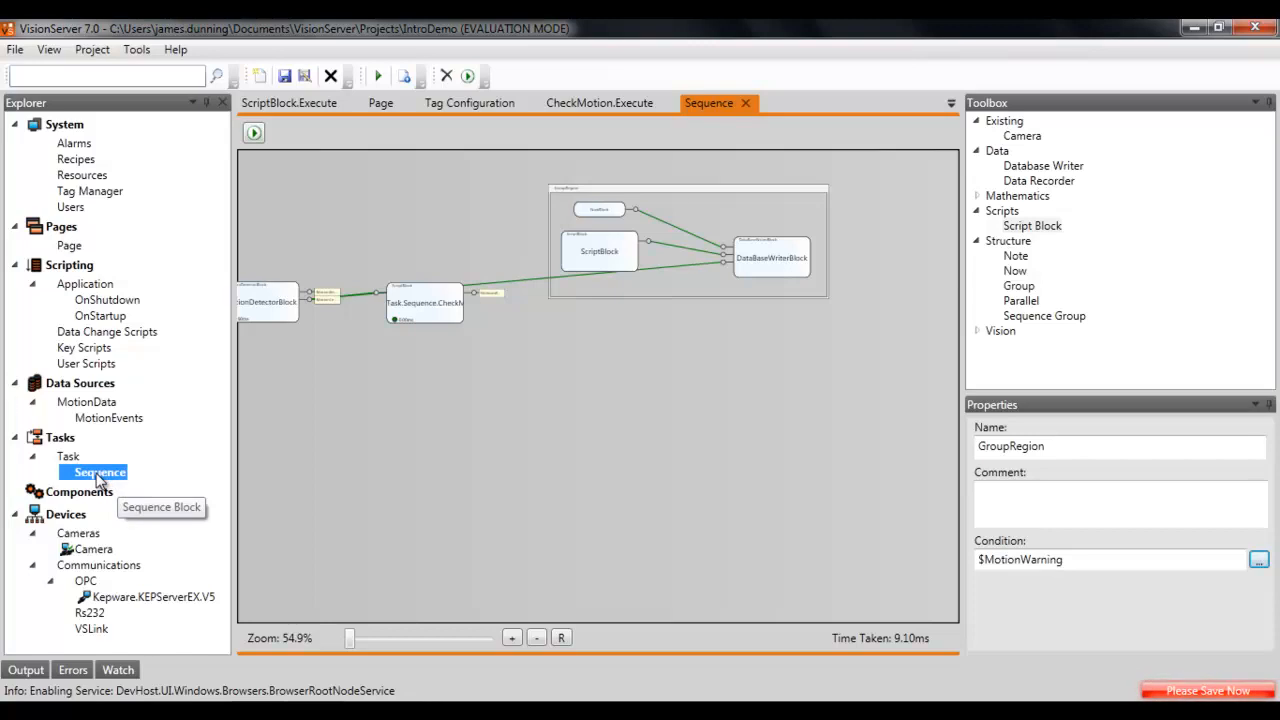
Step: Create a query named GetRecent on the MotionEvents table with the text SELECT * FROM #TABLE ORDER BY time DESC
click(110, 420)
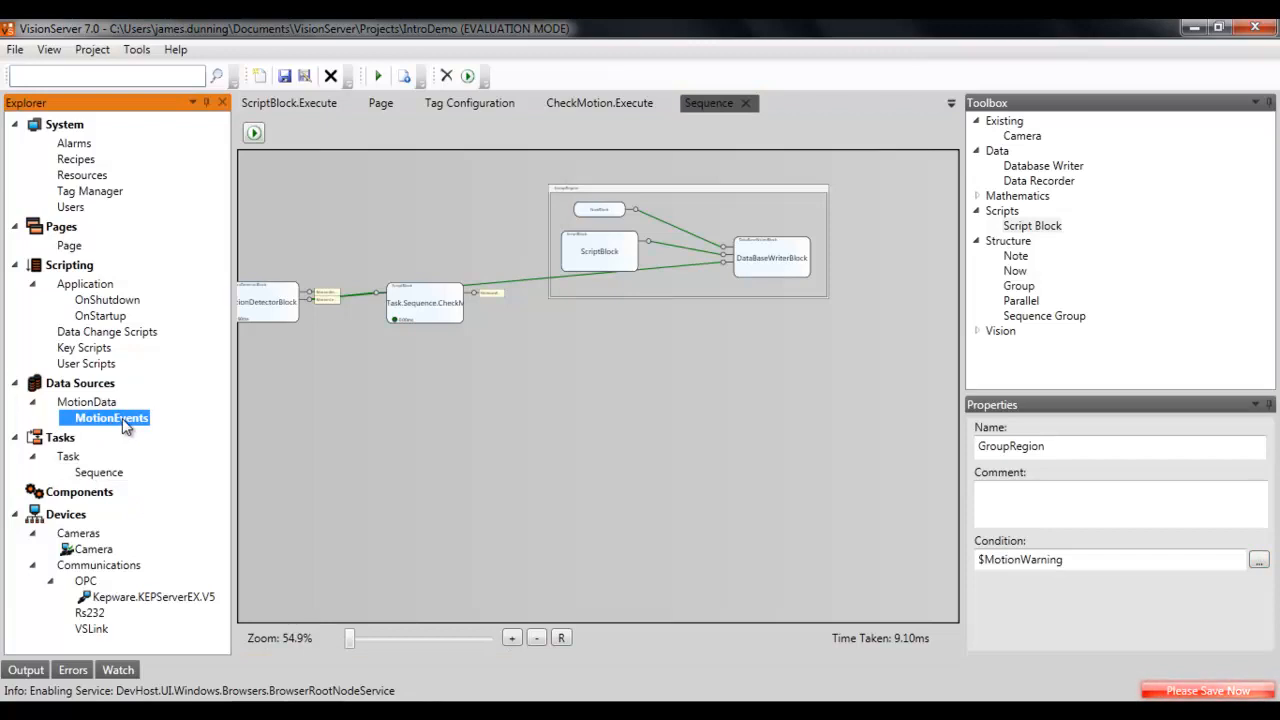
right_click(122, 418)
click(155, 470)
click(450, 250)
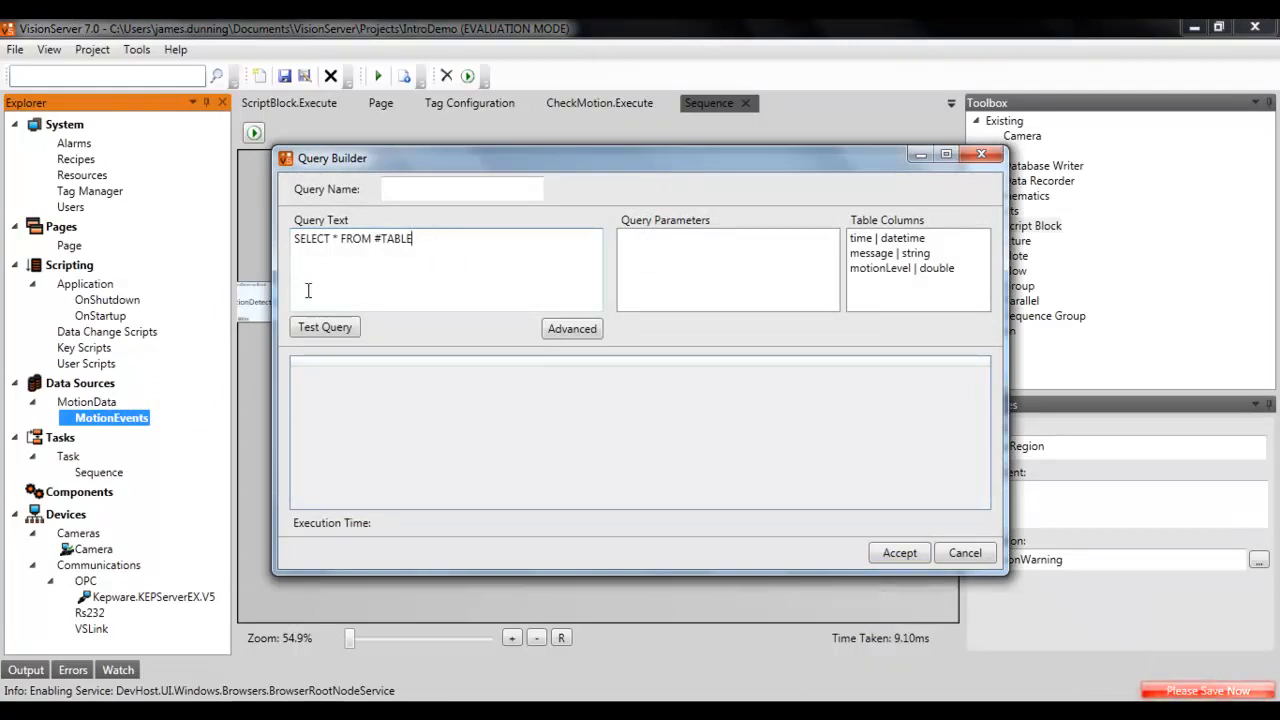
triple_click(443, 243)
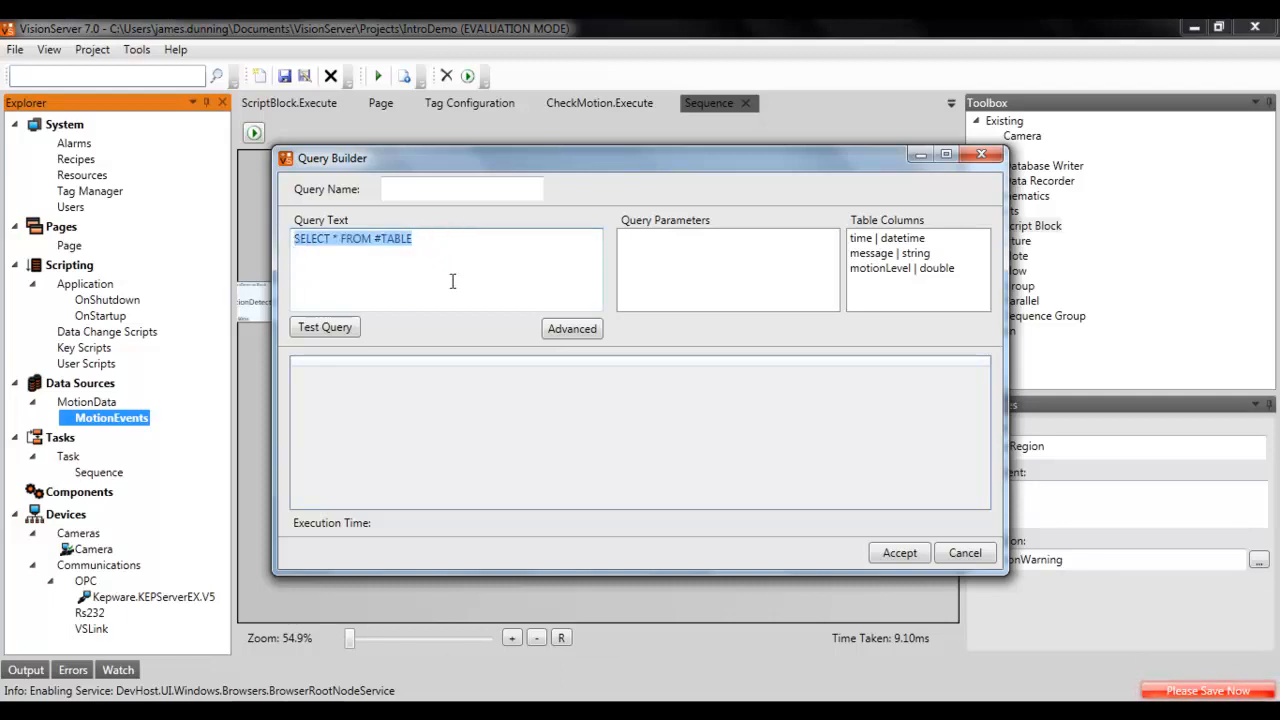
click(462, 243)
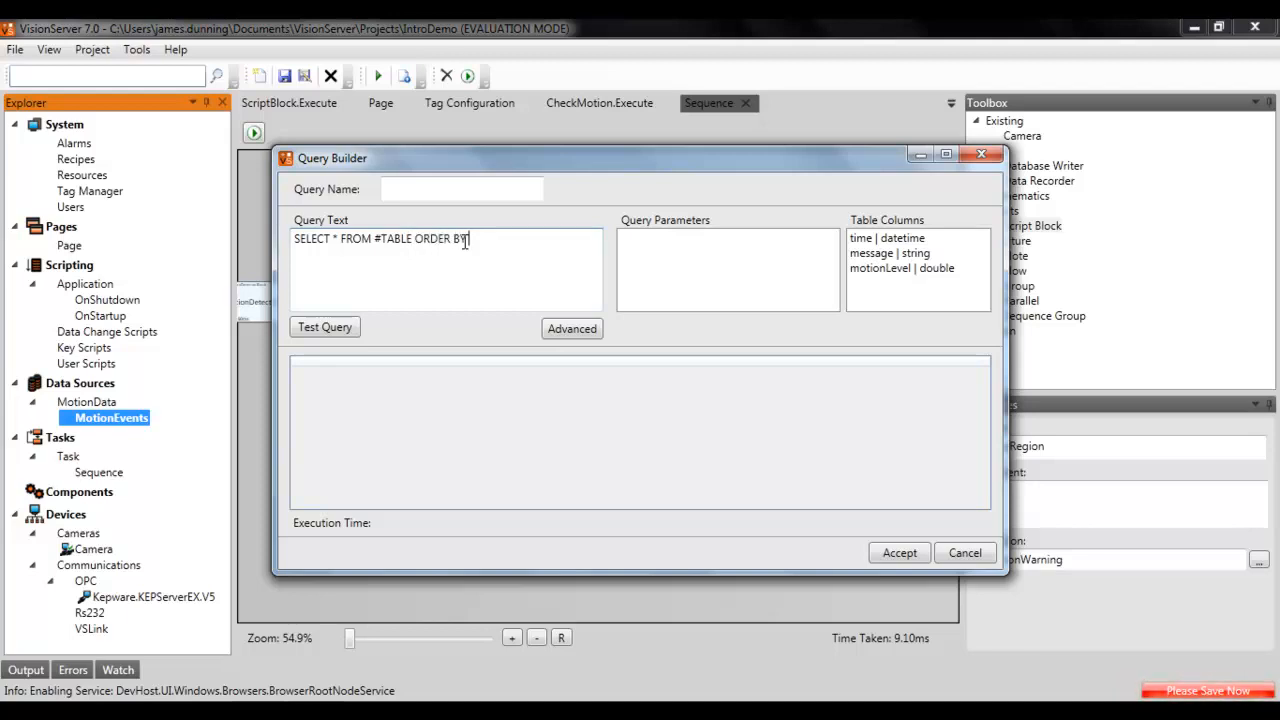
text(ime DESC)
click(466, 192)
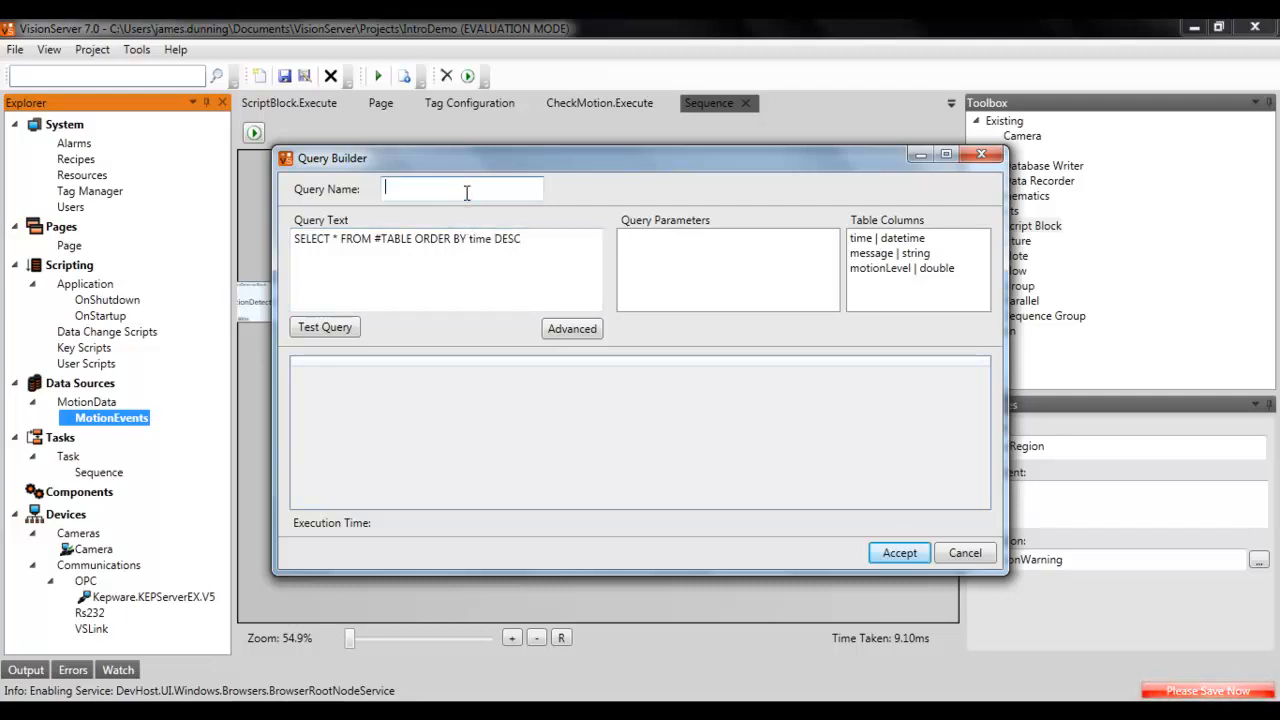
text(GetRecent)
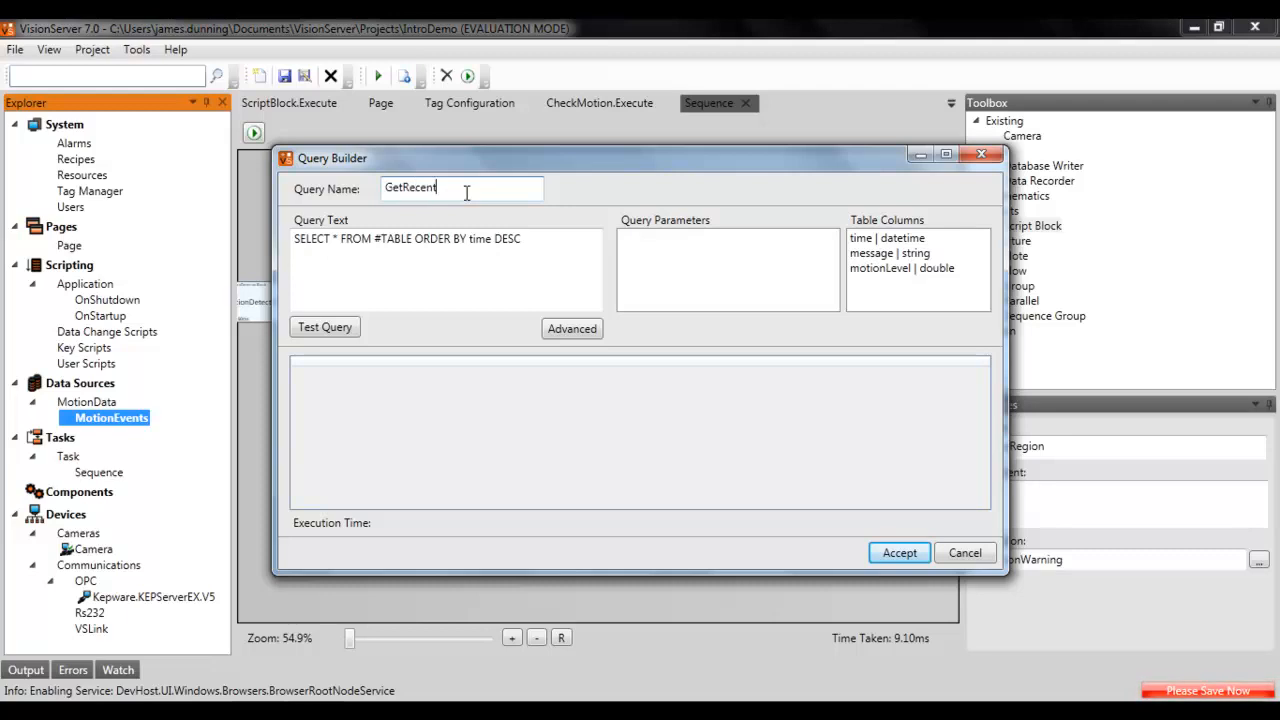
click(899, 556)
Step: Place a Table on the page below the camera view and widen it to about 473 by 300
click(118, 433)
click(366, 444)
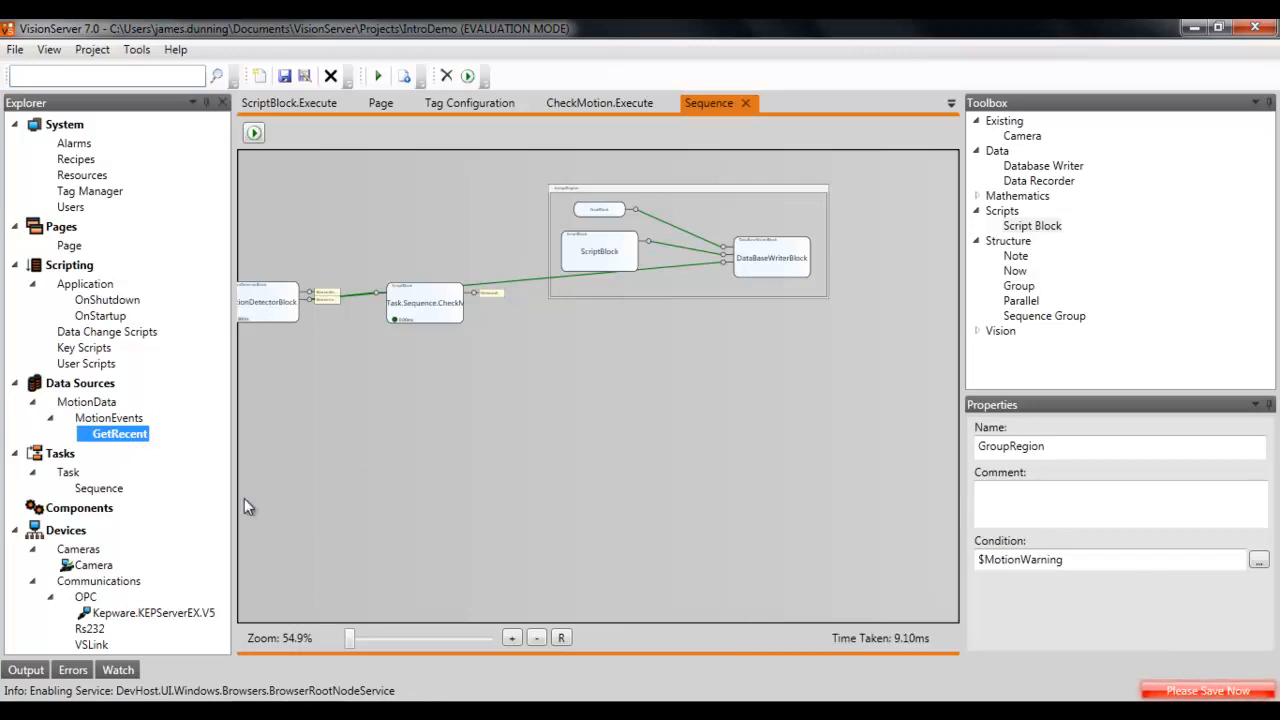
click(378, 104)
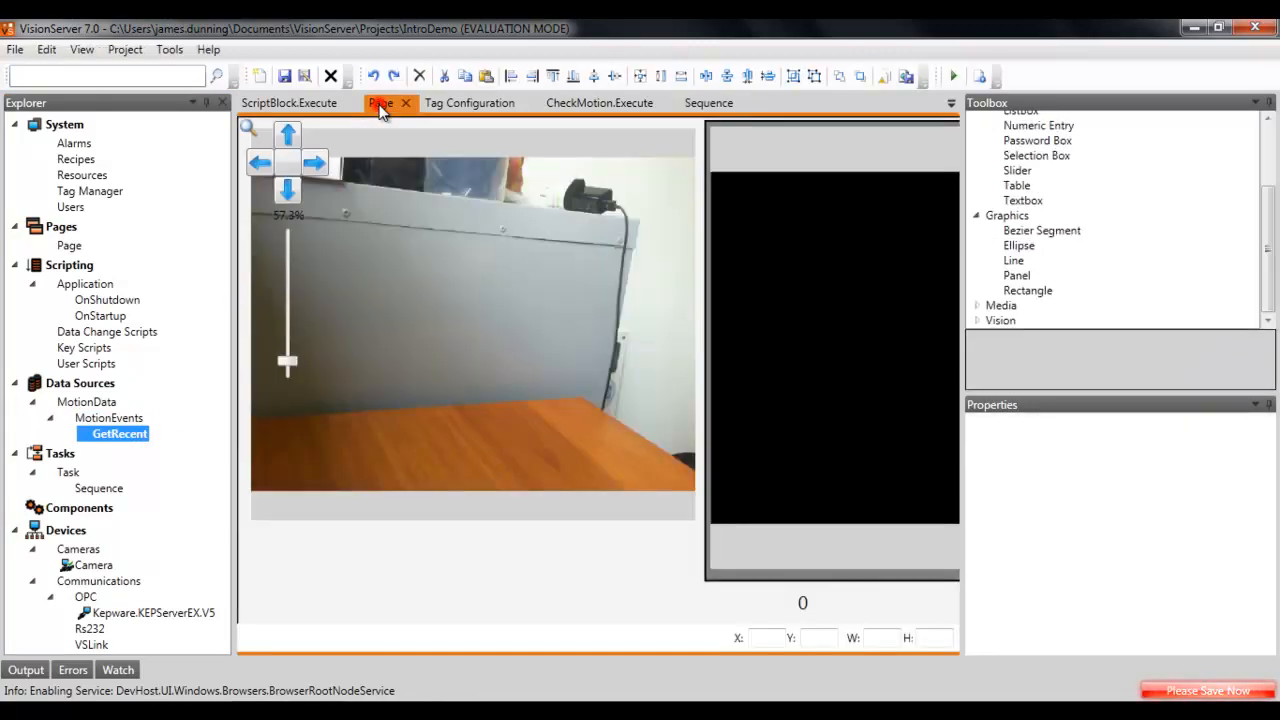
drag(598, 591, 532, 423)
scroll(655, 450, down, 2)
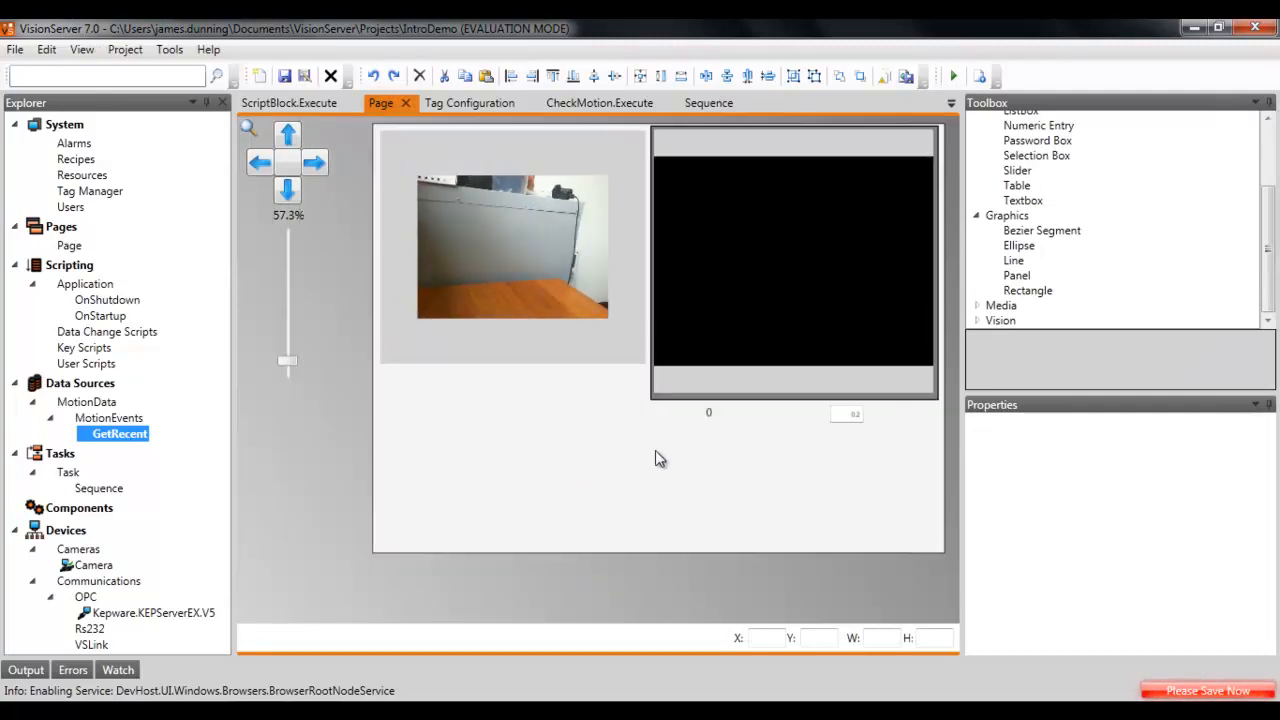
drag(1017, 171, 402, 414)
drag(500, 457, 480, 426)
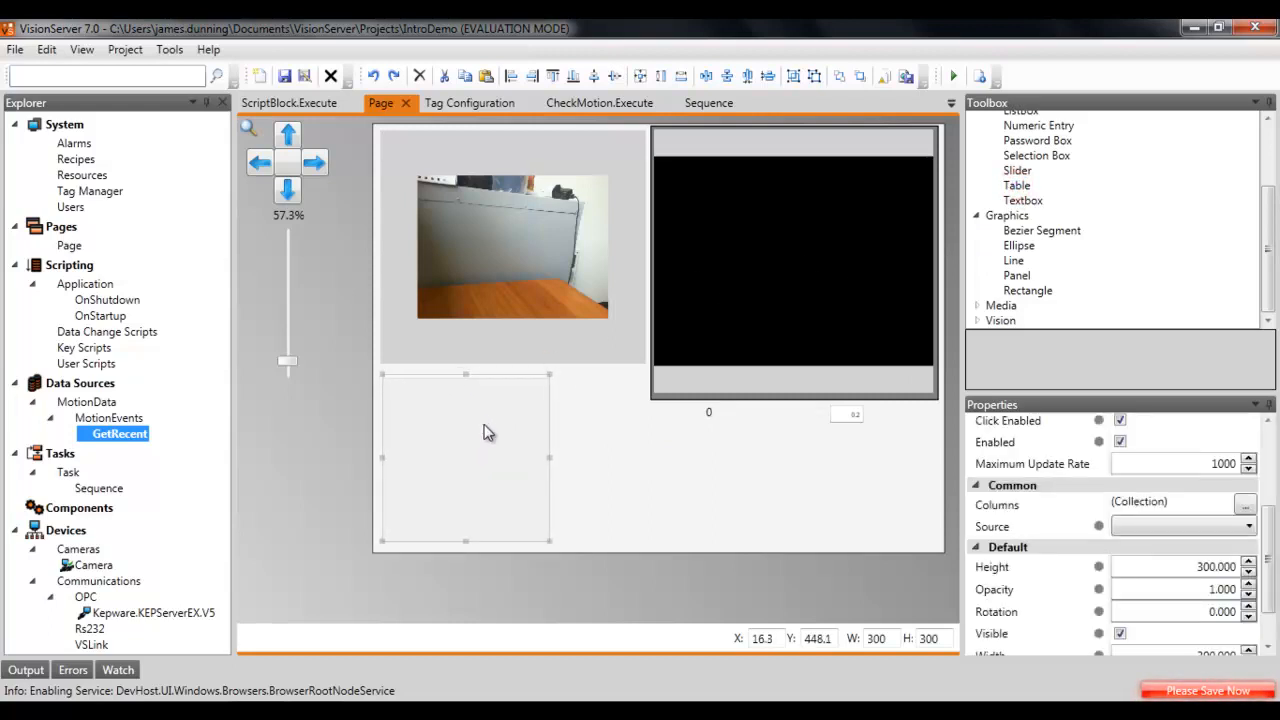
drag(549, 457, 650, 456)
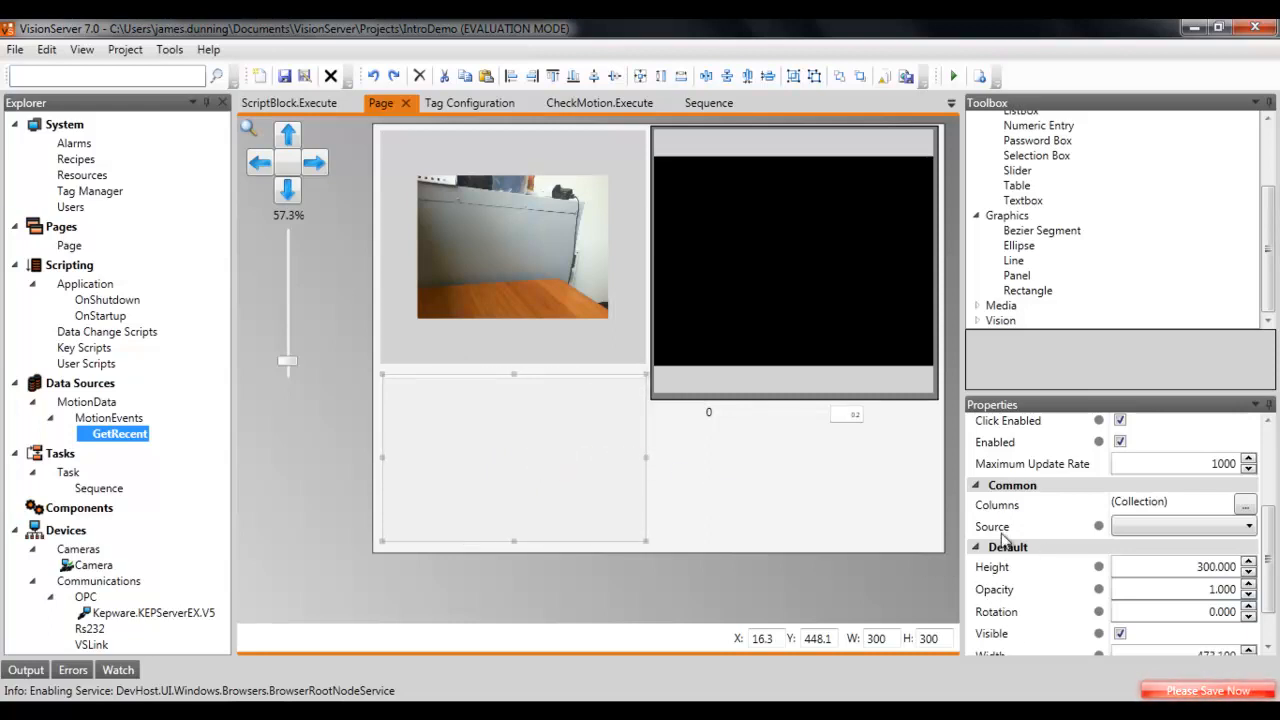
Step: Set the table's source to MotionData.MotionEvents.GetRecent
click(1001, 528)
click(1150, 530)
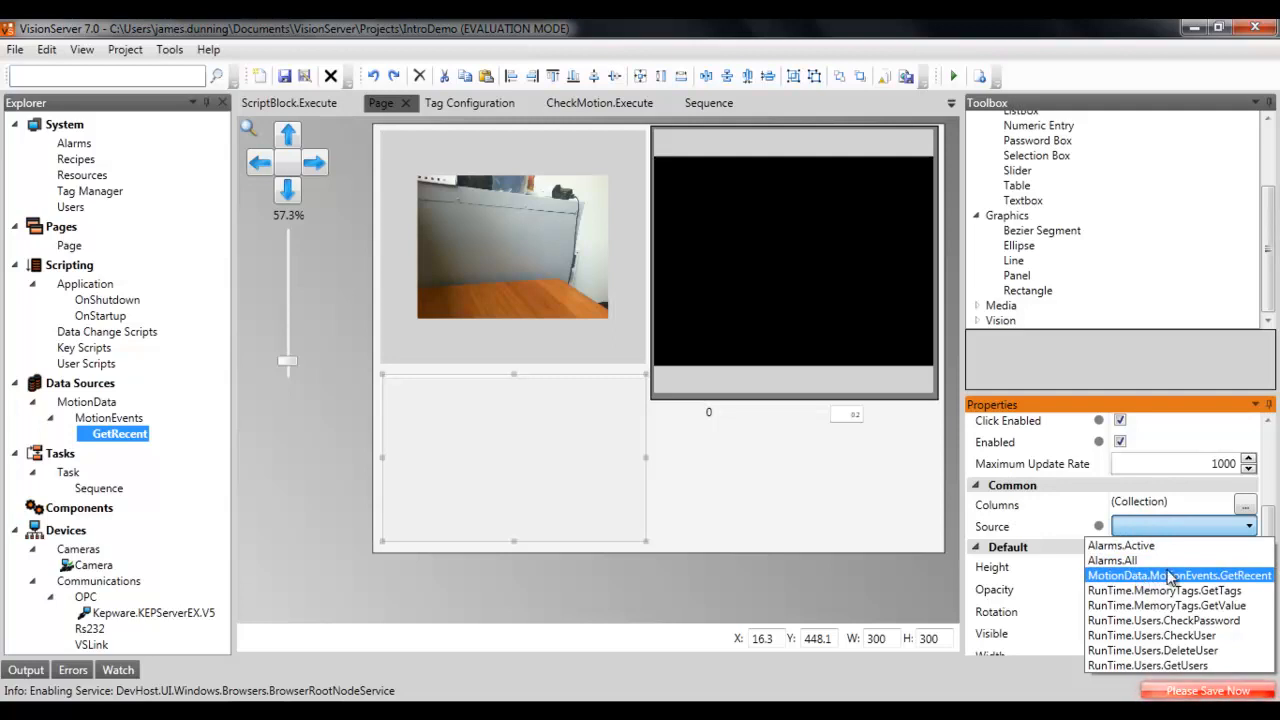
click(1167, 577)
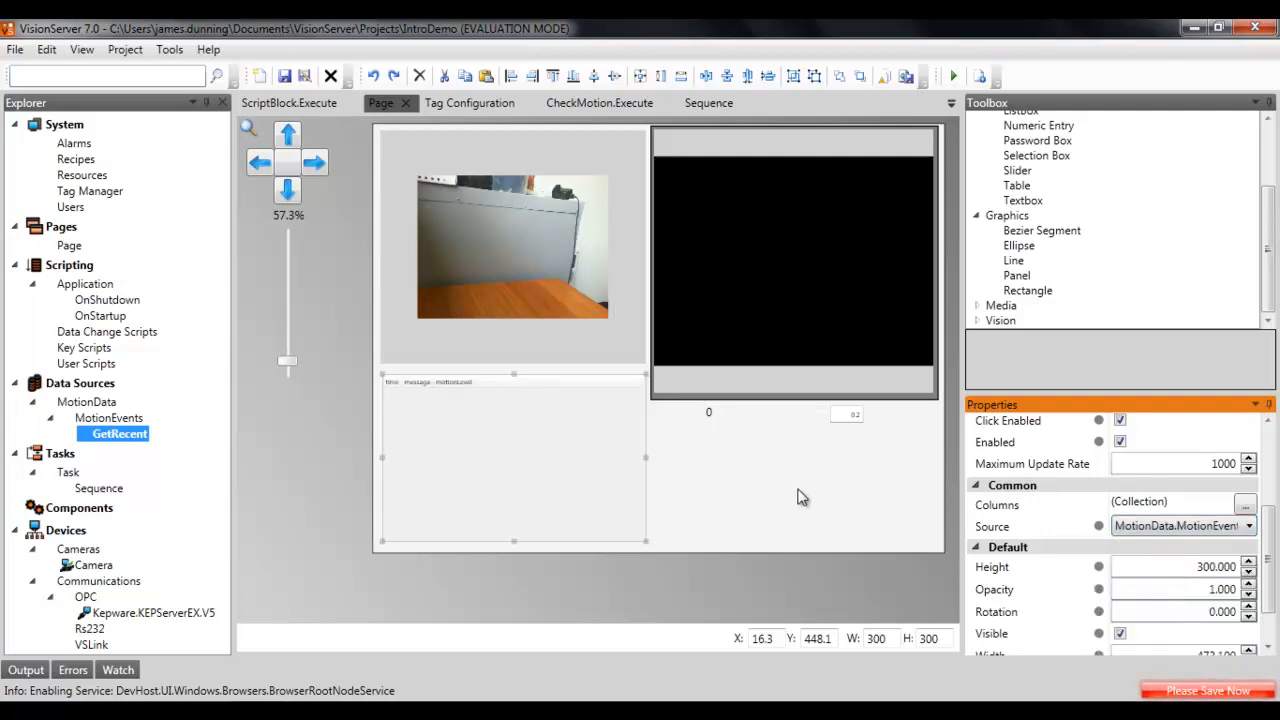
Step: Examine the table's column headers on the page and its column definitions in the collection editor
scroll(454, 416, up, 3)
drag(366, 387, 450, 420)
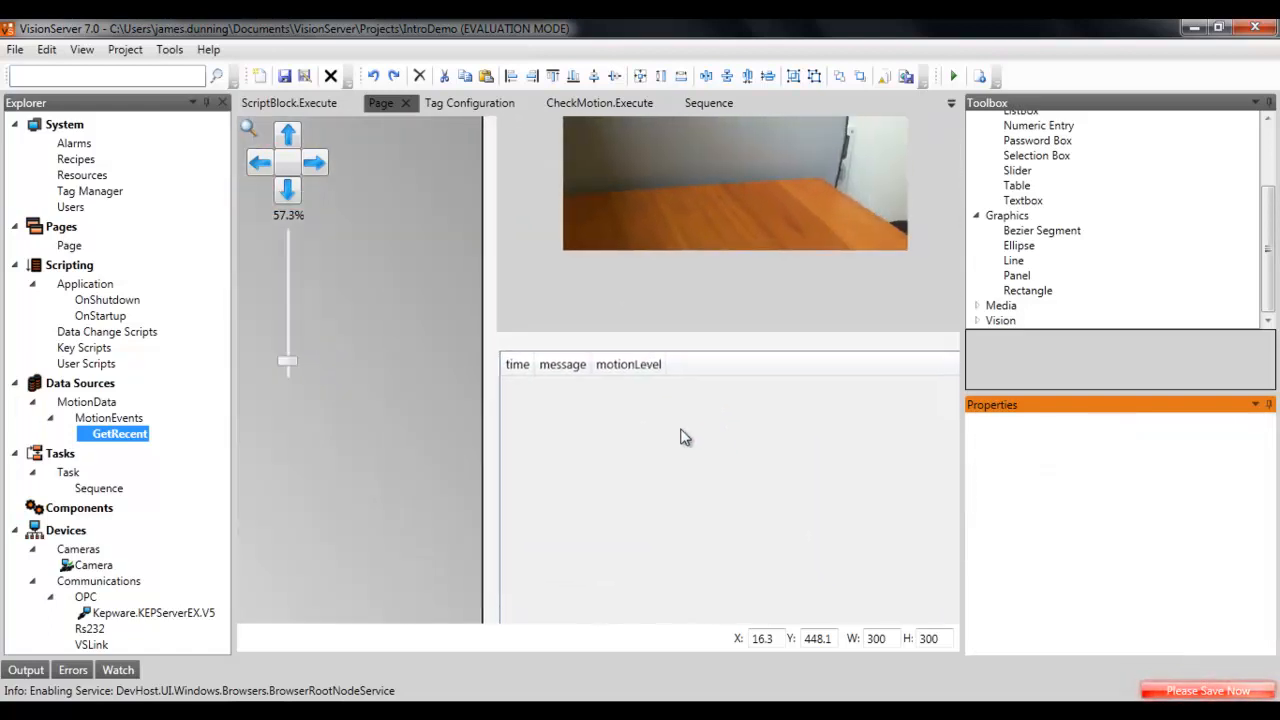
scroll(712, 431, up, 2)
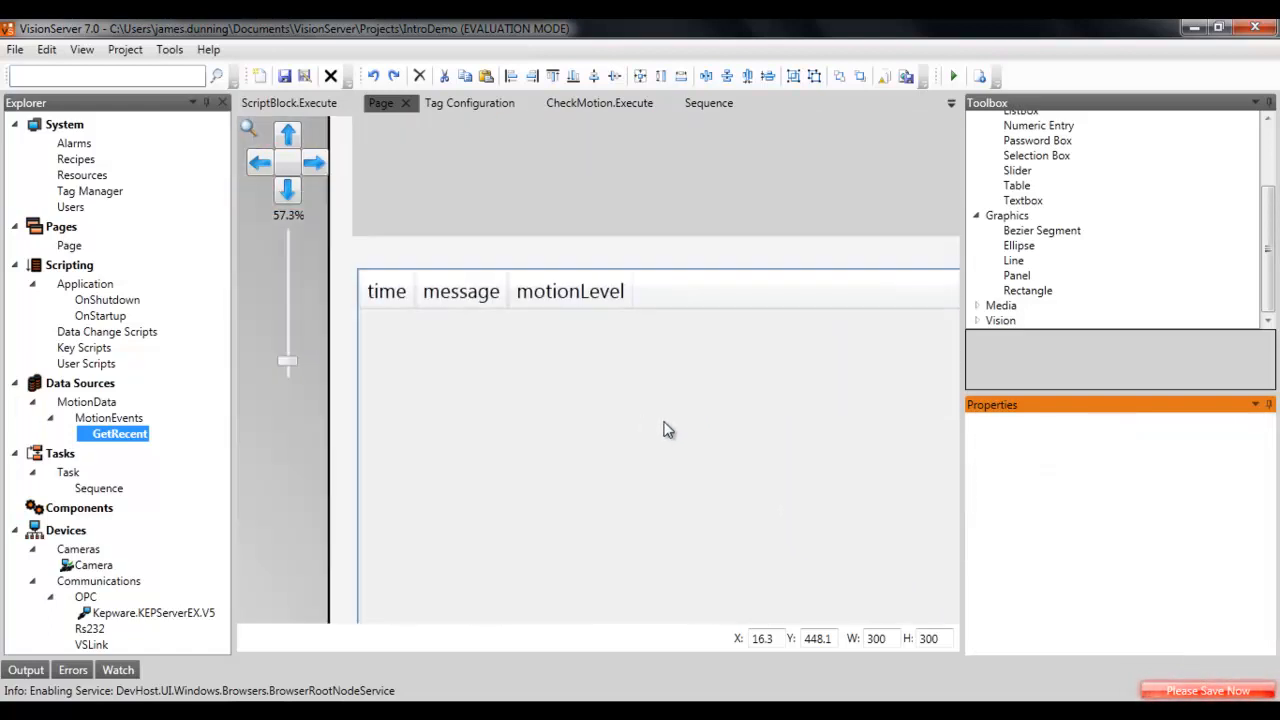
scroll(668, 430, down, 3)
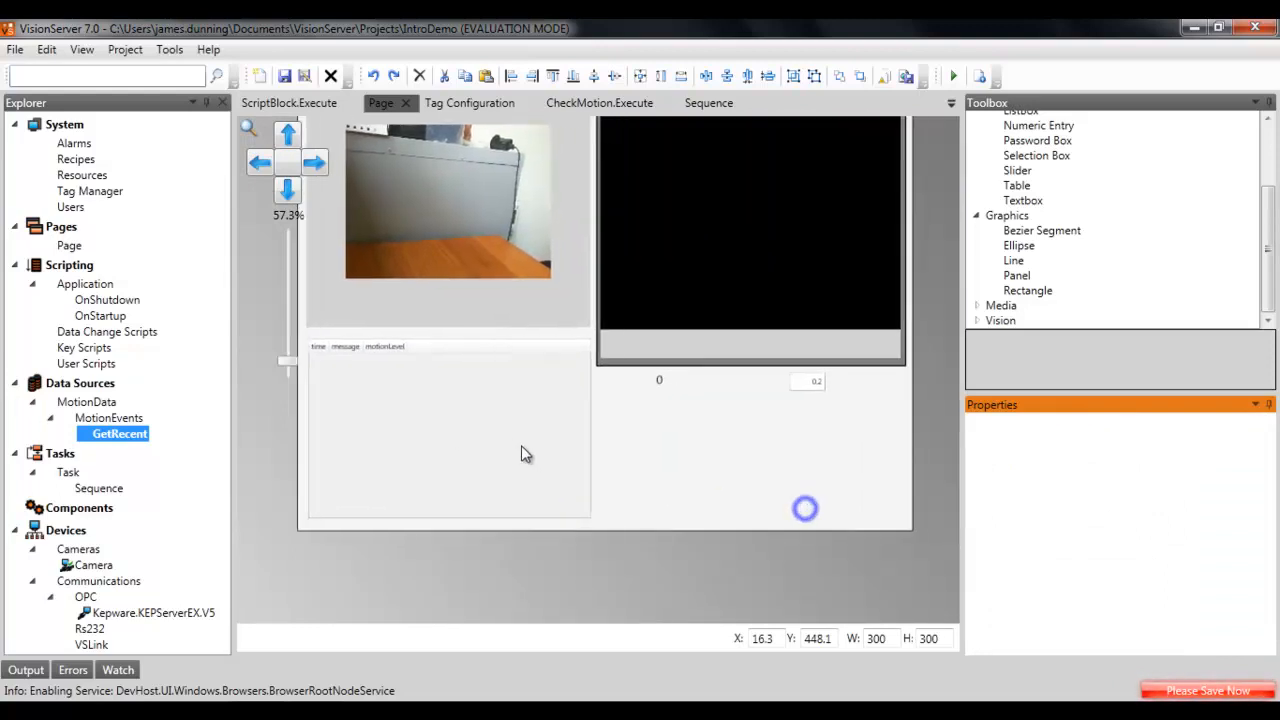
click(524, 474)
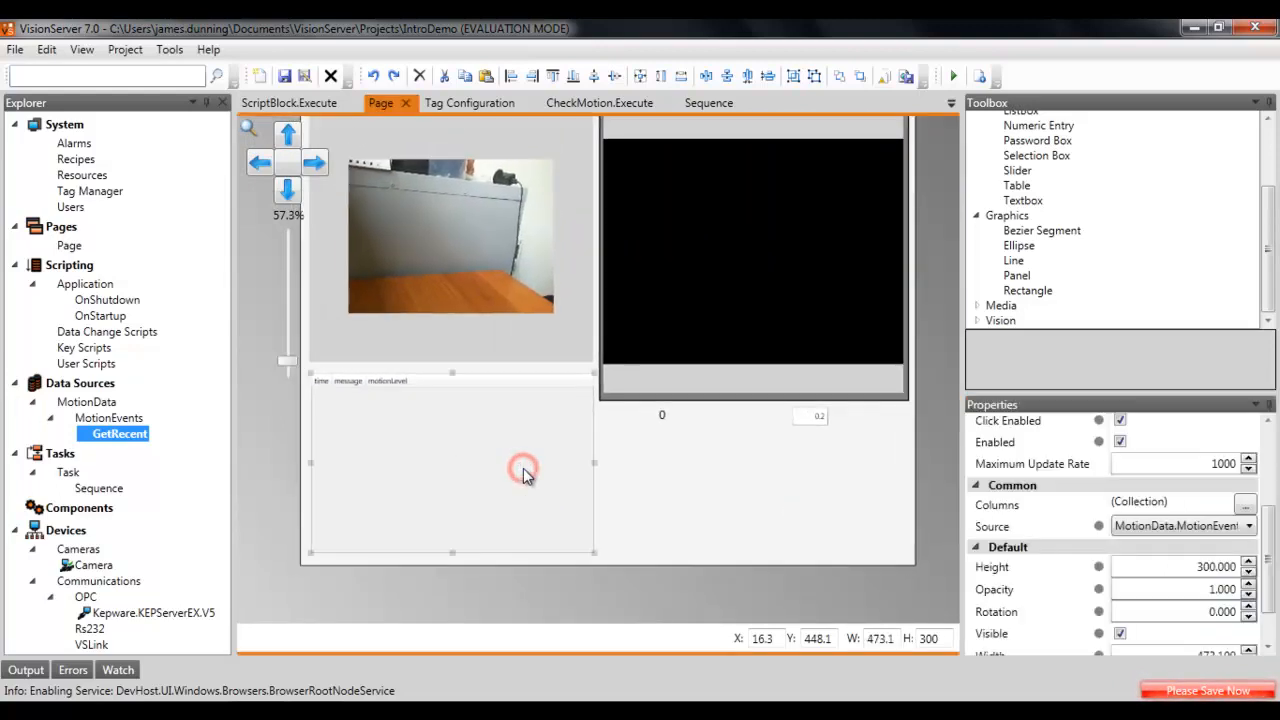
click(1244, 505)
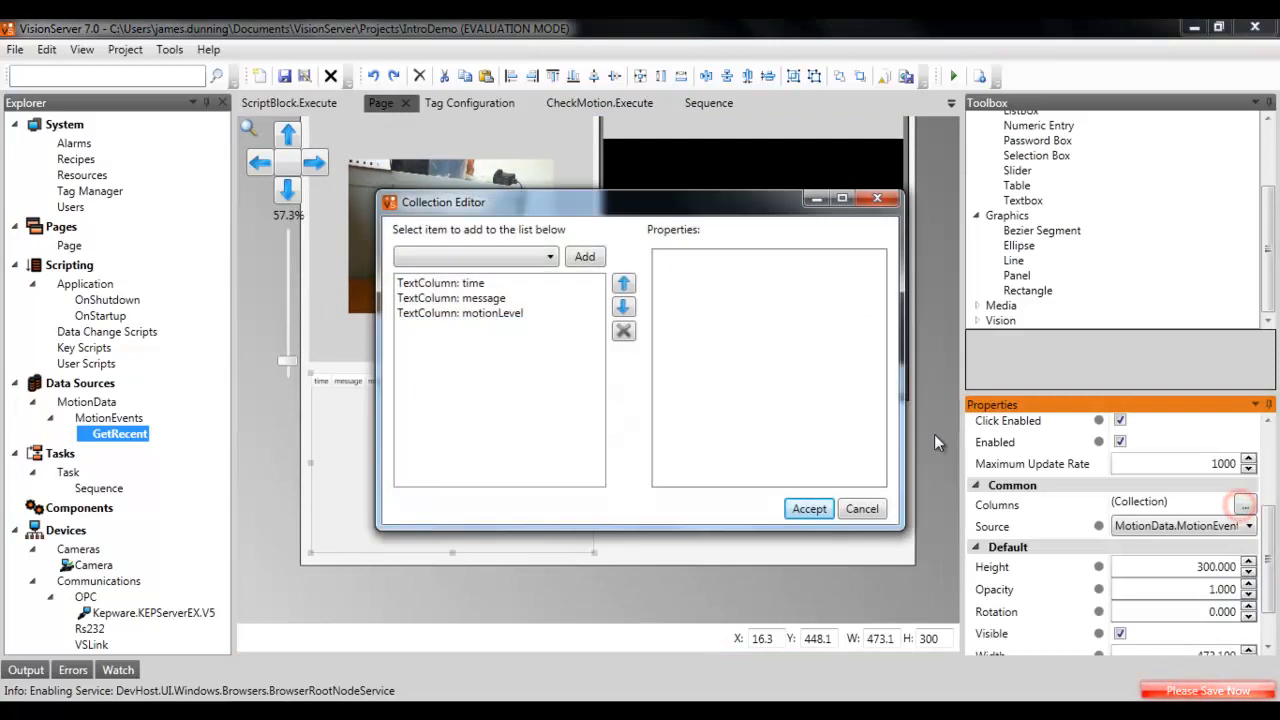
click(463, 283)
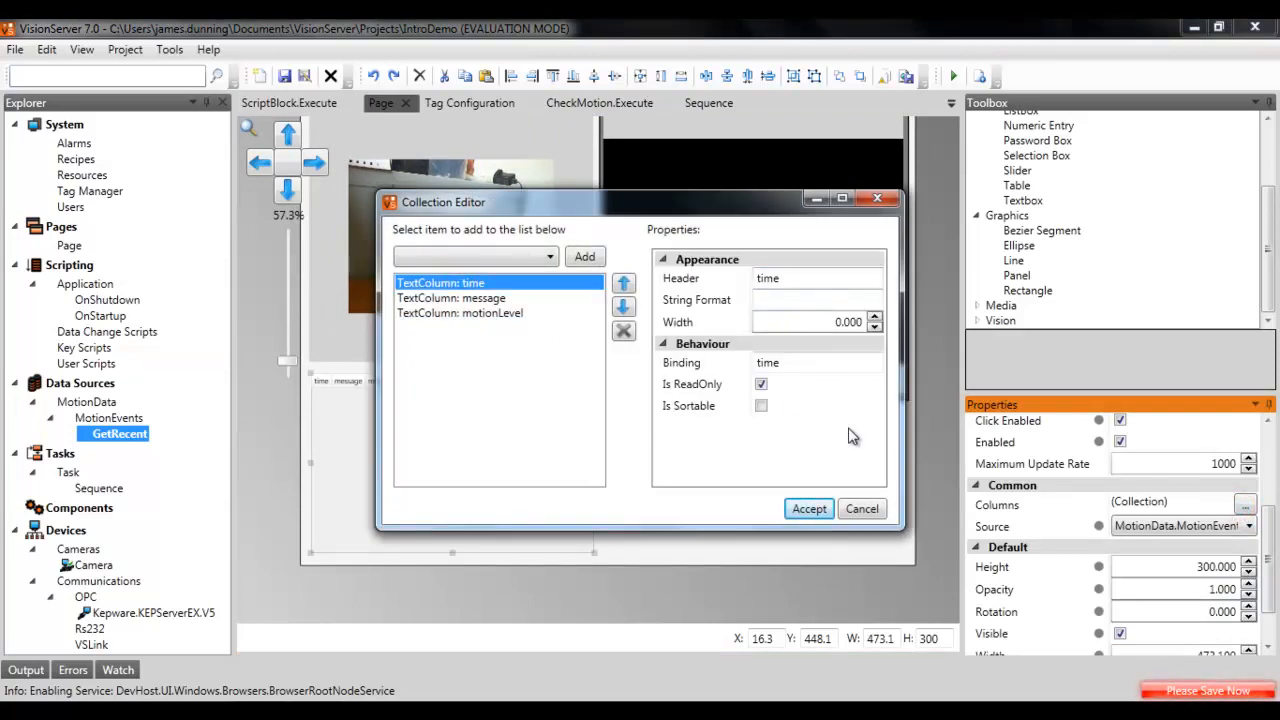
click(862, 510)
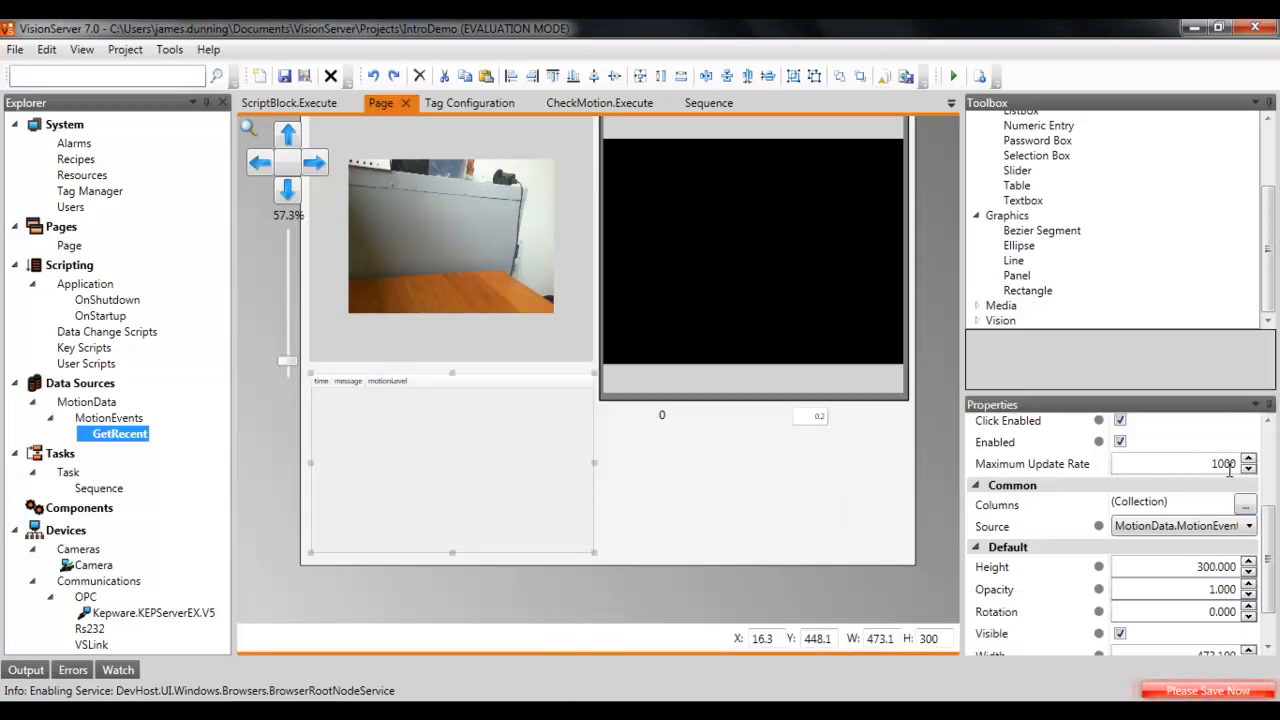
Step: Set the table's maximum update rate to 500 and run the project in test mode
double_click(1193, 462)
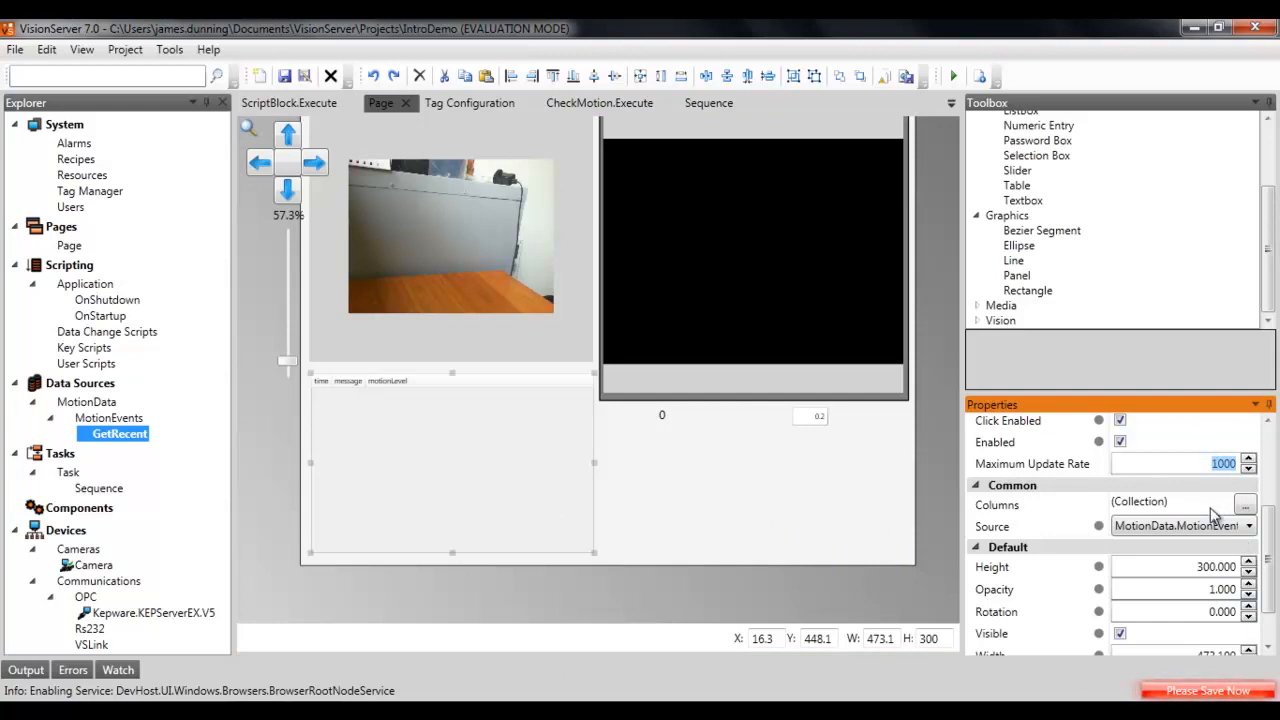
text(500)
click(1193, 590)
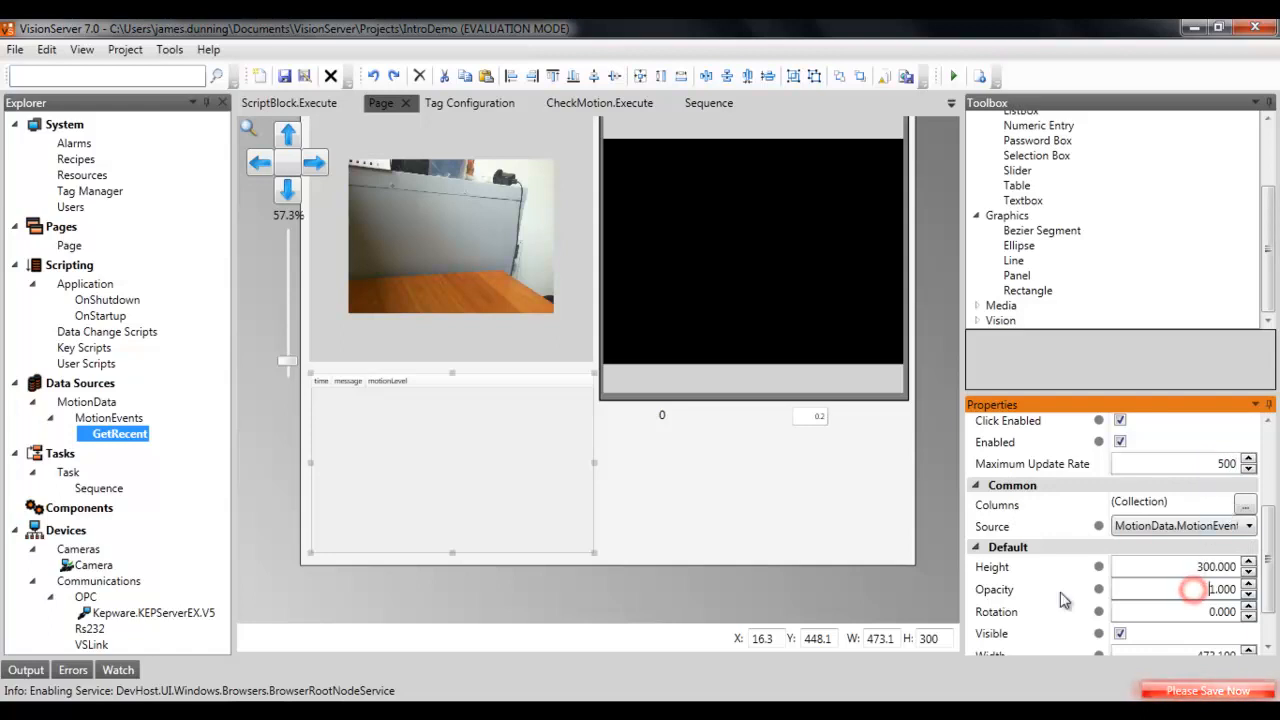
click(953, 76)
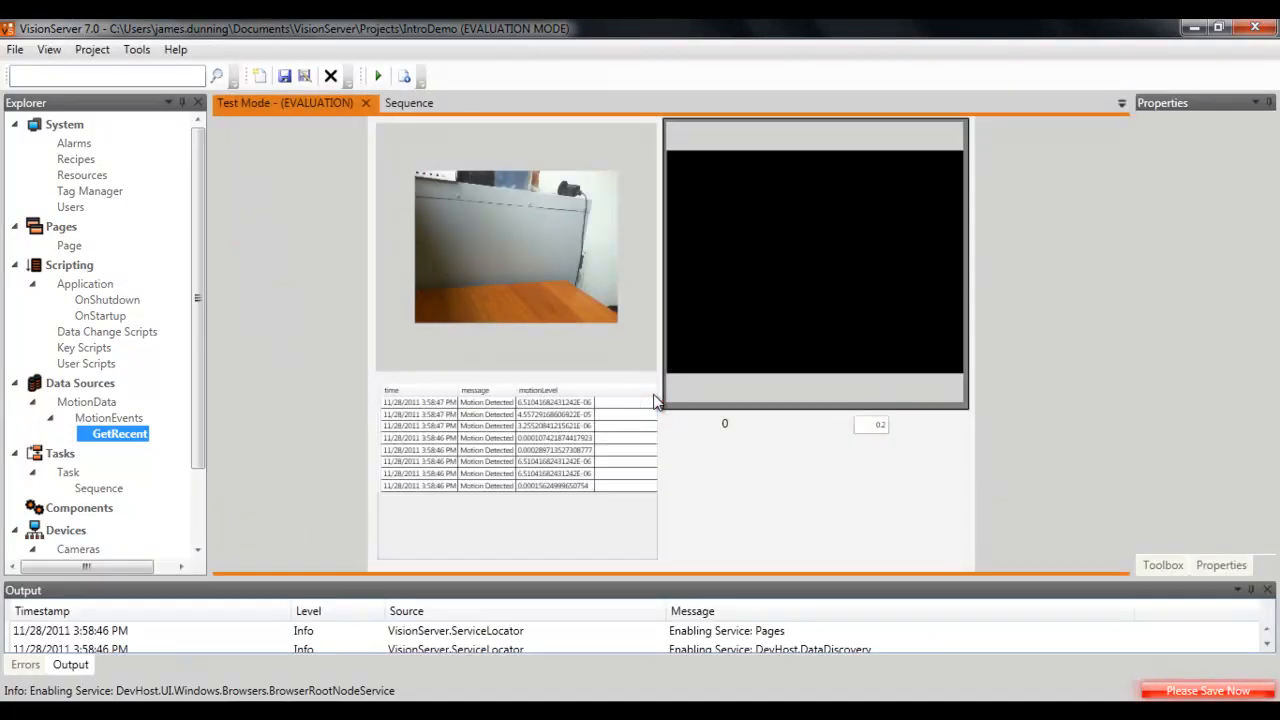